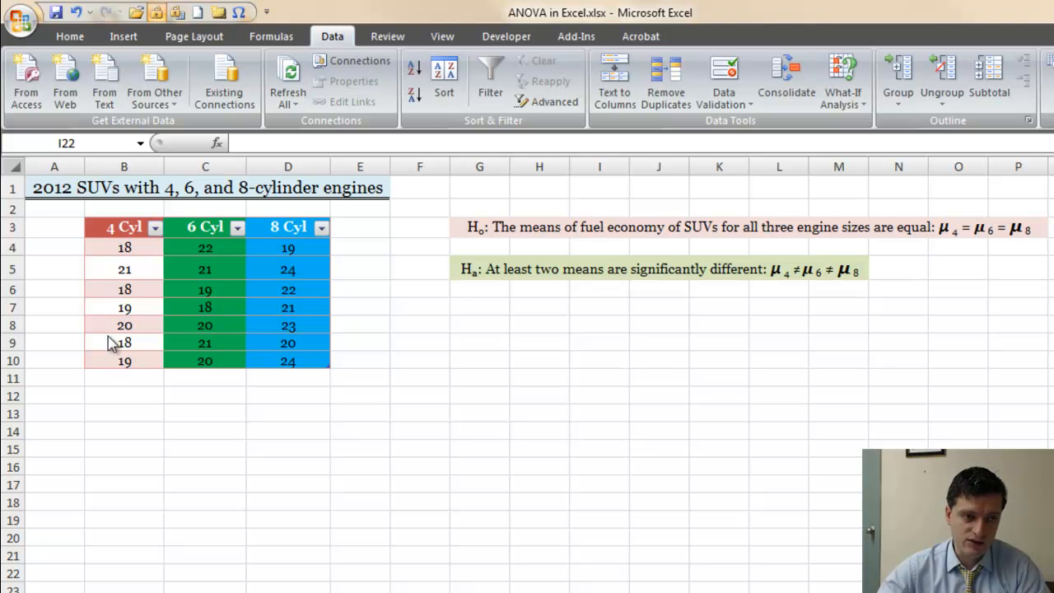
# Examine the fuel economy values in the 4 Cyl, 6 Cyl and 8 Cyl columns of the SUV table
pyautogui.click(124, 246)
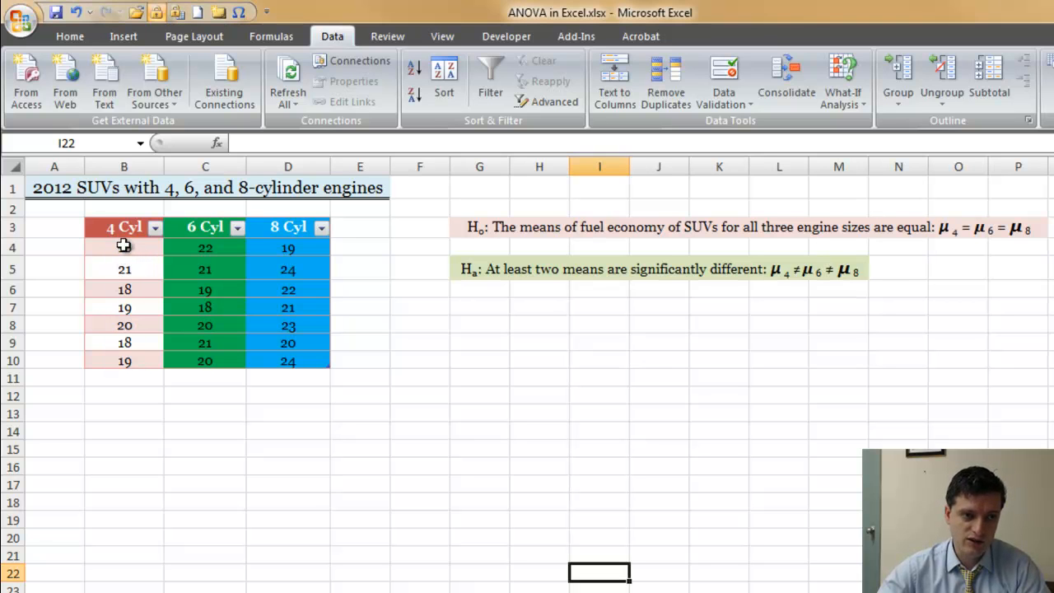
pyautogui.moveTo(123, 246); pyautogui.dragTo(131, 360)
pyautogui.moveTo(211, 244); pyautogui.dragTo(219, 360)
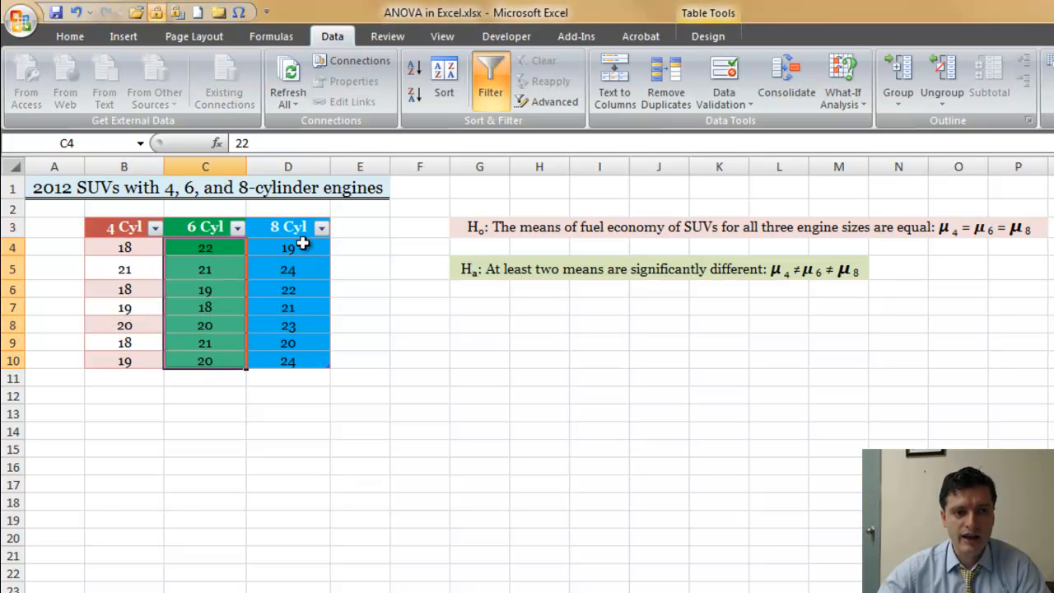
pyautogui.moveTo(302, 249); pyautogui.dragTo(298, 361)
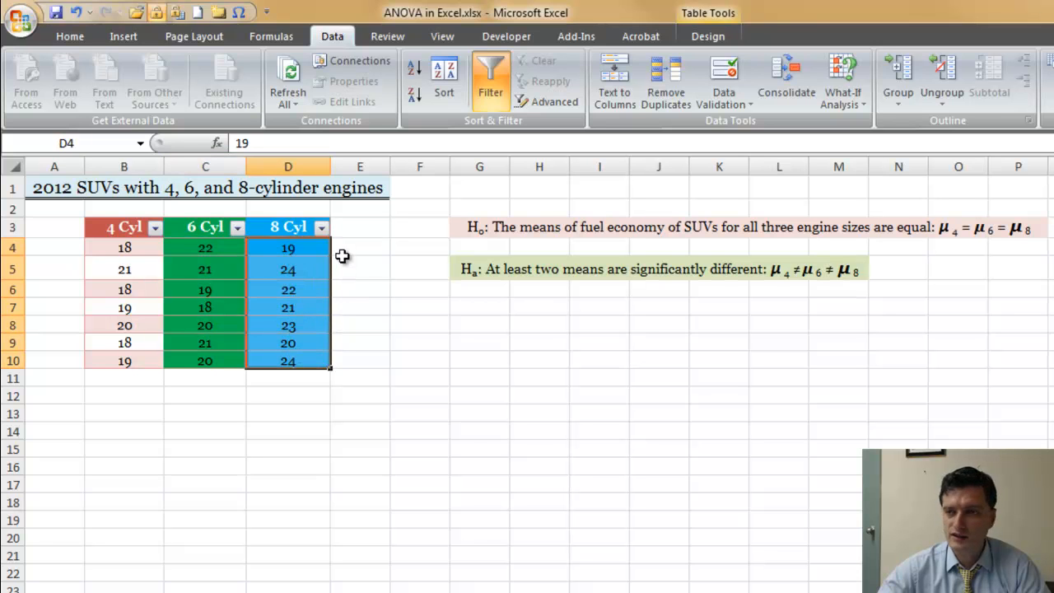
pyautogui.click(430, 294)
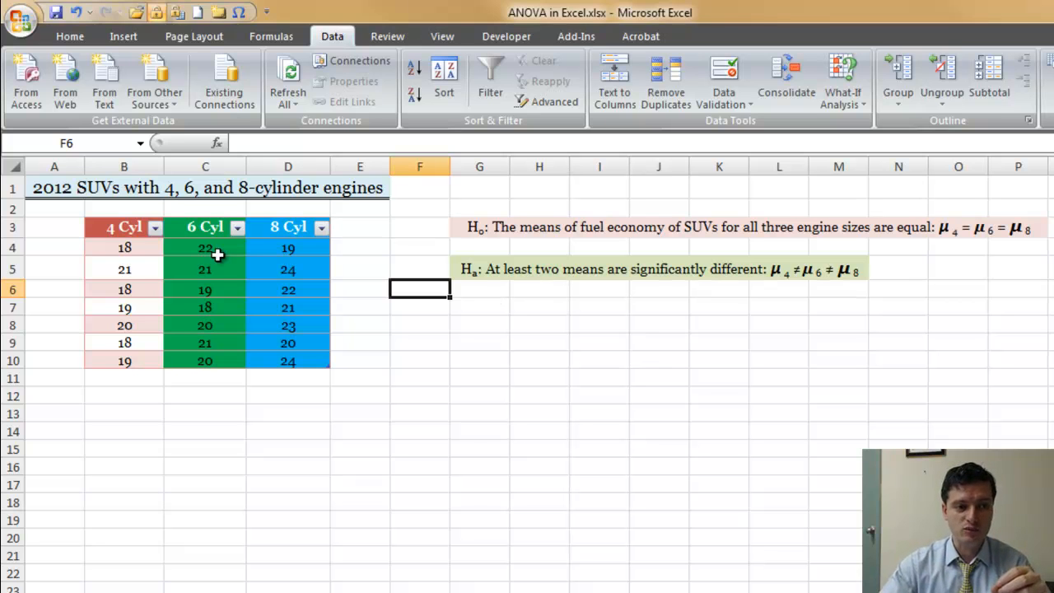
pyautogui.moveTo(130, 247); pyautogui.dragTo(124, 360)
pyautogui.moveTo(205, 247); pyautogui.dragTo(204, 360)
pyautogui.click(285, 247)
pyautogui.moveTo(285, 247); pyautogui.dragTo(274, 366)
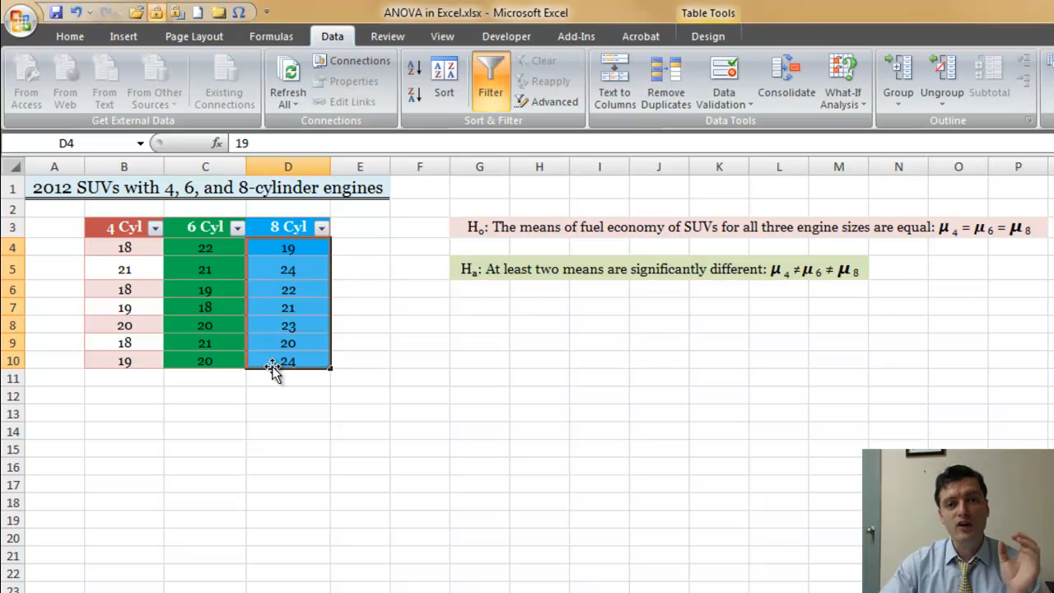
pyautogui.moveTo(125, 249); pyautogui.dragTo(140, 366)
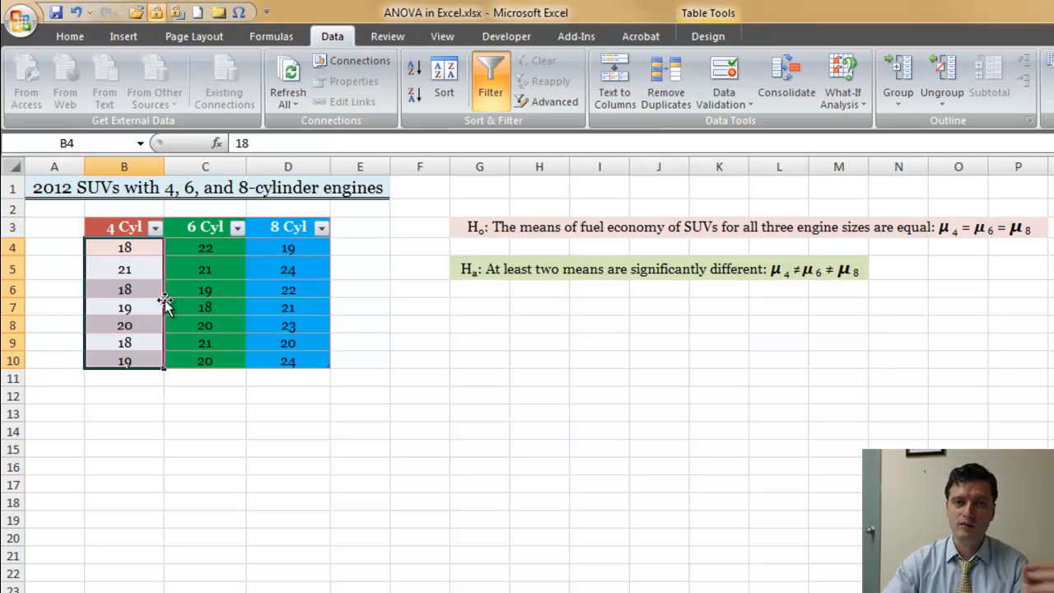
pyautogui.moveTo(129, 342); pyautogui.dragTo(125, 361)
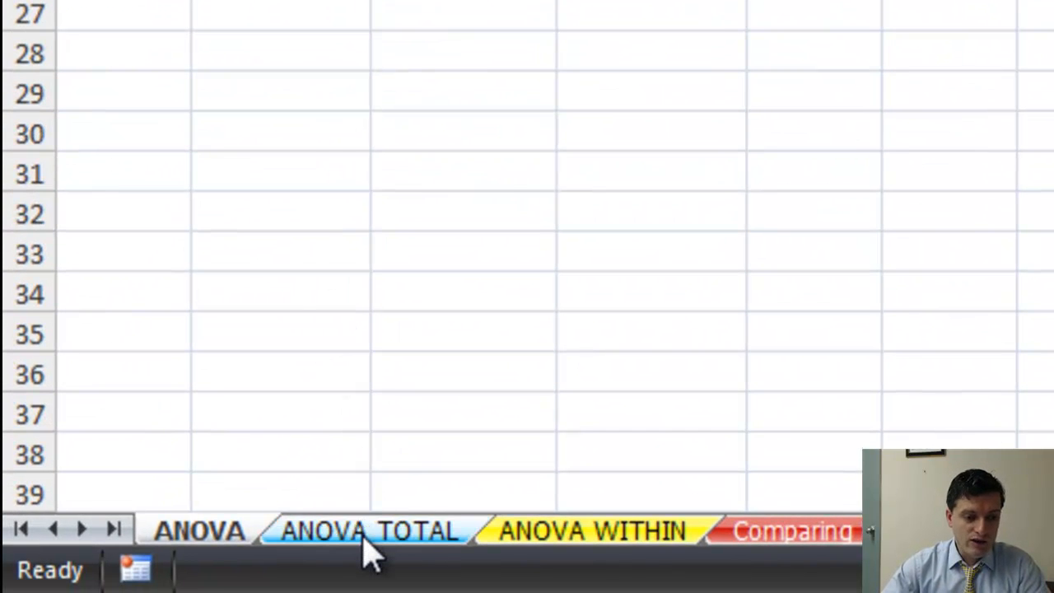
# Open the ANOVA TOTAL sheet and highlight the values of its three cylinder groups one after another
pyautogui.click(366, 544)
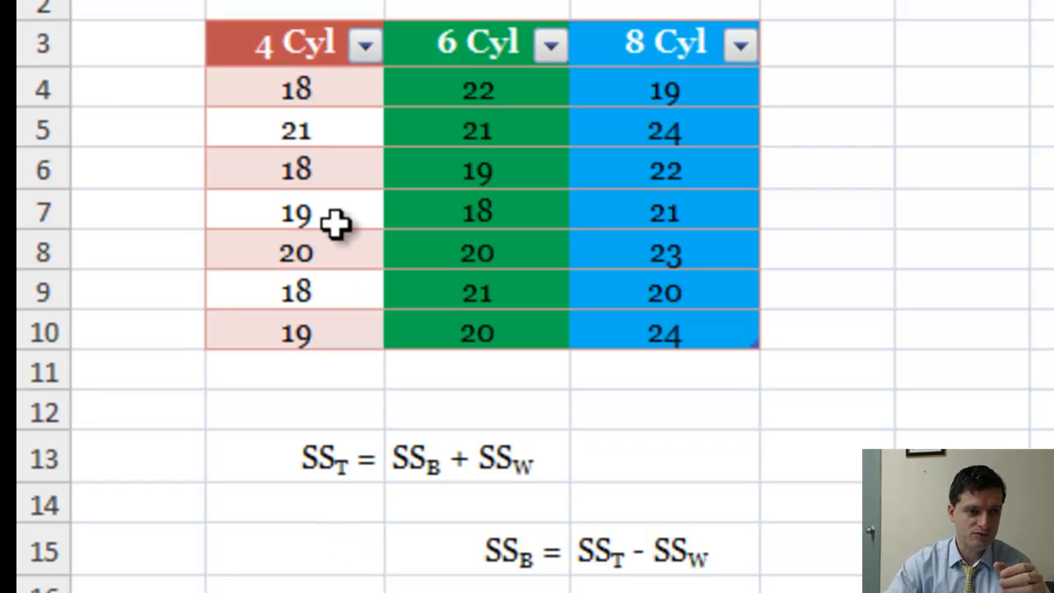
pyautogui.moveTo(329, 89); pyautogui.dragTo(312, 329)
pyautogui.moveTo(445, 93); pyautogui.dragTo(477, 333)
pyautogui.moveTo(634, 94); pyautogui.dragTo(644, 323)
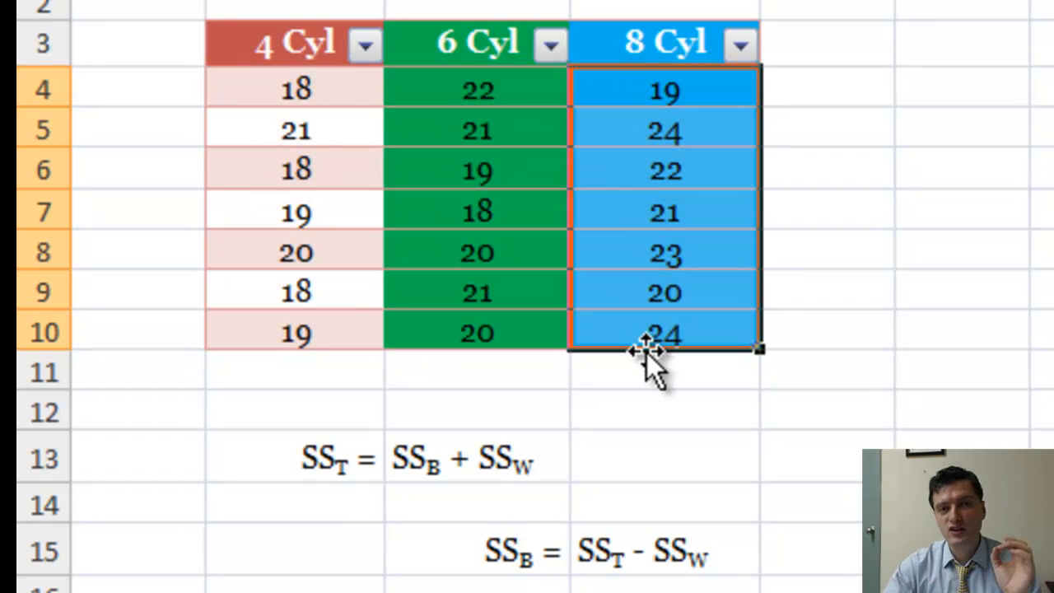
pyautogui.moveTo(290, 89); pyautogui.dragTo(294, 318)
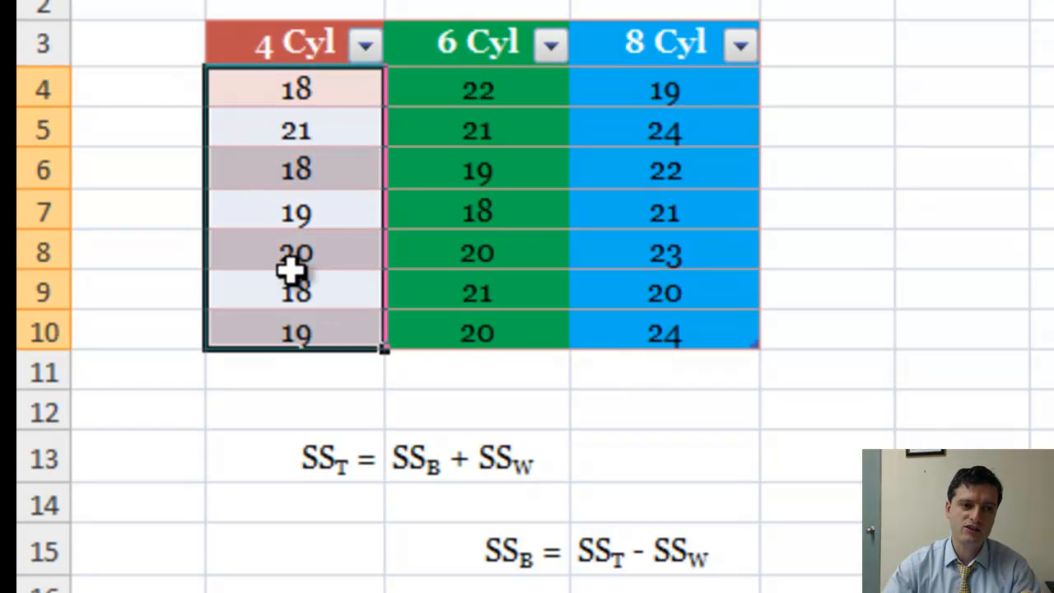
pyautogui.moveTo(490, 80); pyautogui.dragTo(499, 322)
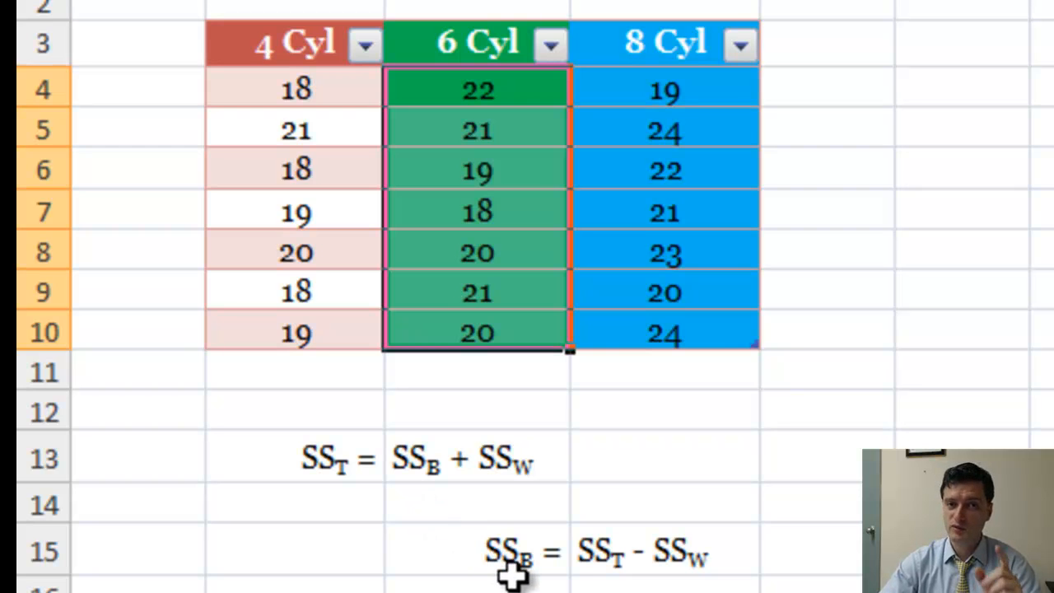
# Examine the between-groups sum of squares formulas and the two total sum of squares formulas on the sheet
pyautogui.click(565, 554)
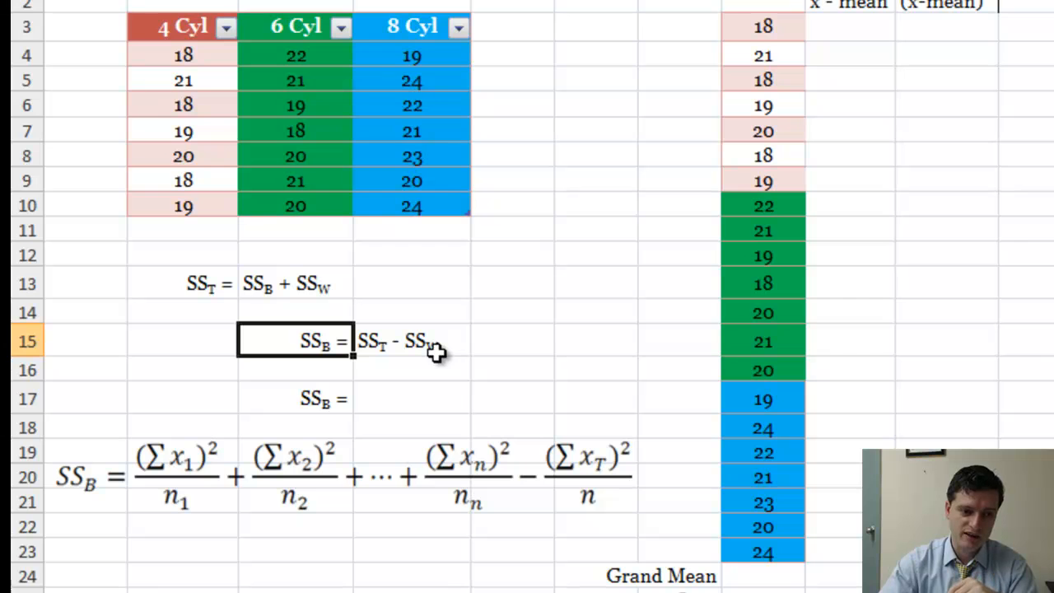
pyautogui.click(354, 467)
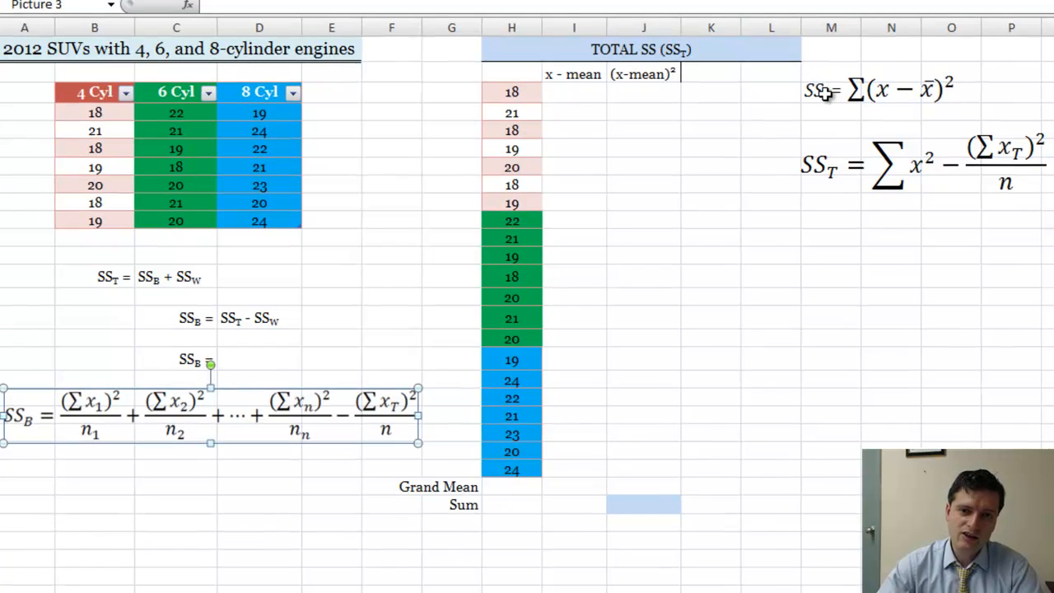
pyautogui.click(827, 93)
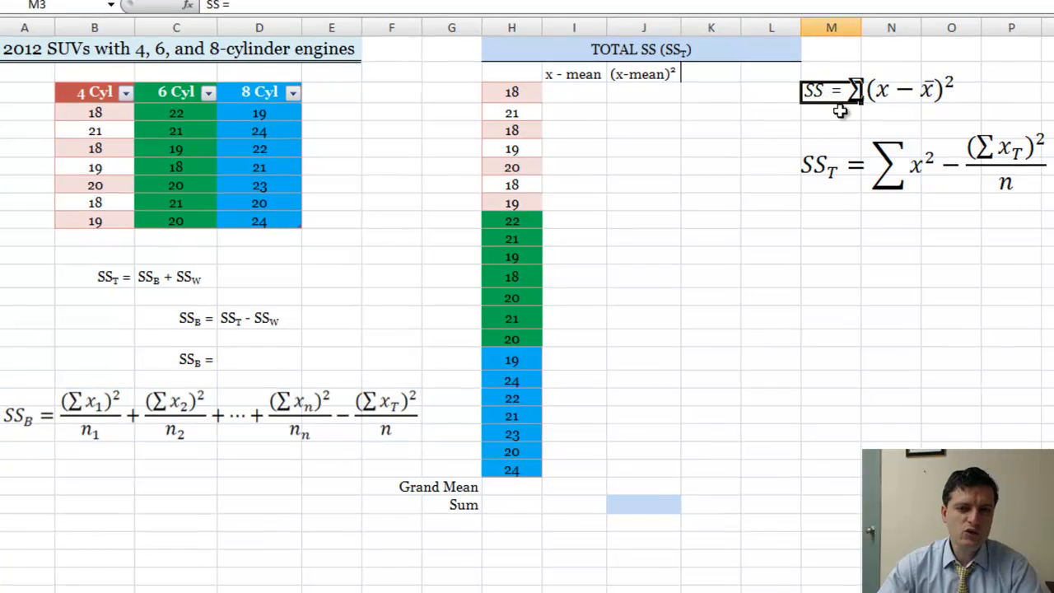
pyautogui.click(904, 95)
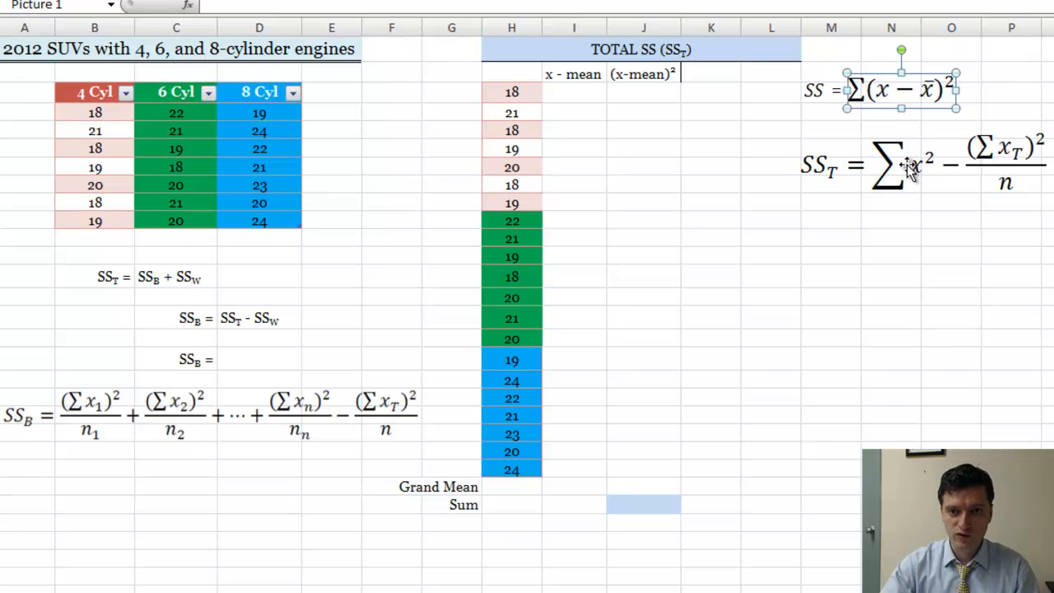
pyautogui.click(902, 192)
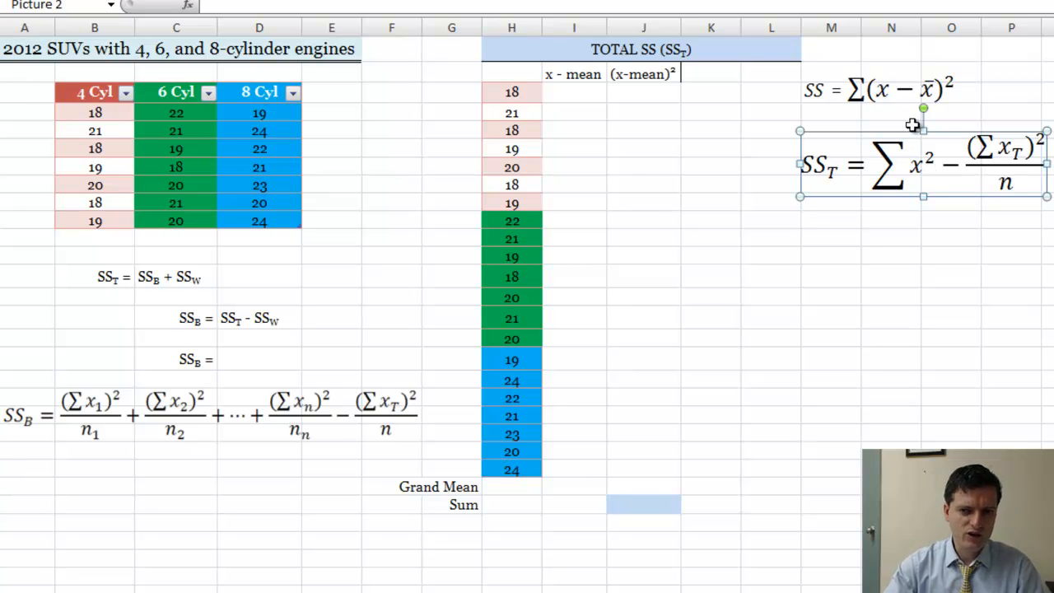
pyautogui.click(856, 99)
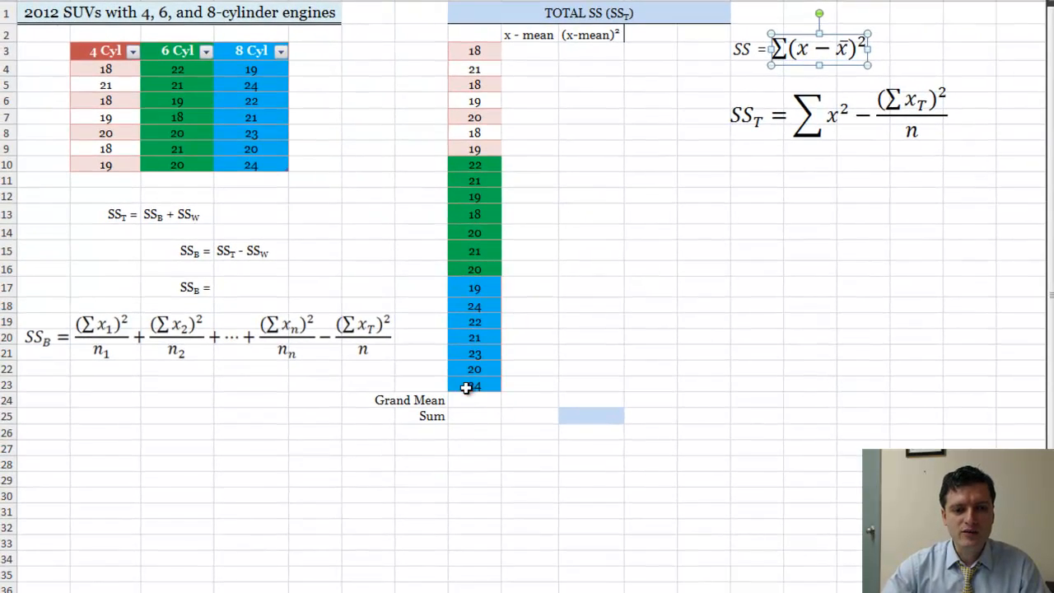
# Calculate the Grand Mean in H24 with the AVERAGE function over all the combined values in H3:H23
pyautogui.click(467, 400)
pyautogui.click(469, 416)
pyautogui.click(468, 401)
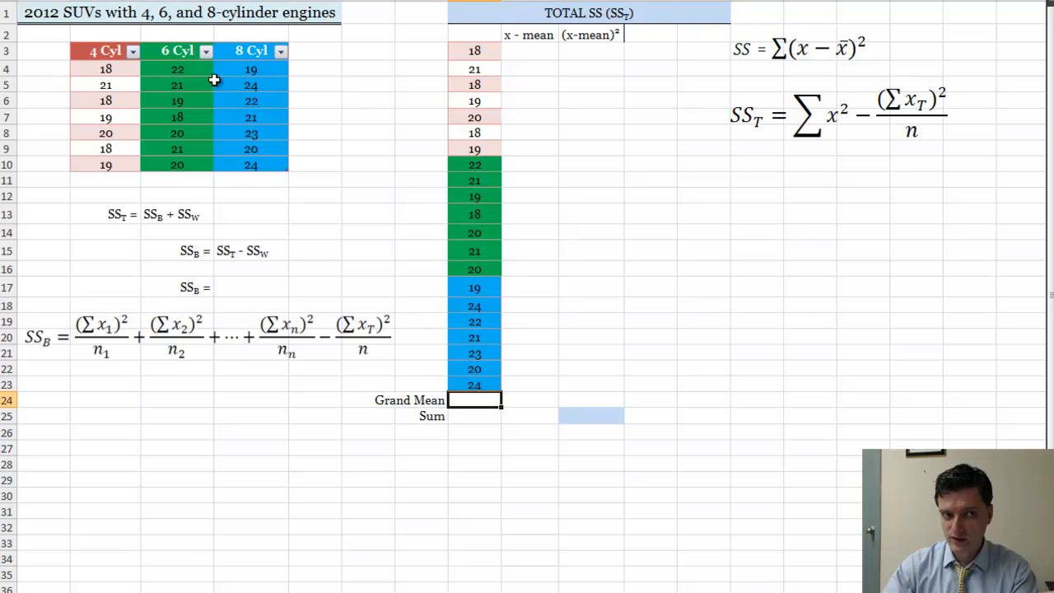
pyautogui.moveTo(107, 69); pyautogui.dragTo(121, 163)
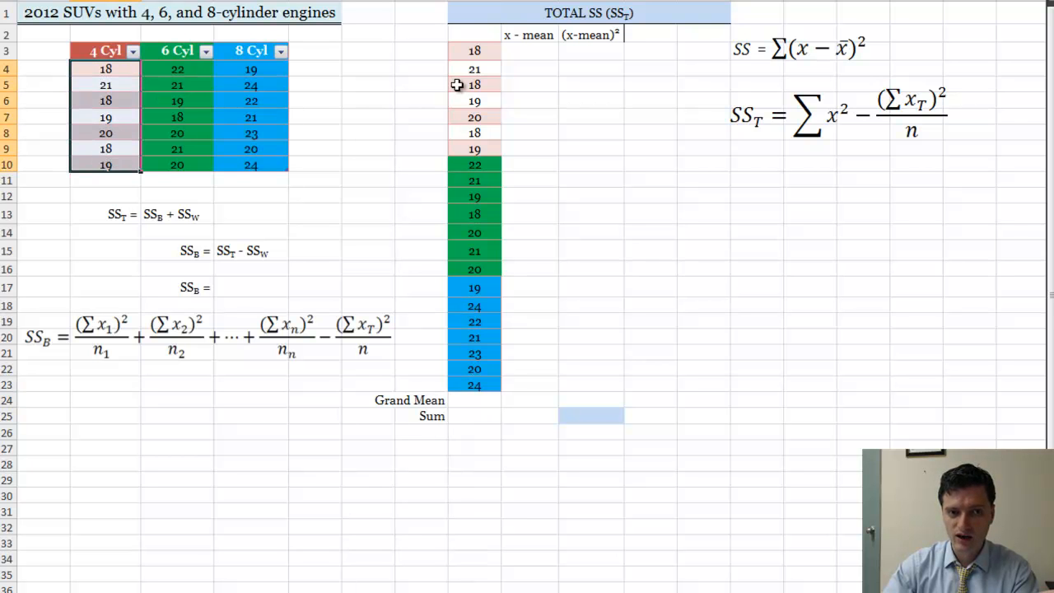
pyautogui.click(461, 401)
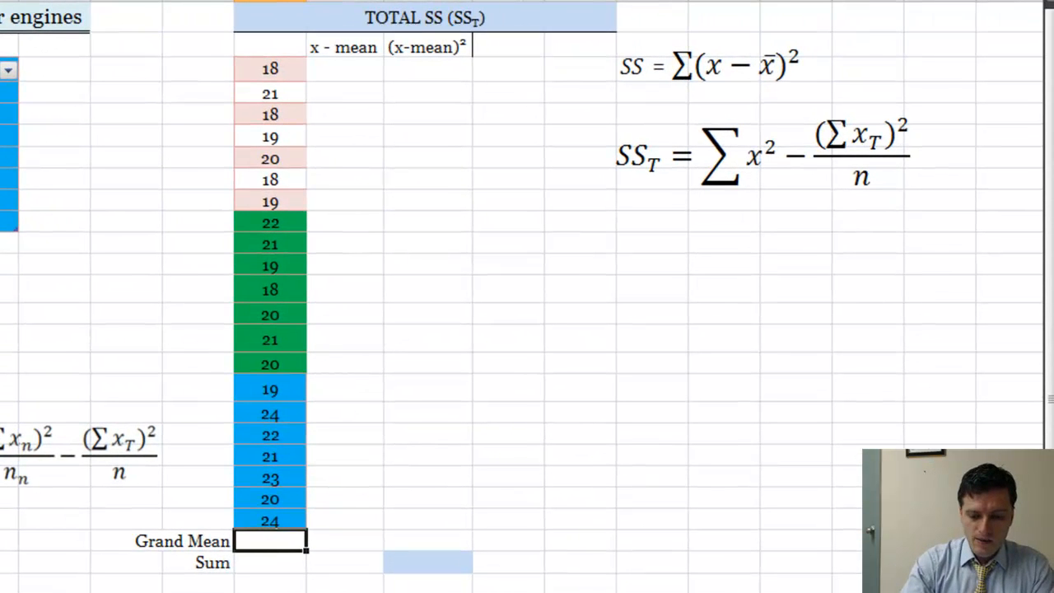
pyautogui.write('=')
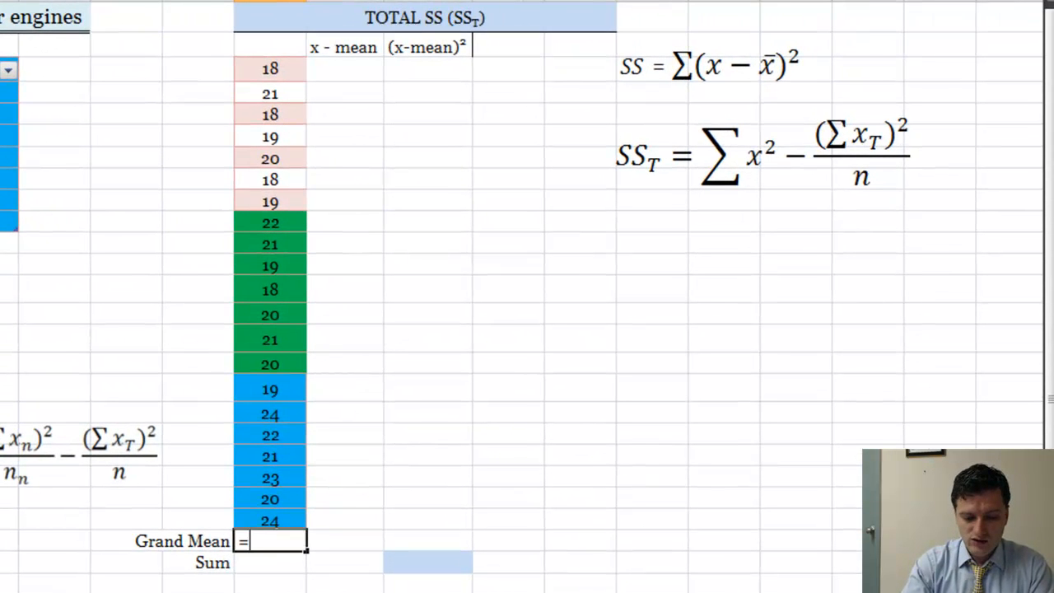
pyautogui.write('ave')
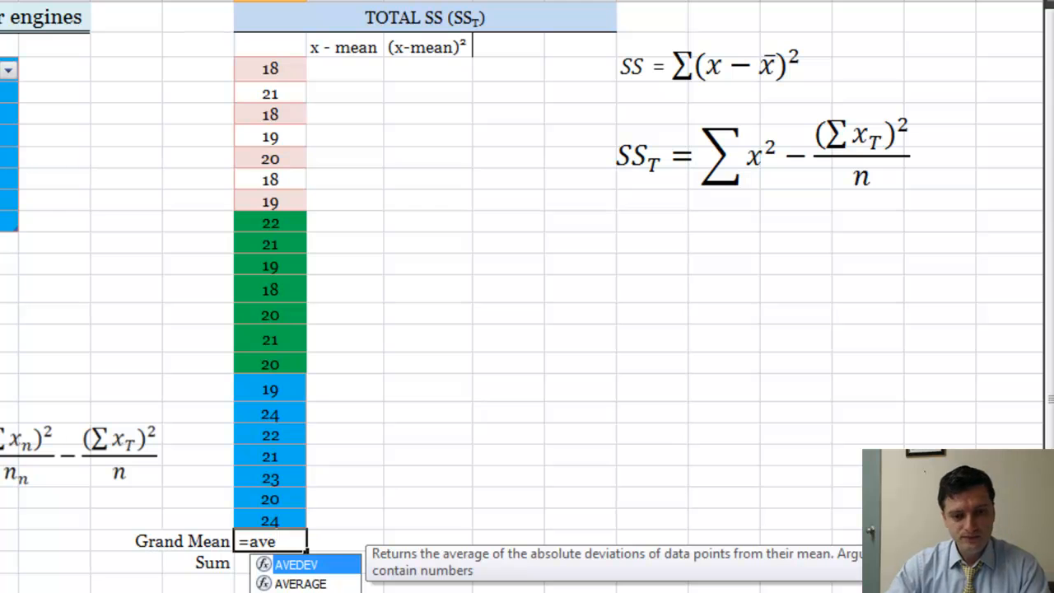
pyautogui.doubleClick(290, 584)
pyautogui.moveTo(294, 69); pyautogui.dragTo(277, 529)
pyautogui.press('Return')
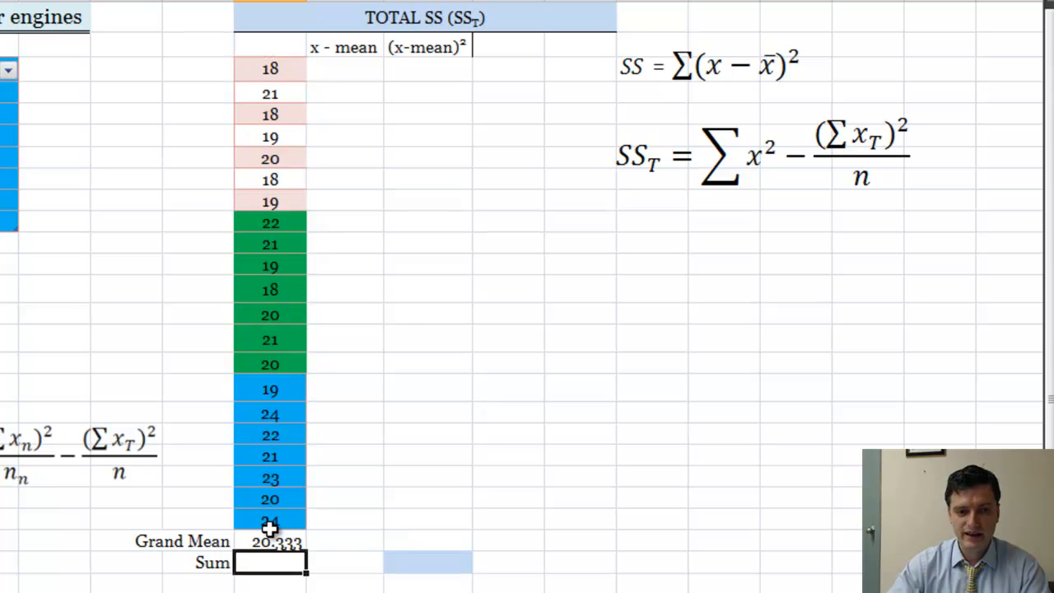
pyautogui.click(271, 538)
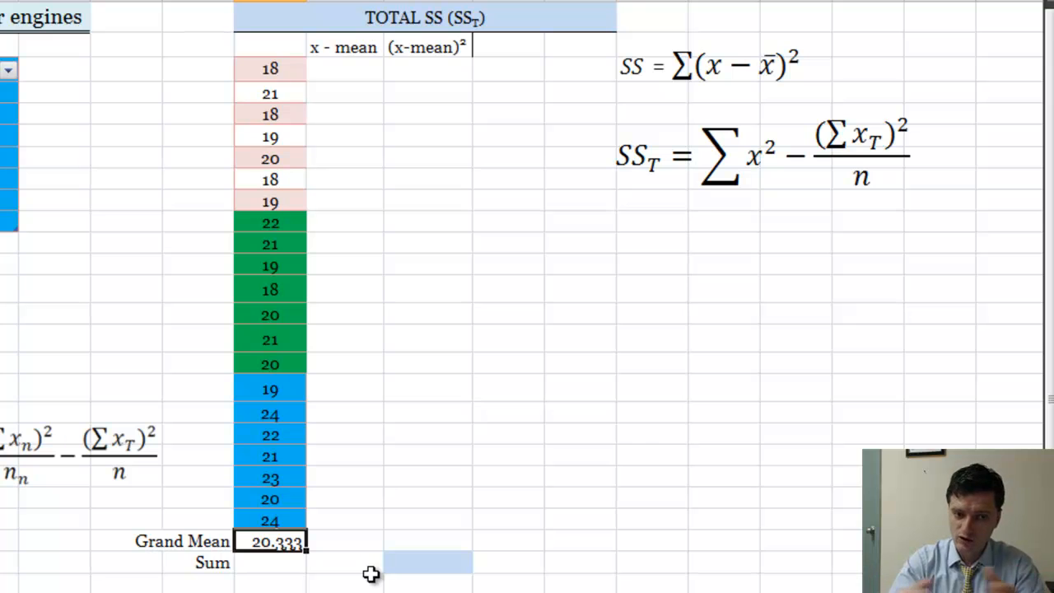
# Calculate the Sum in H25 with the SUM function over the combined values in H3:H23
pyautogui.click(276, 566)
pyautogui.write('=su')
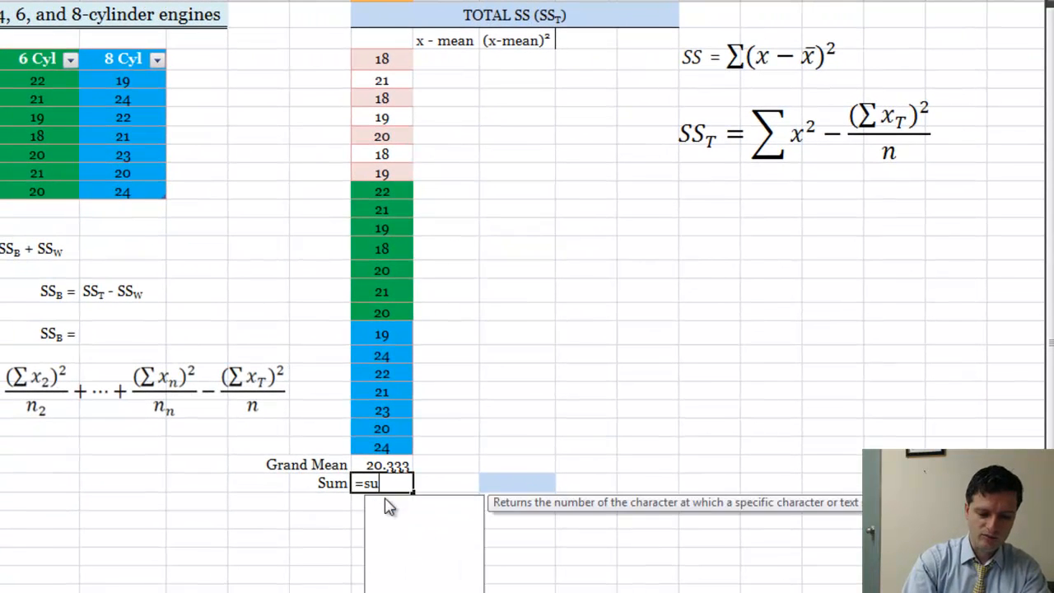
pyautogui.click(396, 540)
pyautogui.doubleClick(397, 539)
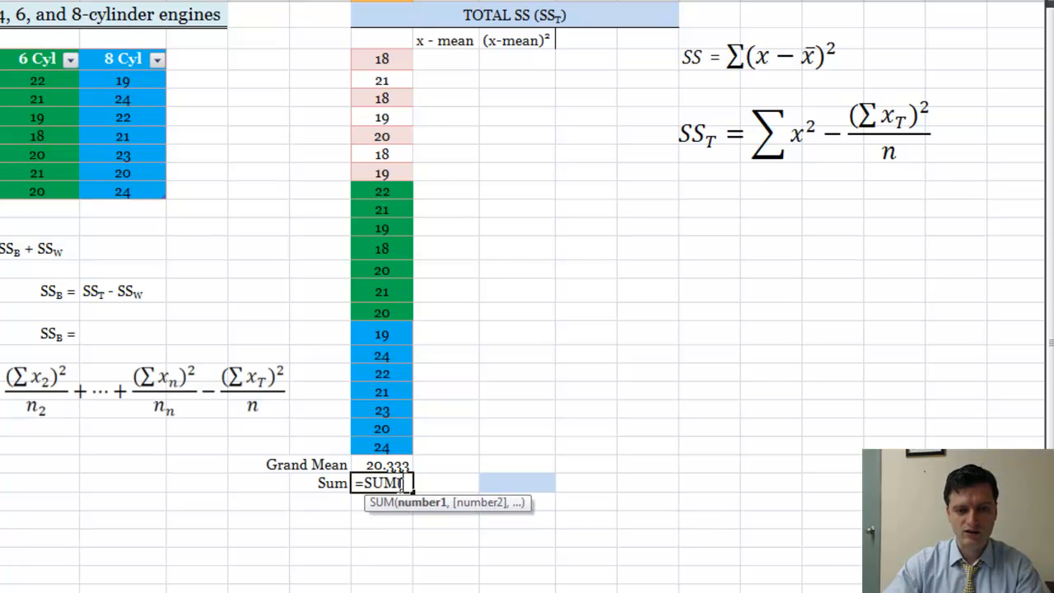
pyautogui.click(397, 58)
pyautogui.moveTo(394, 82); pyautogui.dragTo(379, 440)
pyautogui.press('Return')
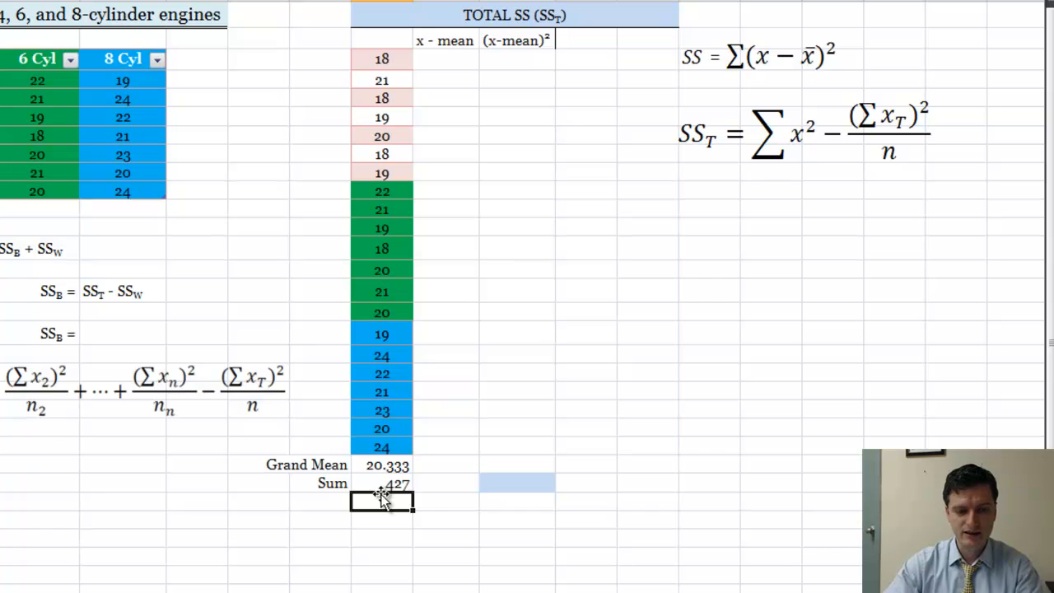
pyautogui.click(379, 484)
pyautogui.click(395, 467)
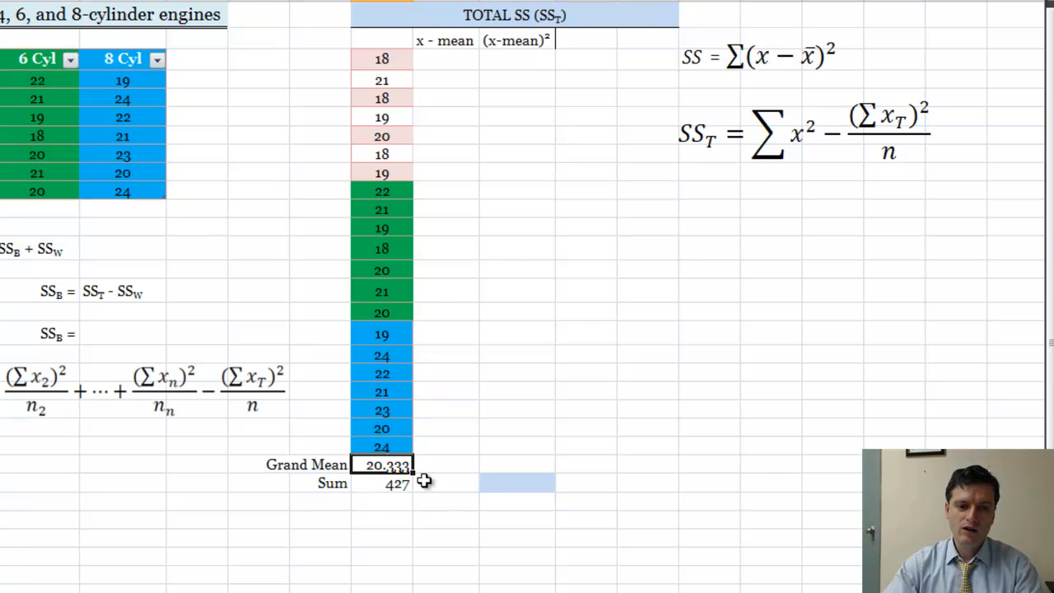
# Enter the deviation formula =H3-$H$24 in I3, with the Grand Mean as an absolute reference
pyautogui.click(453, 59)
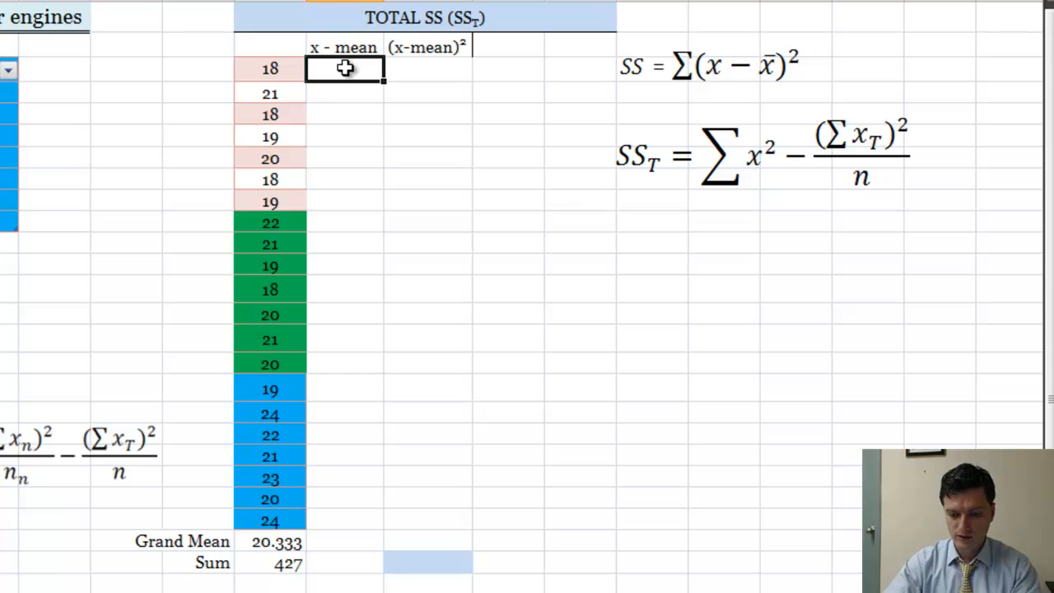
pyautogui.write('=')
pyautogui.click(270, 70)
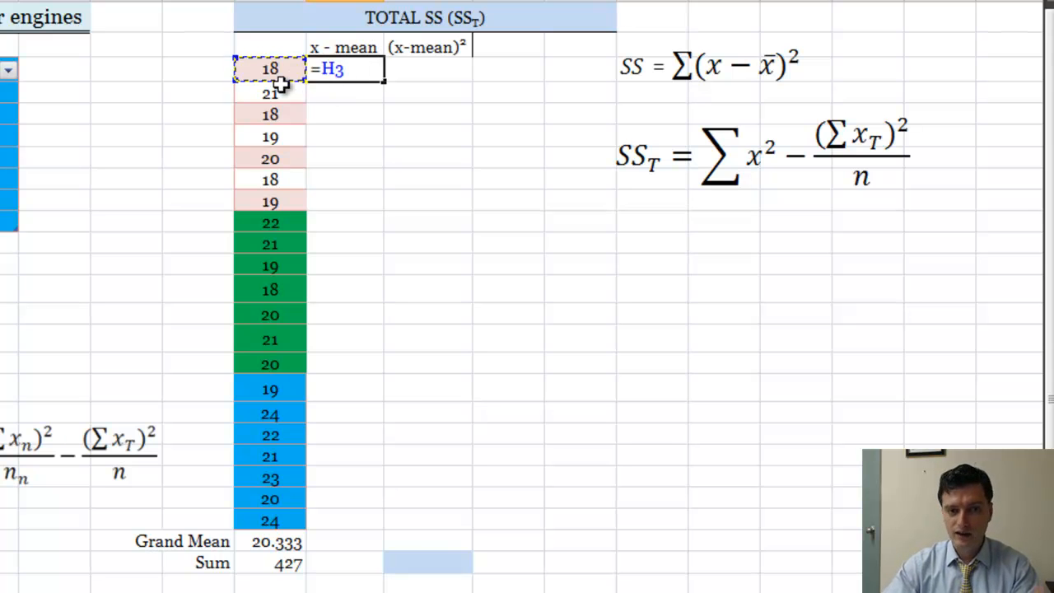
pyautogui.write('-')
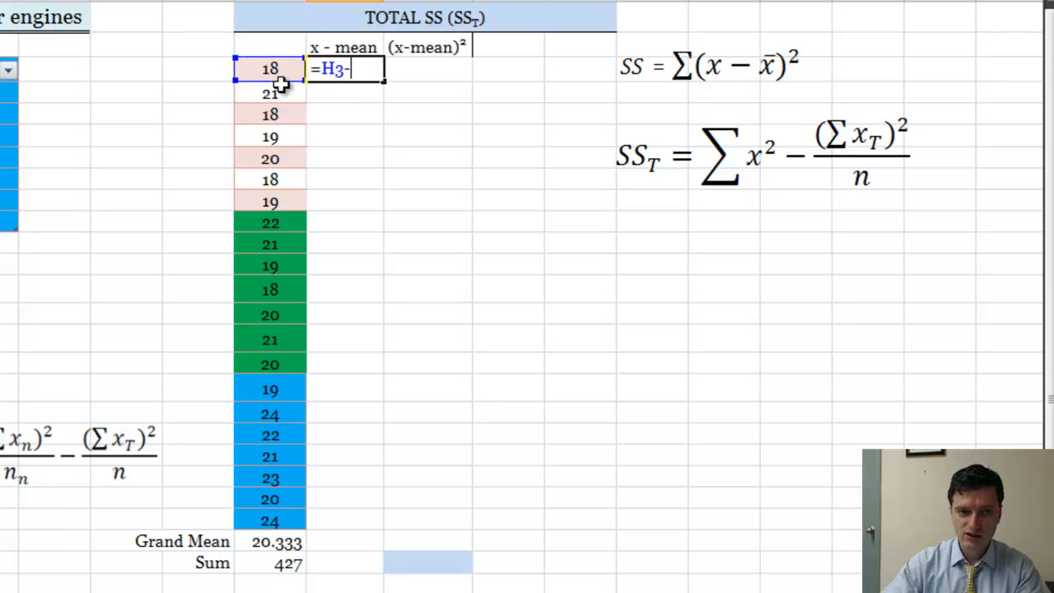
pyautogui.click(278, 547)
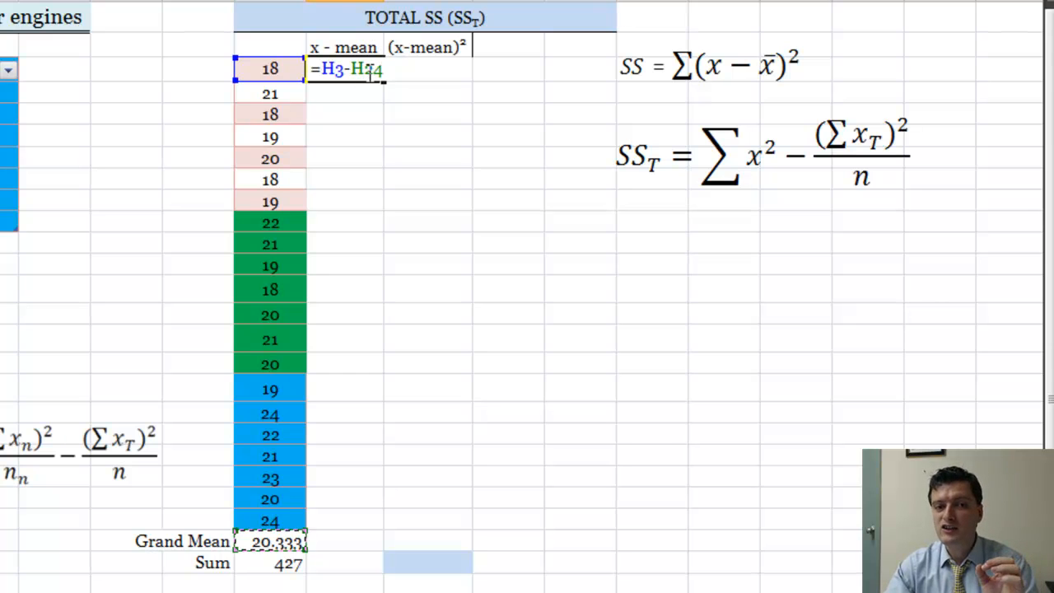
pyautogui.click(370, 72)
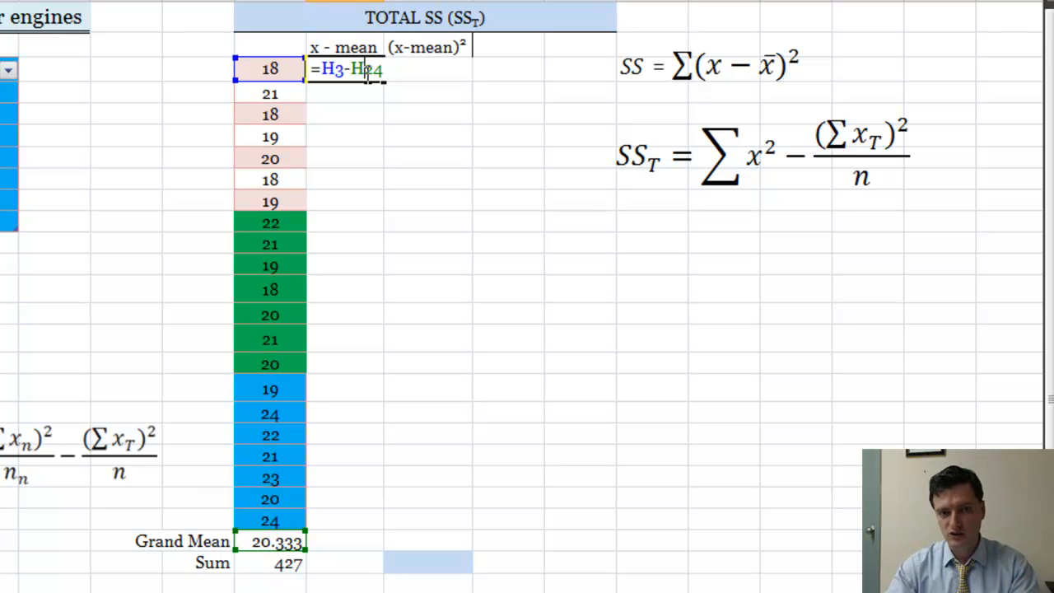
pyautogui.press('F4')
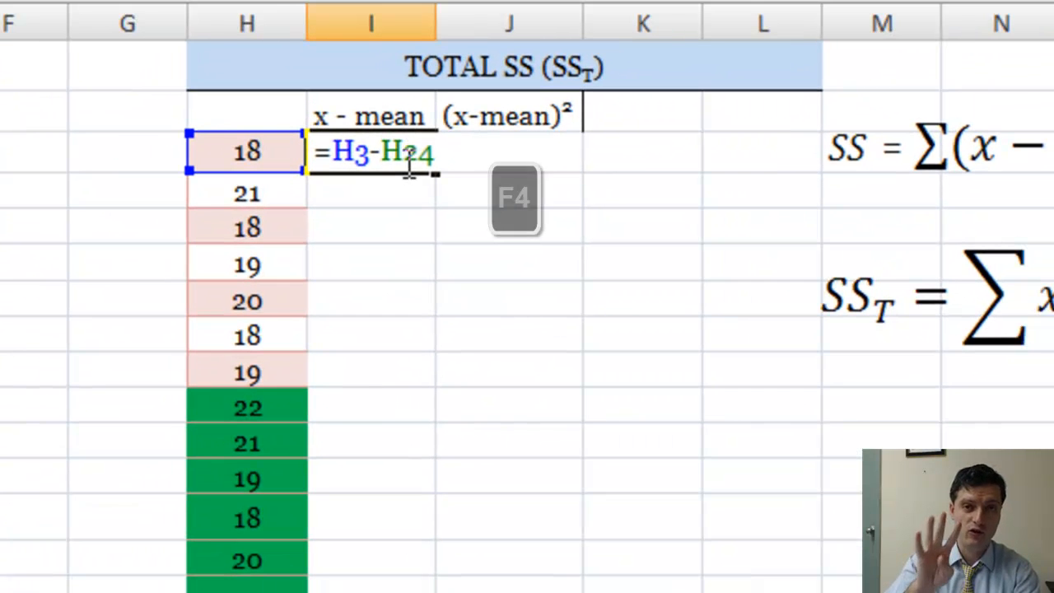
pyautogui.press('F4')
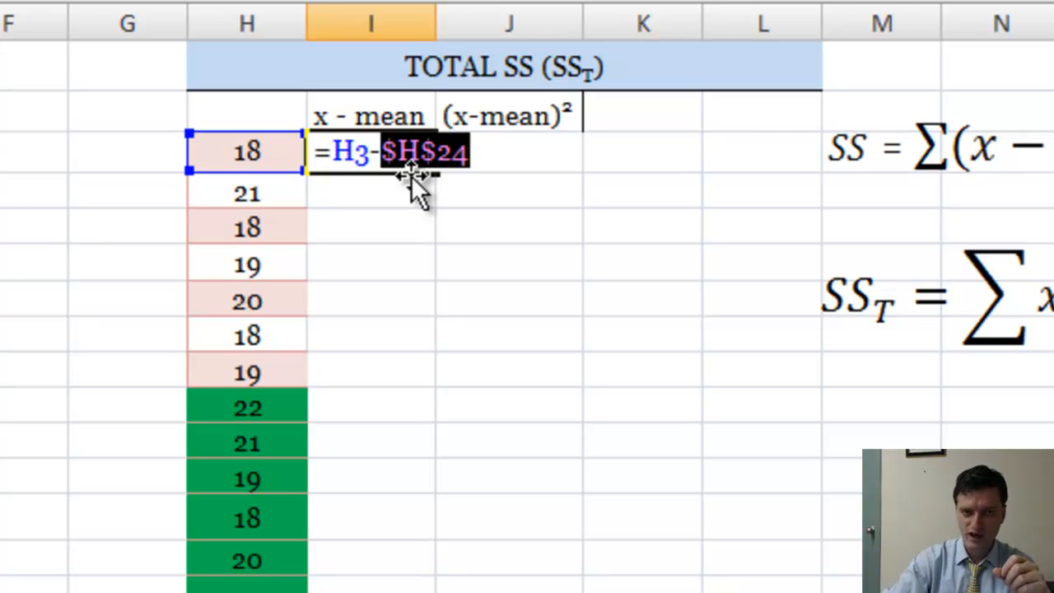
pyautogui.press('Return')
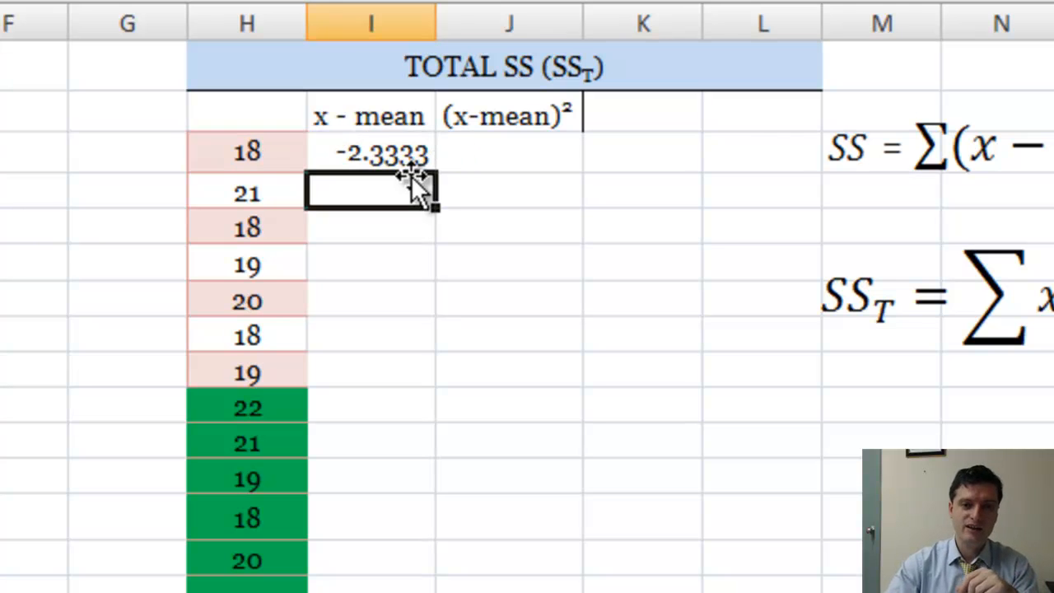
# Fill the x - mean formula from I3 down through I23
pyautogui.click(403, 153)
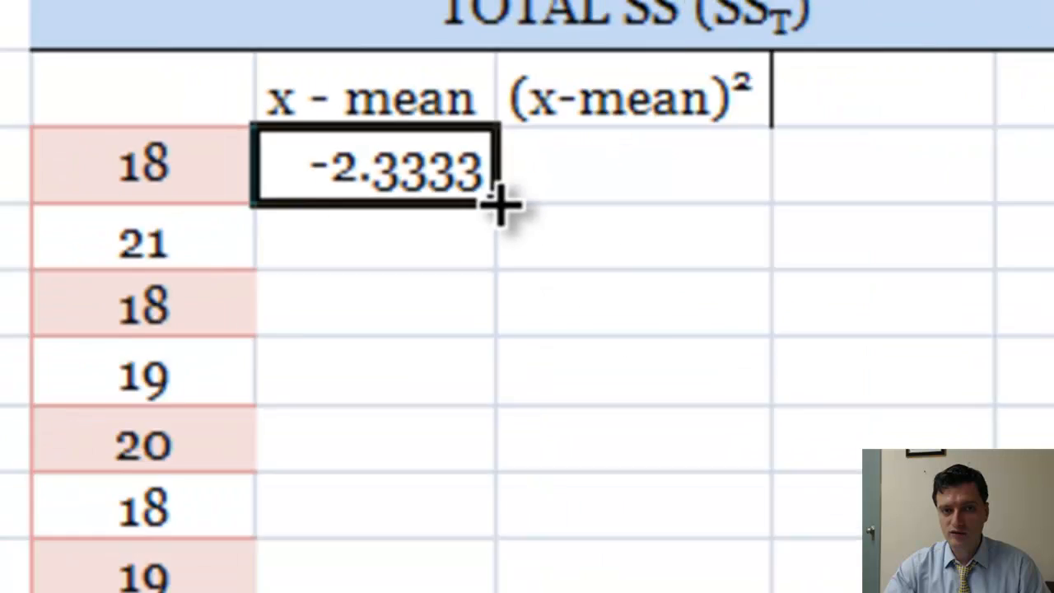
pyautogui.moveTo(626, 340); pyautogui.dragTo(618, 441)
pyautogui.moveTo(376, 103); pyautogui.dragTo(354, 527)
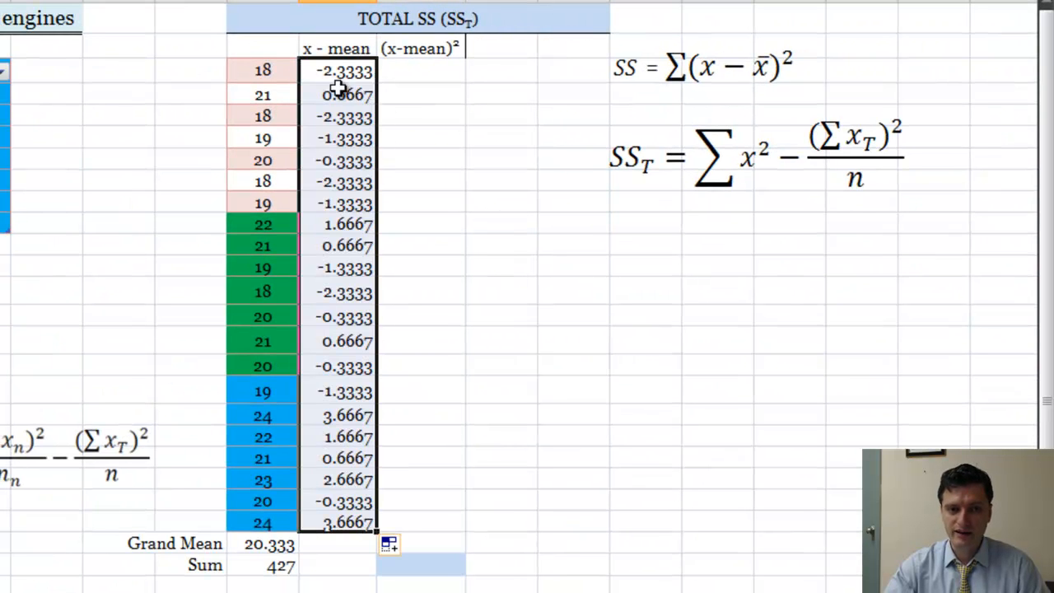
# Copy the Sum formula from H25 across to I25 to total the x - mean column
pyautogui.click(338, 546)
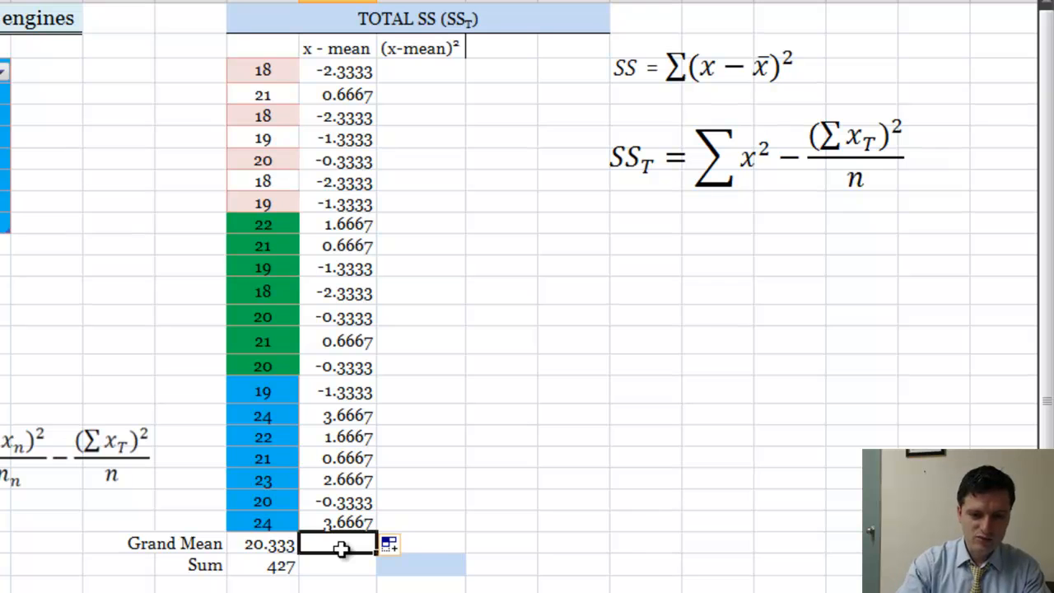
pyautogui.click(341, 567)
pyautogui.click(280, 565)
pyautogui.moveTo(298, 575); pyautogui.dragTo(355, 585)
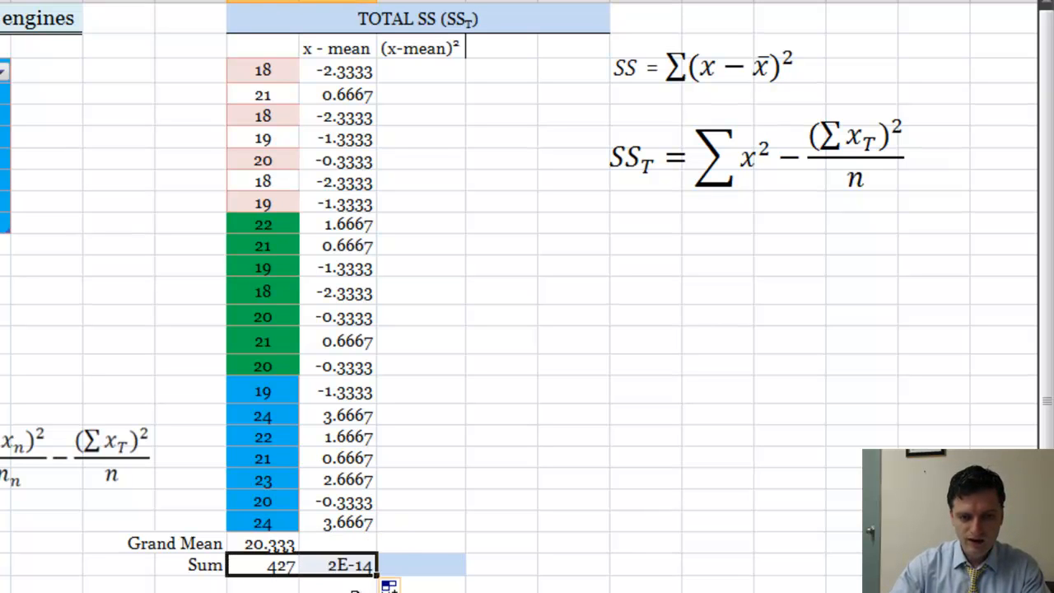
# Apply the Number format to the sum cells I25 and J25
pyautogui.click(356, 567)
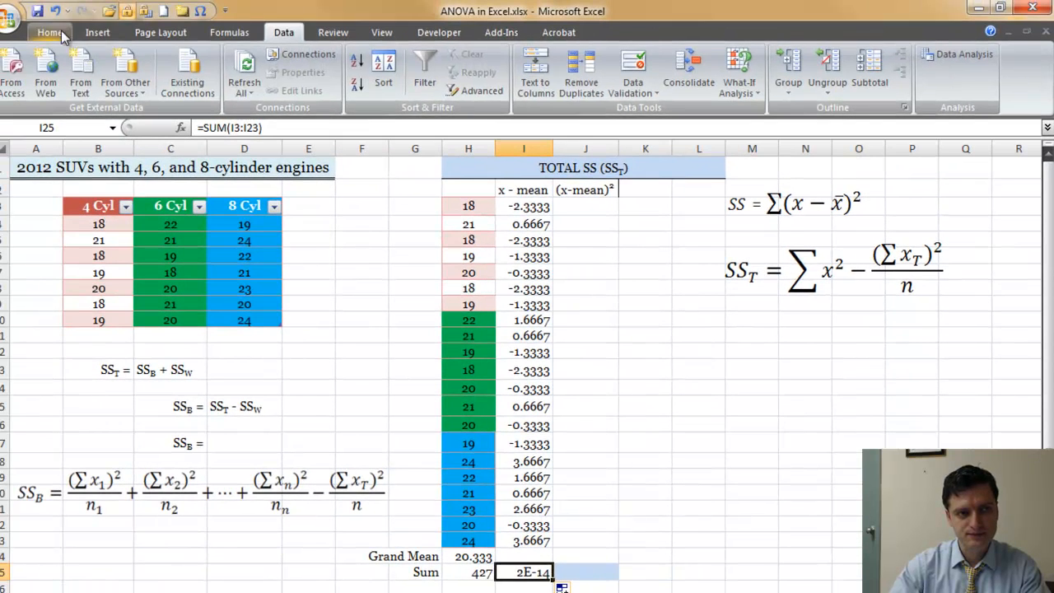
pyautogui.click(51, 33)
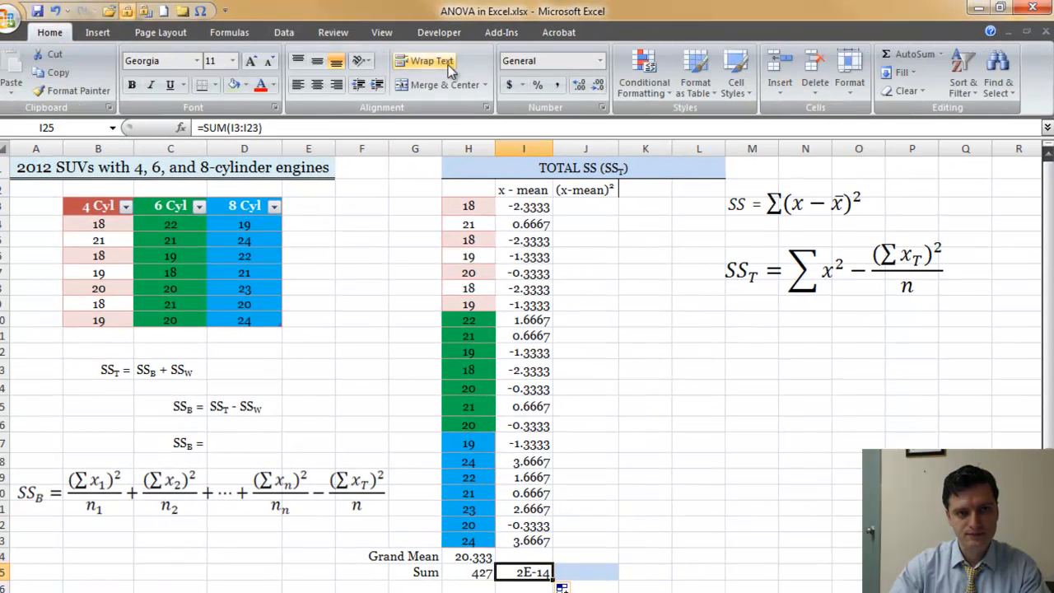
pyautogui.click(604, 61)
pyautogui.click(560, 121)
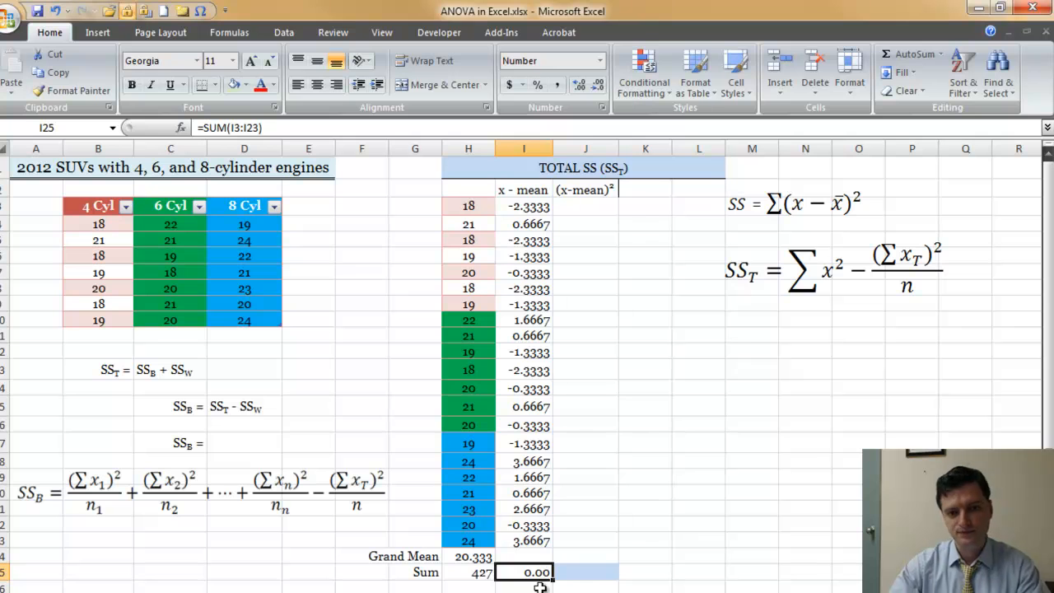
pyautogui.click(581, 572)
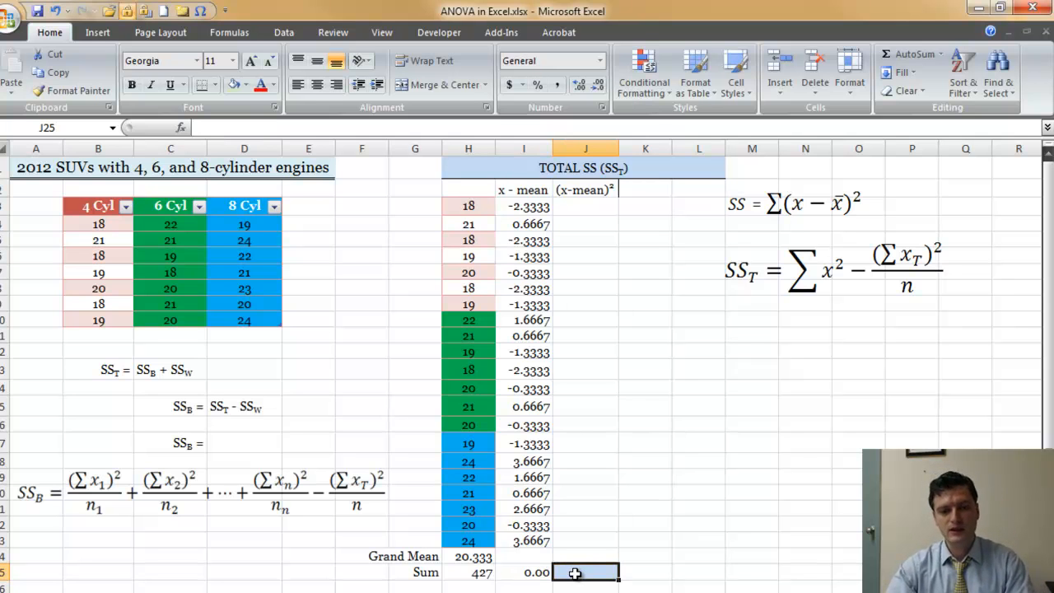
pyautogui.click(600, 60)
pyautogui.click(585, 96)
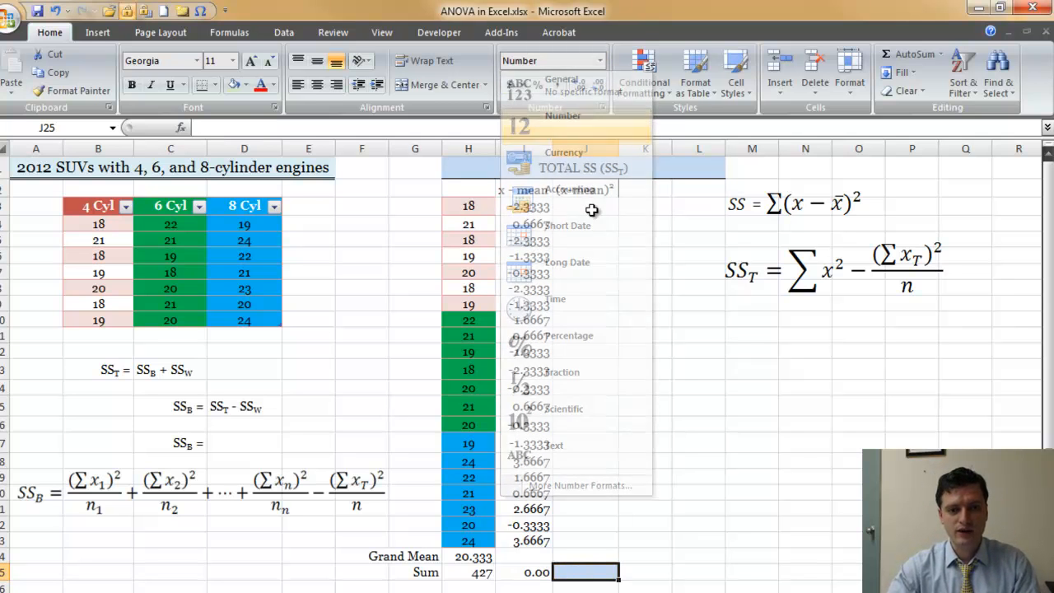
pyautogui.click(527, 571)
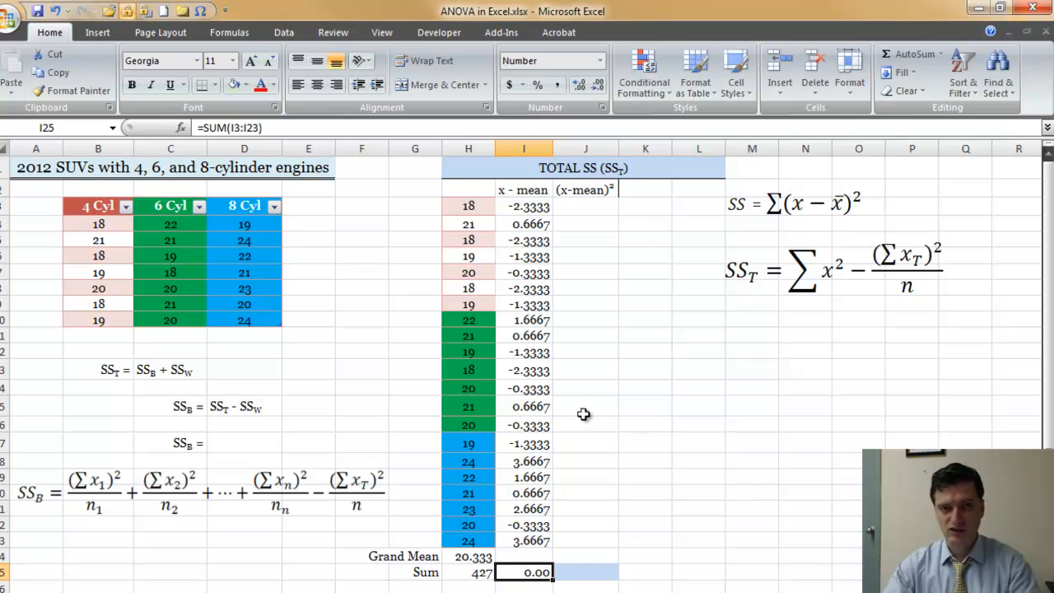
# Enter =I3^2 in J3 to square the first deviation from the mean
pyautogui.click(582, 207)
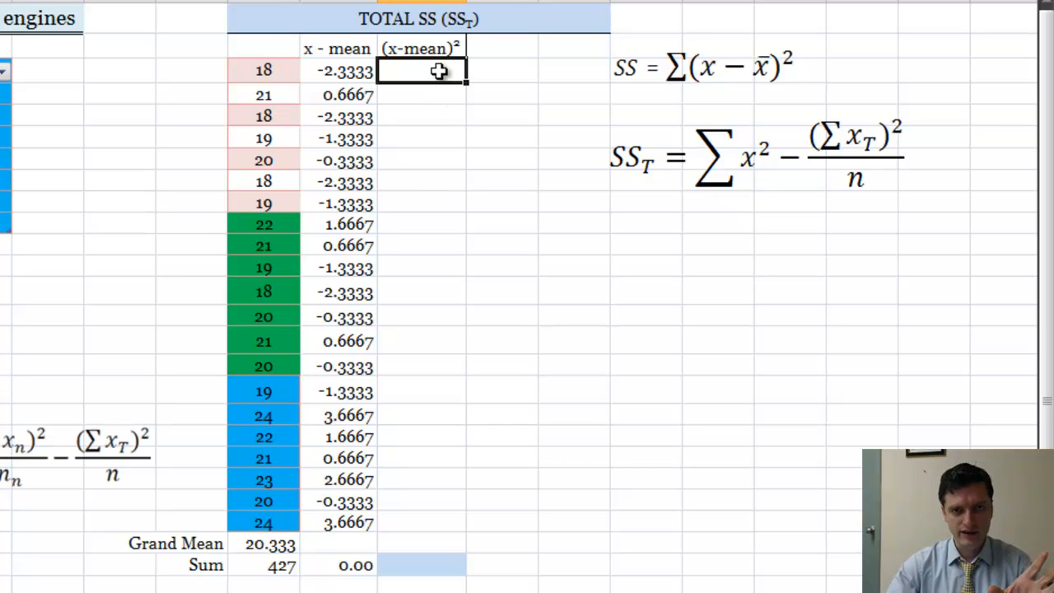
pyautogui.write('=')
pyautogui.click(349, 74)
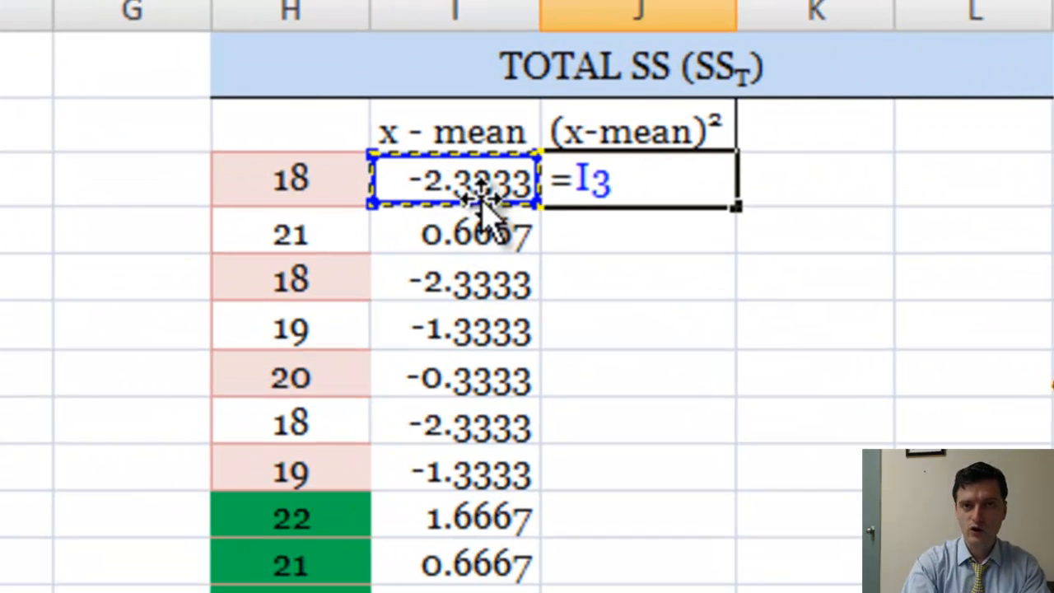
pyautogui.write('^')
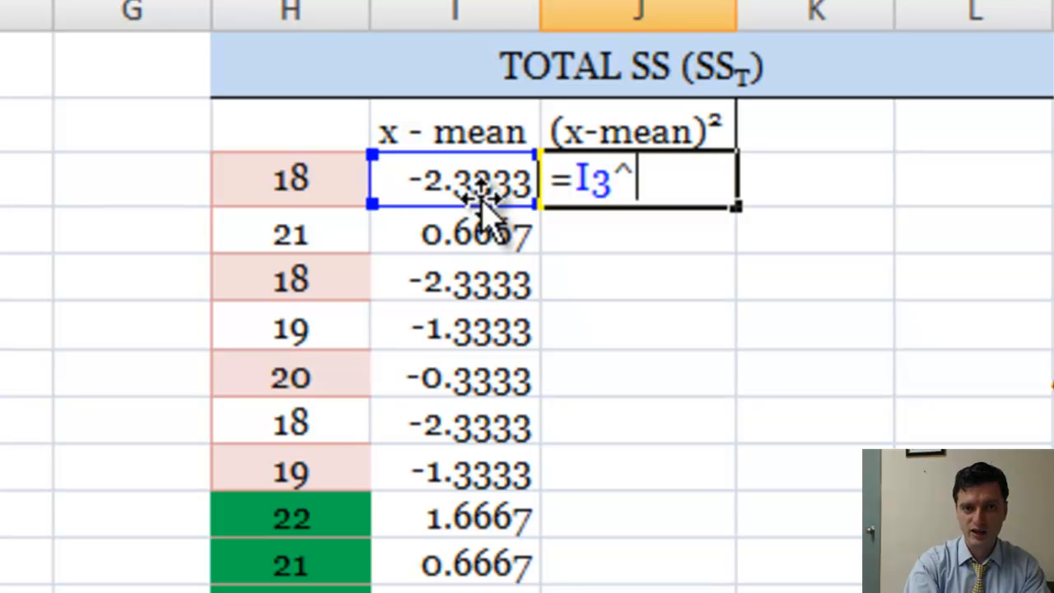
pyautogui.write('2')
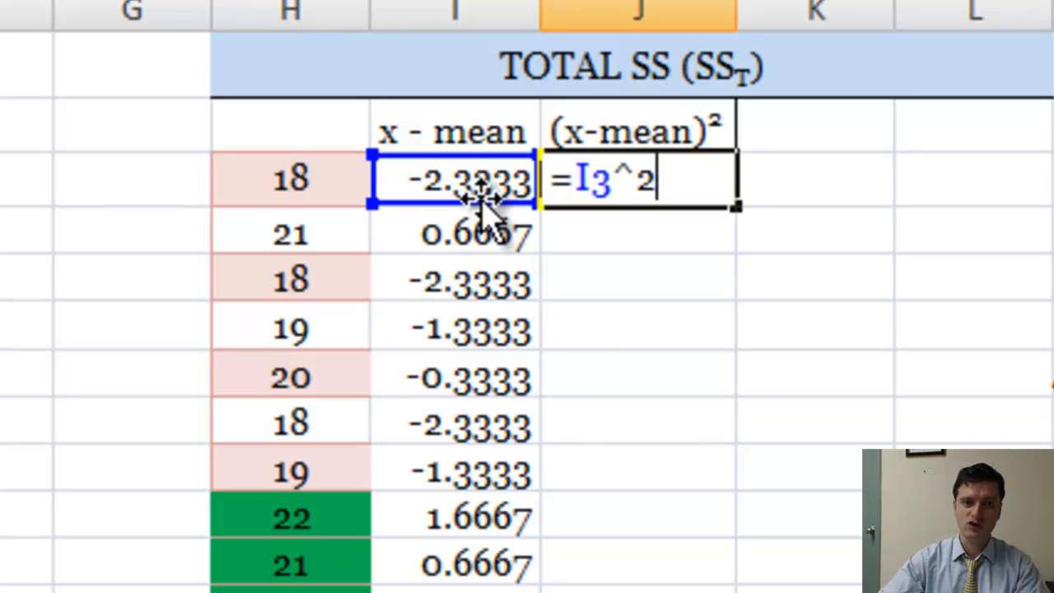
pyautogui.press('Return')
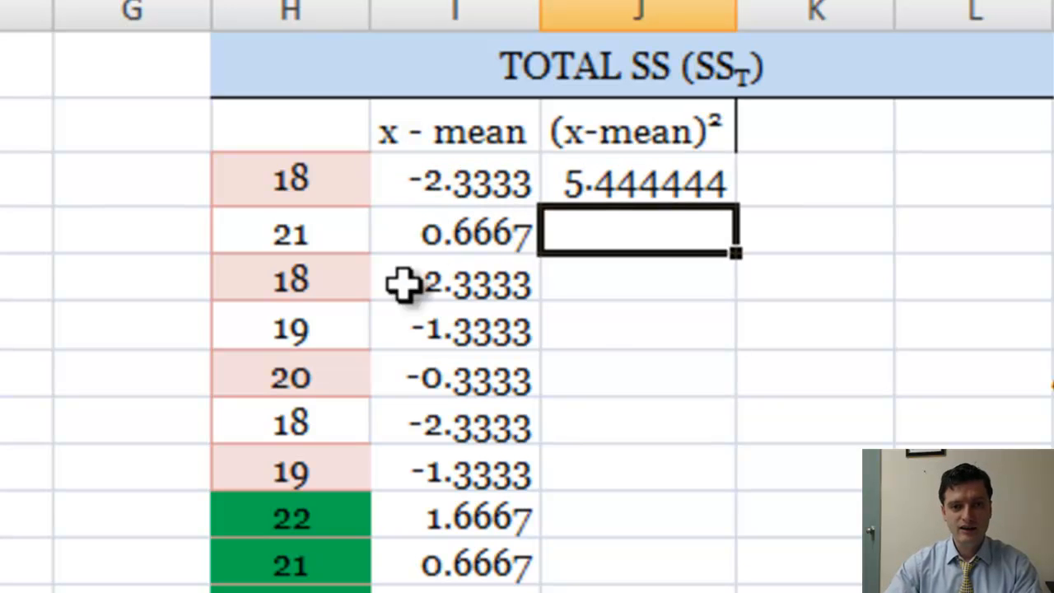
# Fill the squared deviation formula from J3 down through J23
pyautogui.click(656, 188)
pyautogui.moveTo(733, 201); pyautogui.dragTo(722, 592)
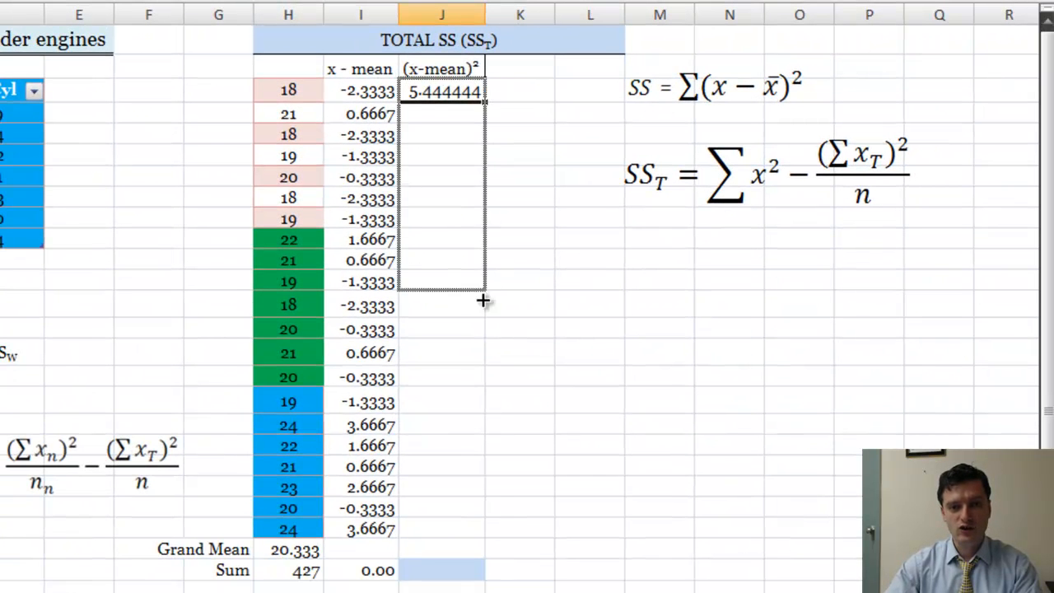
pyautogui.moveTo(479, 497); pyautogui.dragTo(480, 533)
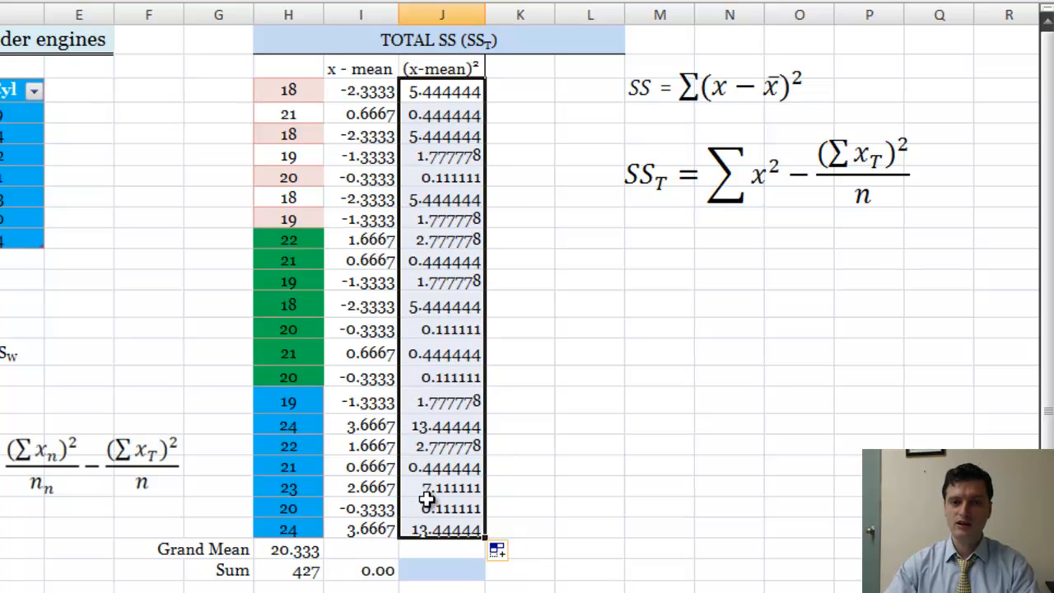
# Copy the Sum formula from I25 across to J25 to total the squared deviations
pyautogui.click(380, 570)
pyautogui.moveTo(399, 579); pyautogui.dragTo(449, 579)
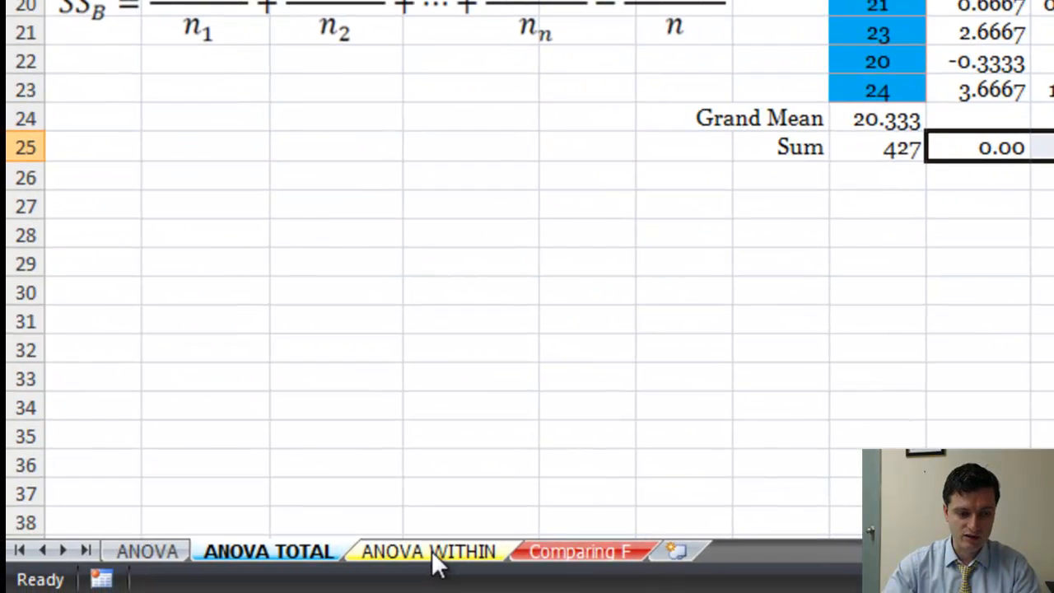
pyautogui.click(431, 551)
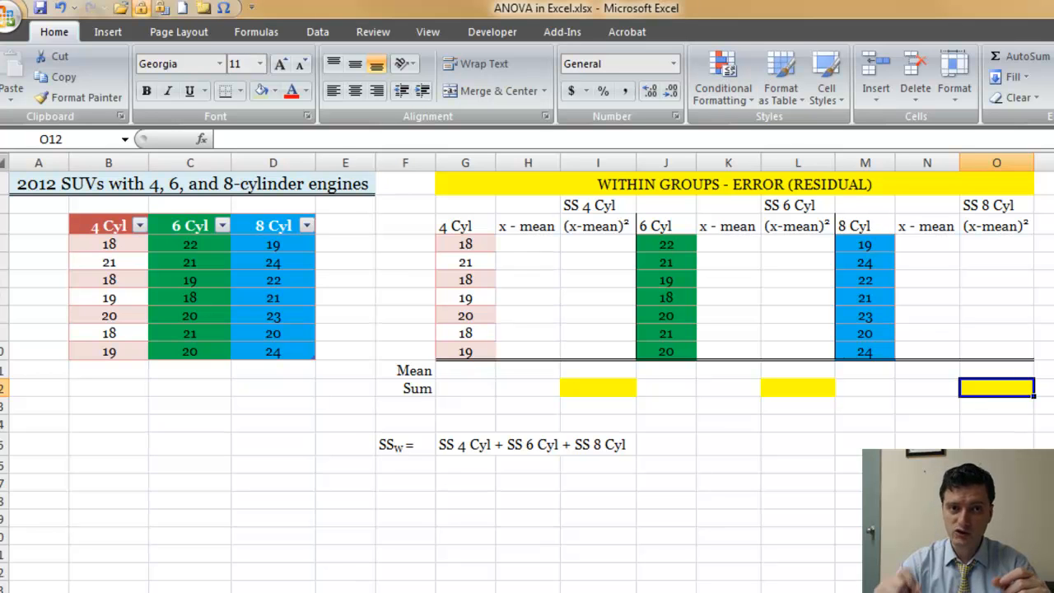
# On the within-groups sheet, calculate the 4 Cyl Mean in G11 with the AVERAGE function over G4:G10
pyautogui.click(779, 186)
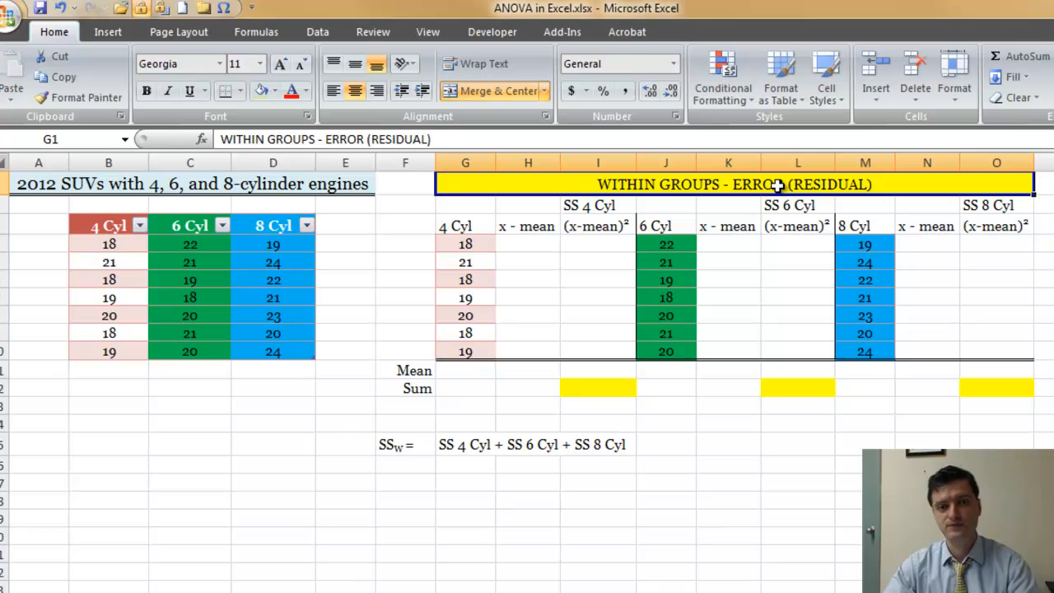
pyautogui.click(467, 371)
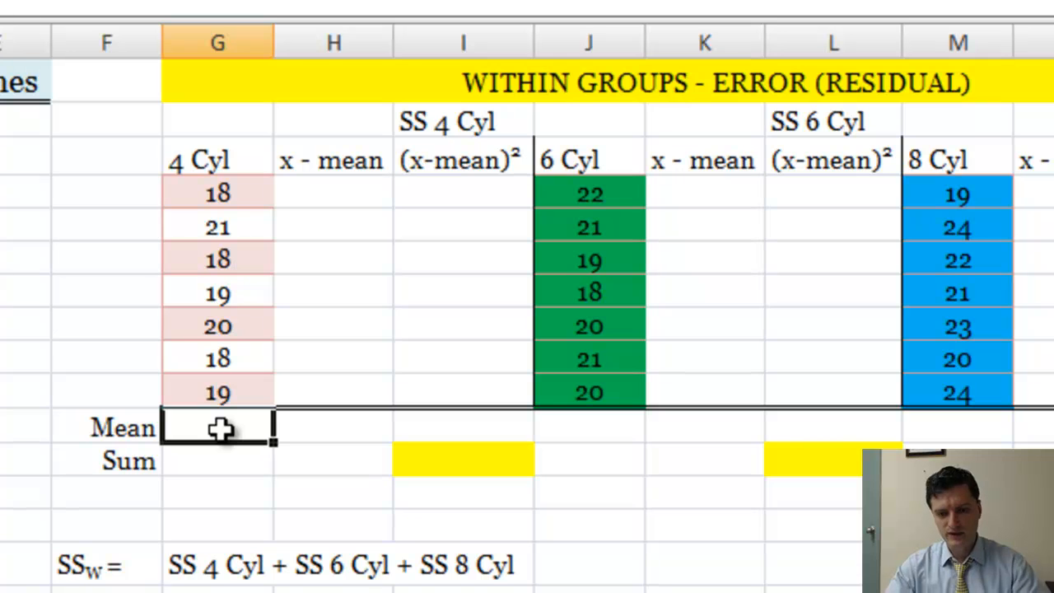
pyautogui.write('=ave')
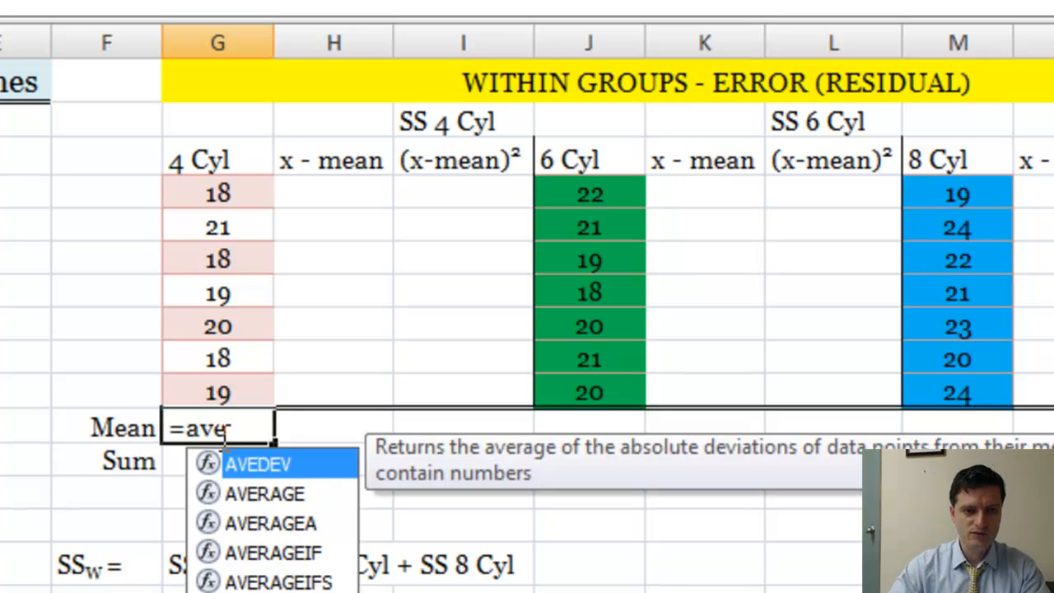
pyautogui.doubleClick(247, 494)
pyautogui.moveTo(231, 207); pyautogui.dragTo(224, 392)
pyautogui.press('Return')
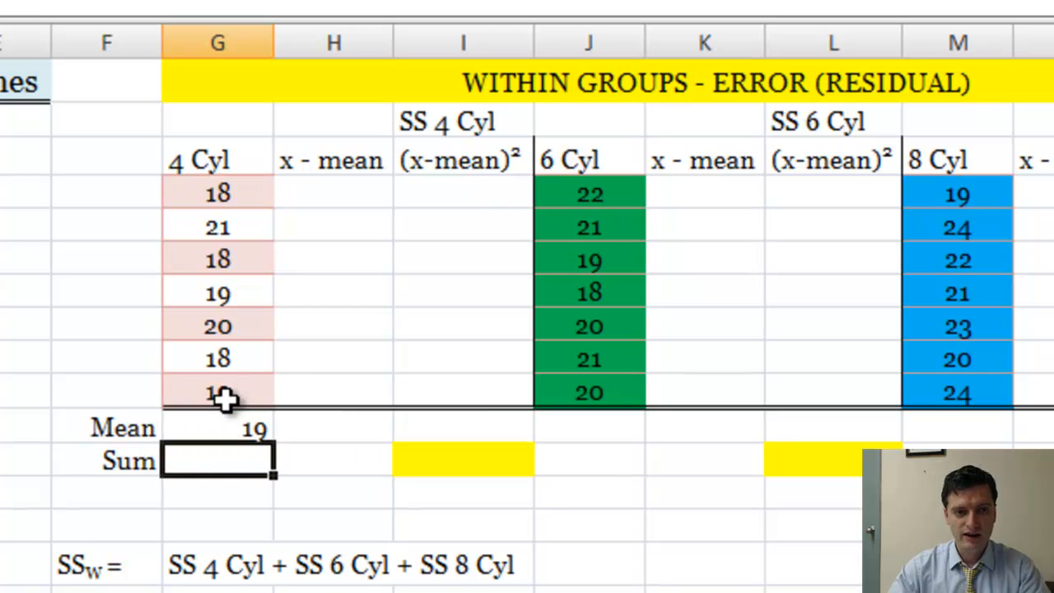
# Calculate the 4 Cyl Sum in G12 with the SUM function over G4:G10
pyautogui.click(228, 427)
pyautogui.click(239, 458)
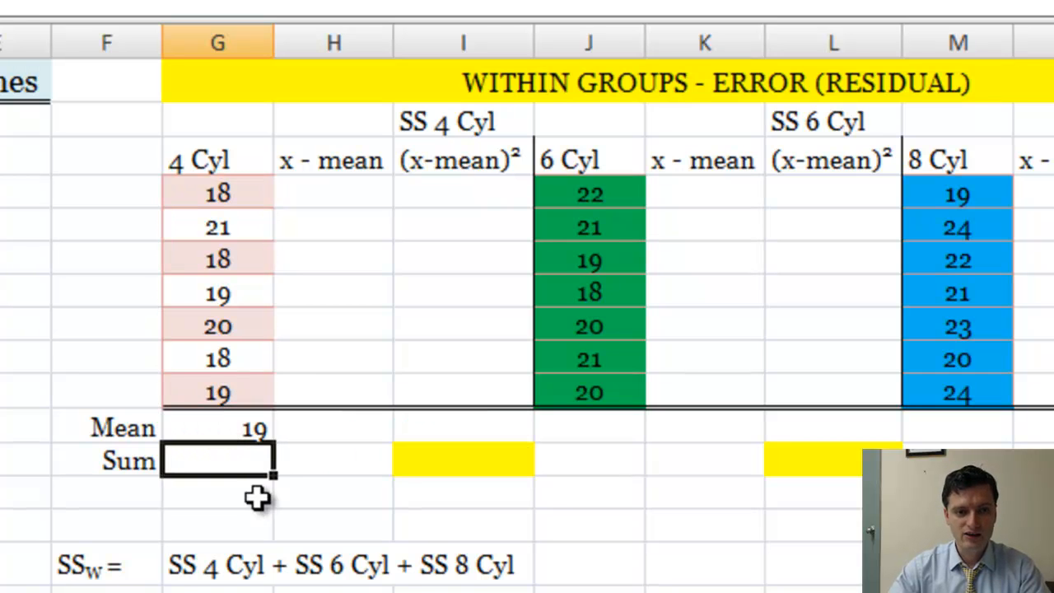
pyautogui.write('=su')
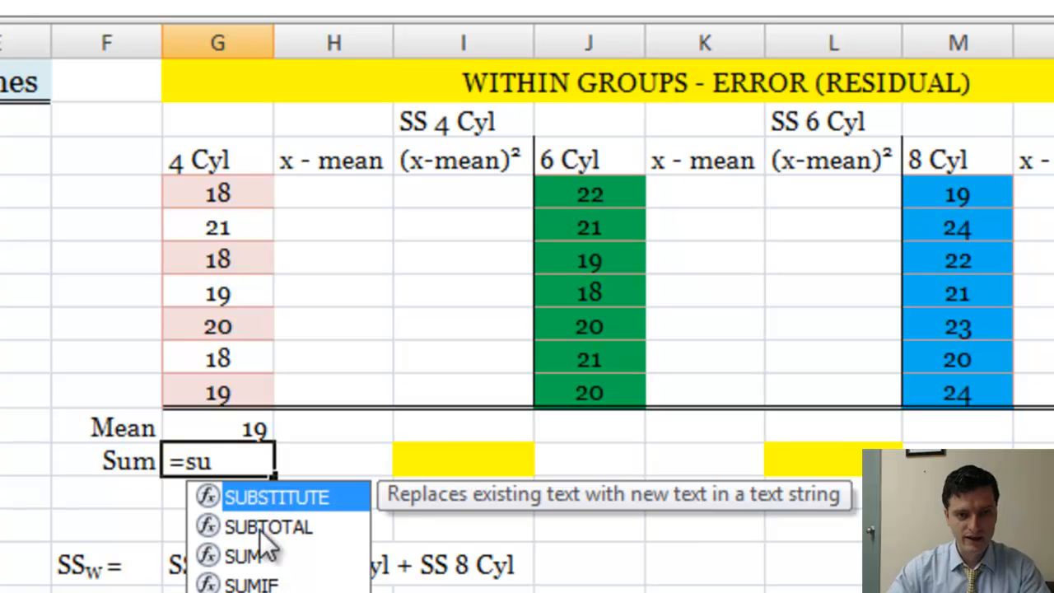
pyautogui.doubleClick(258, 550)
pyautogui.moveTo(219, 193); pyautogui.dragTo(215, 380)
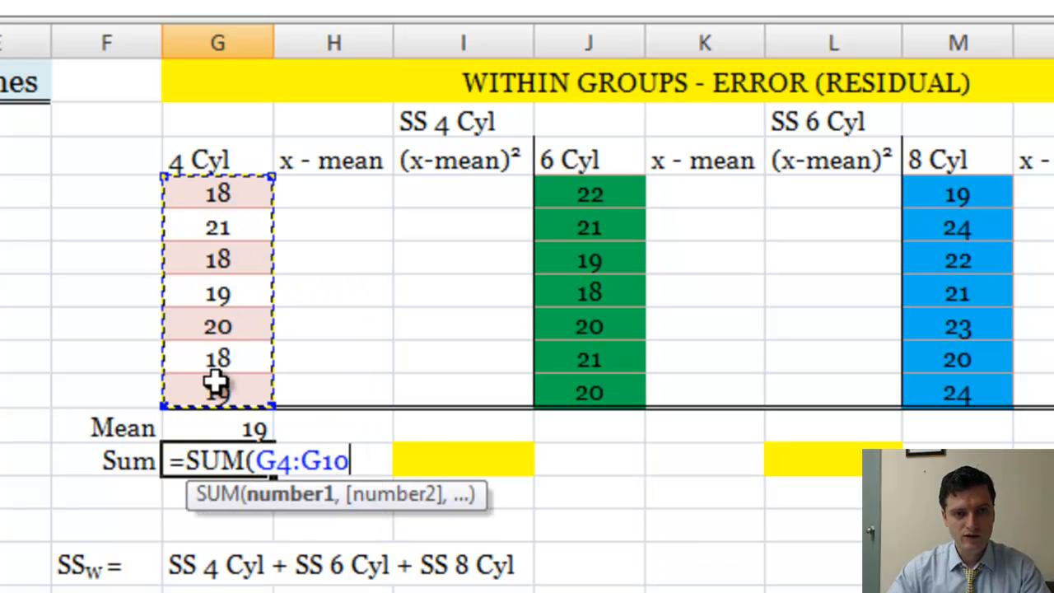
pyautogui.press('Return')
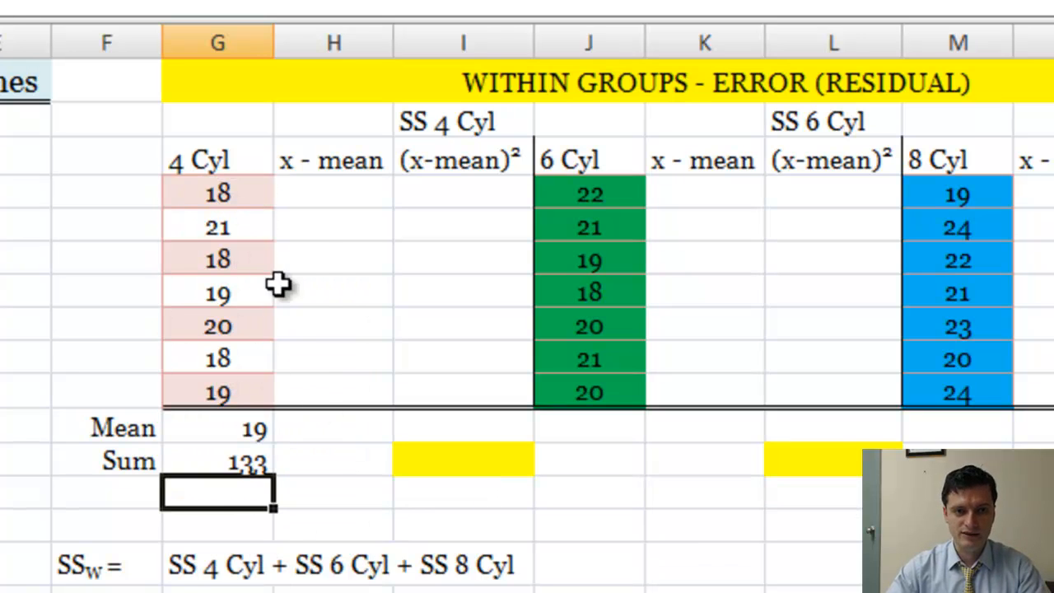
# Calculate the 4 Cyl deviations from the mean by entering =G4-$G$11 in H4 and filling it down through H10
pyautogui.click(306, 194)
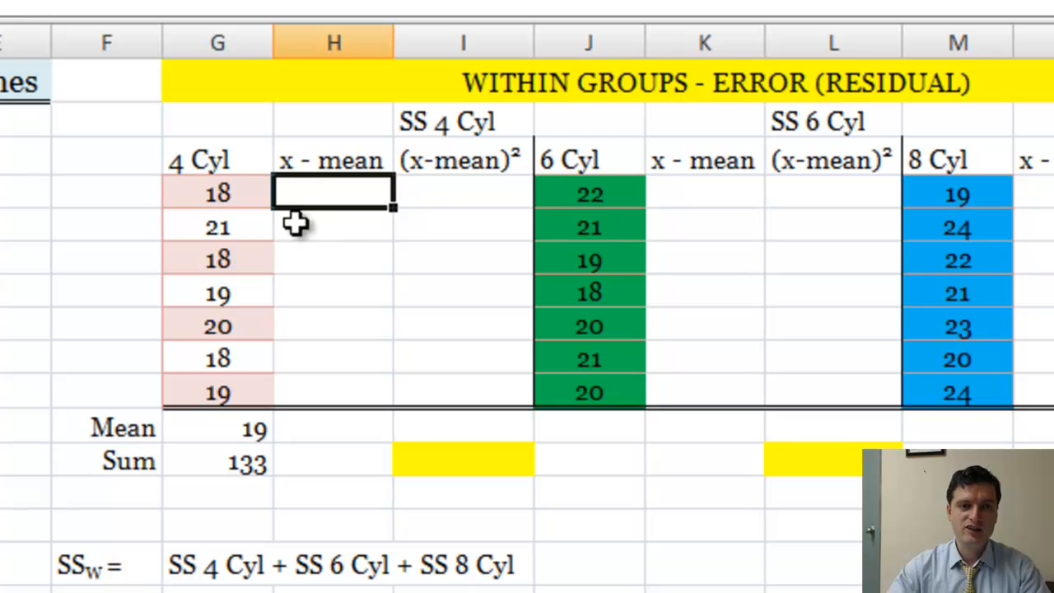
pyautogui.click(239, 197)
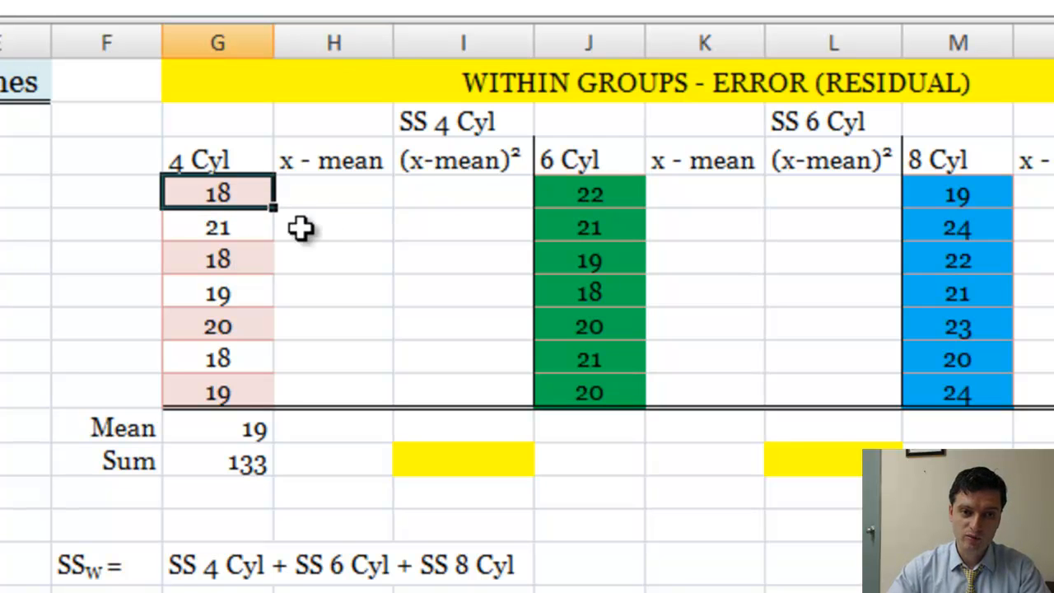
pyautogui.click(257, 429)
pyautogui.click(340, 183)
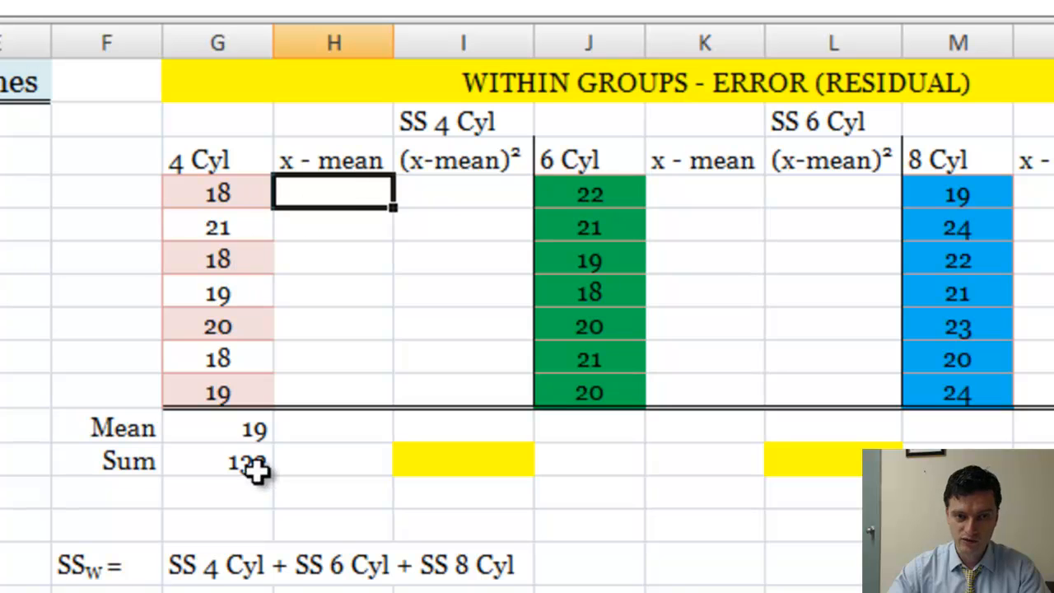
pyautogui.write('=')
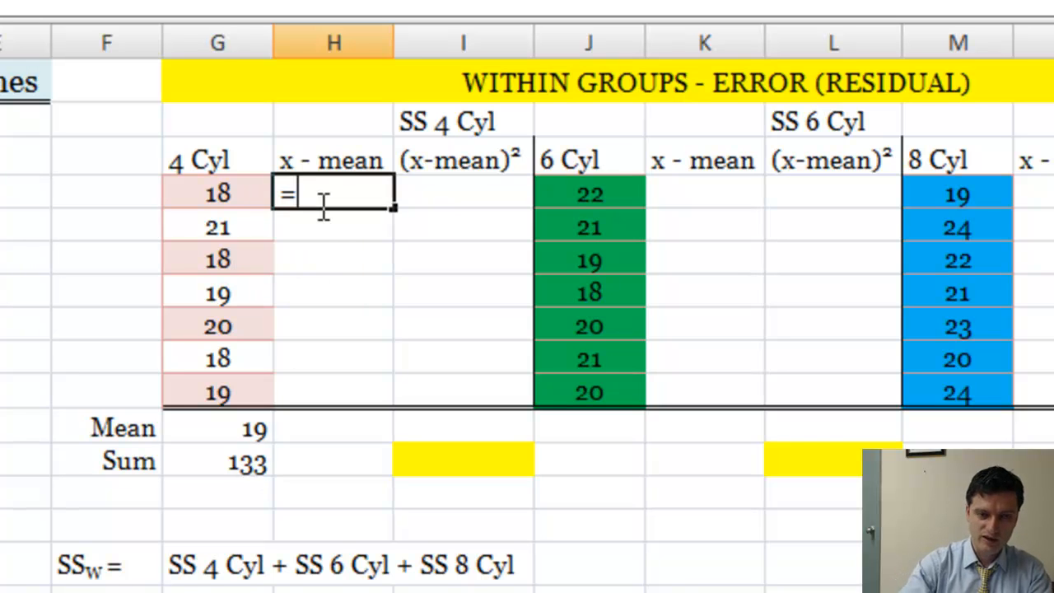
pyautogui.click(208, 197)
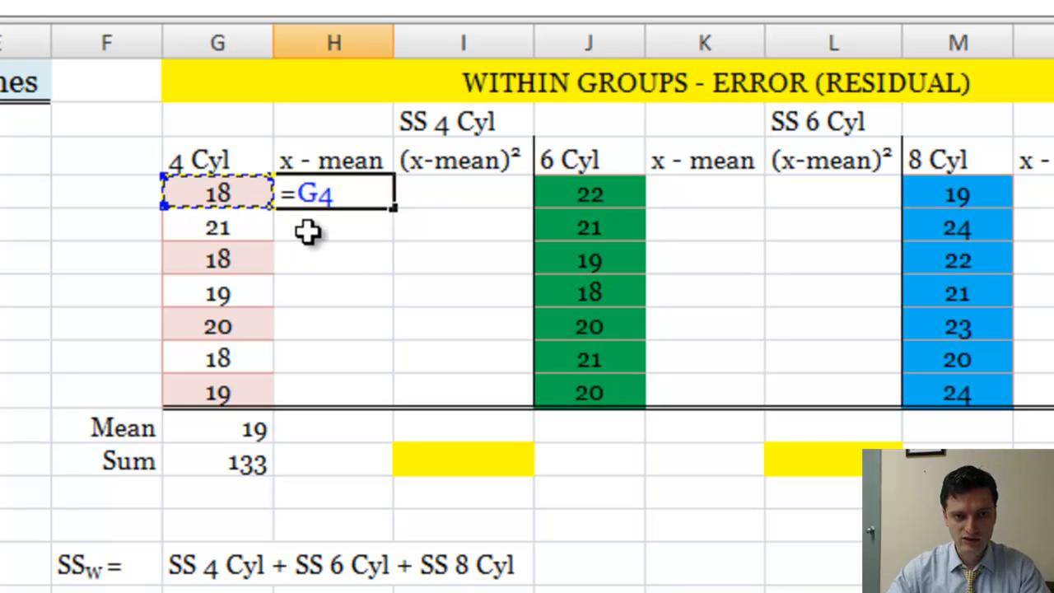
pyautogui.write('-')
pyautogui.click(238, 425)
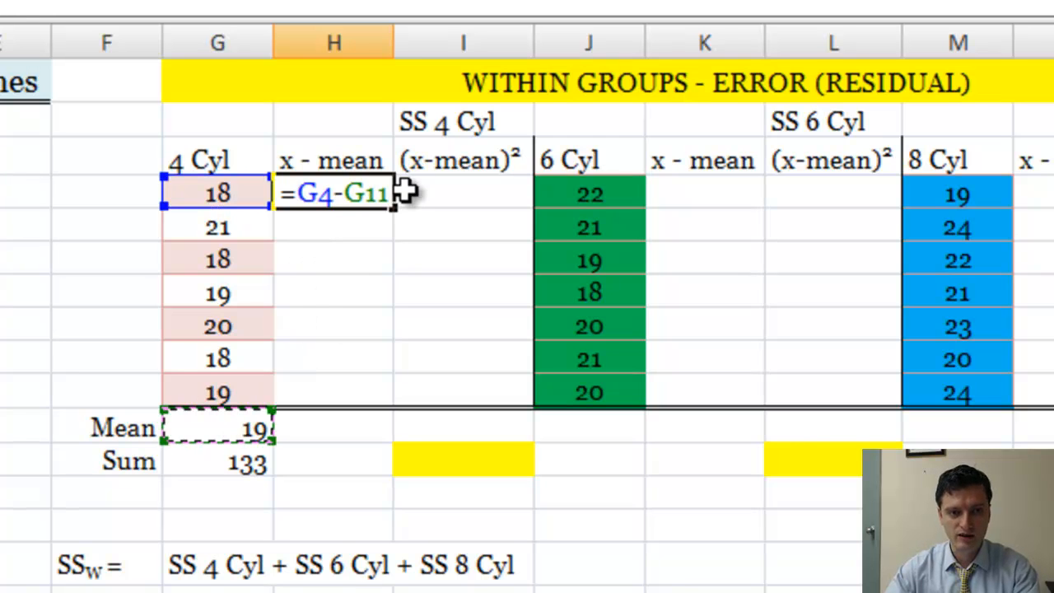
pyautogui.press('F4')
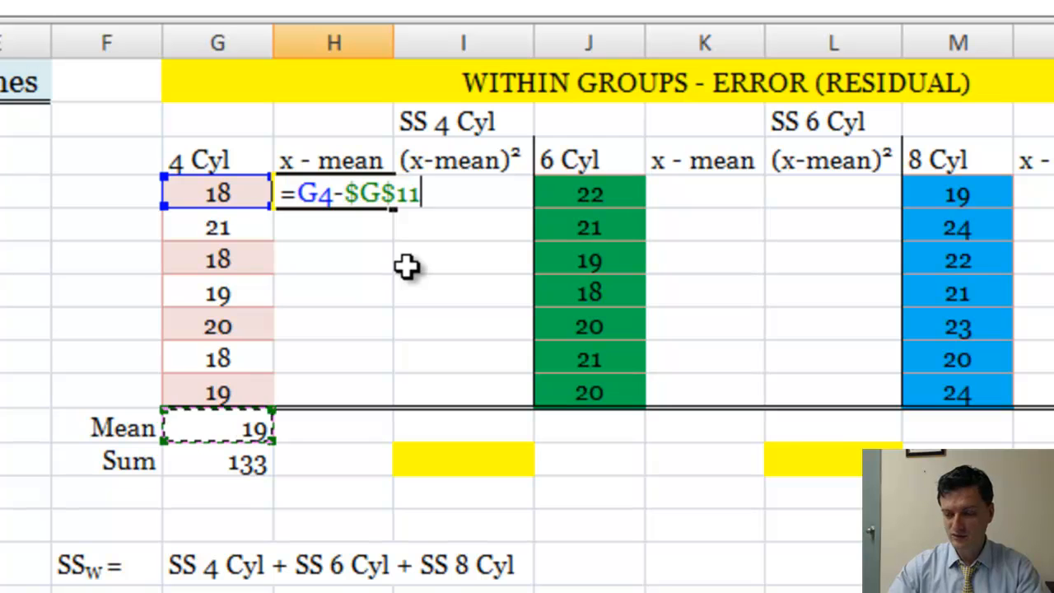
pyautogui.press('Return')
pyautogui.click(376, 198)
pyautogui.moveTo(394, 210); pyautogui.dragTo(379, 408)
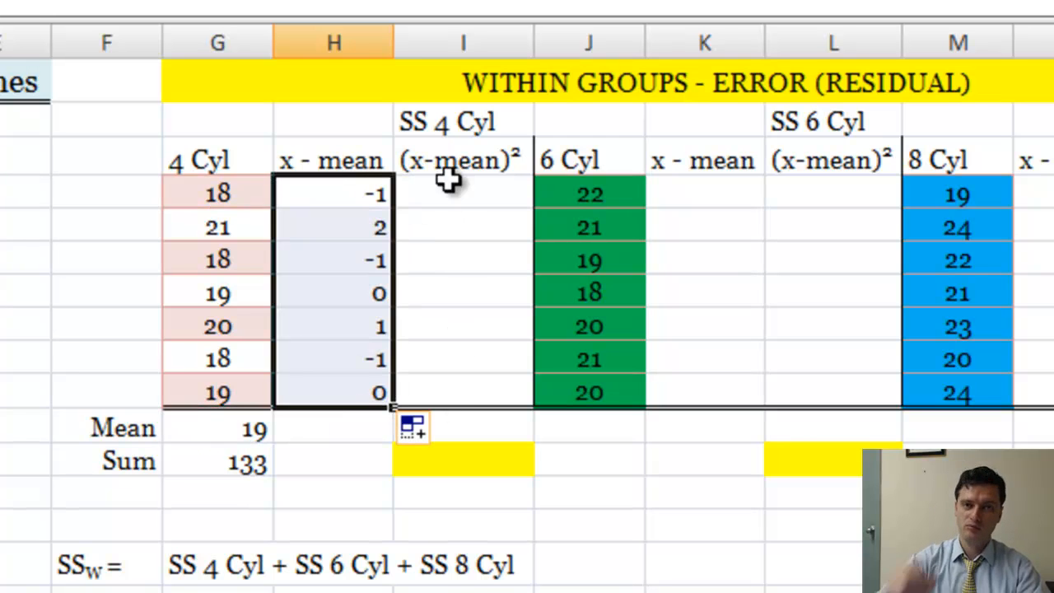
# Square the 4 Cyl deviations by entering =H4^2 in I4 and filling the formula down through I10
pyautogui.click(412, 202)
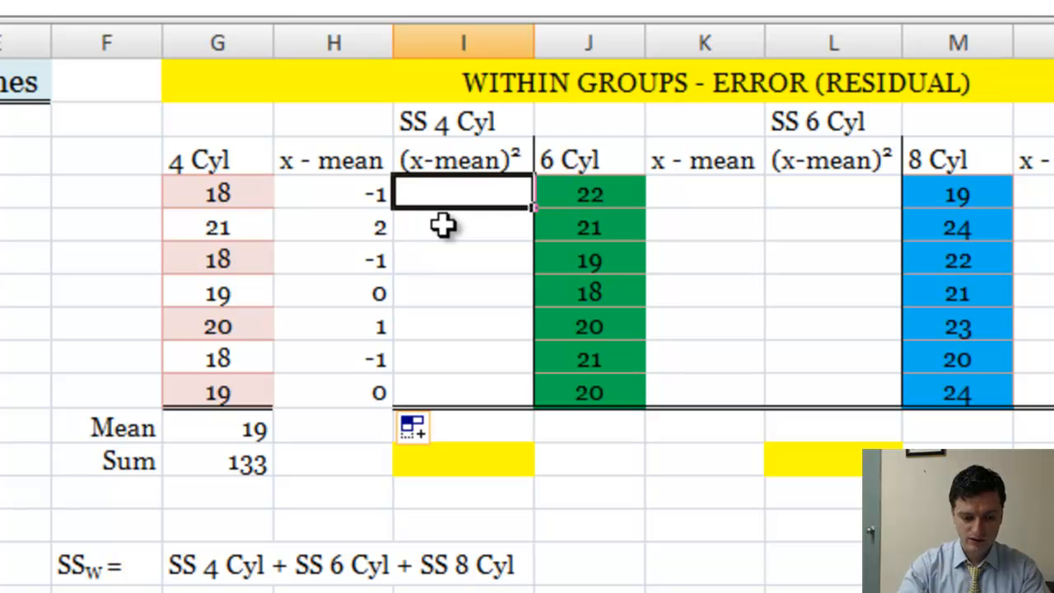
pyautogui.write('=')
pyautogui.click(334, 195)
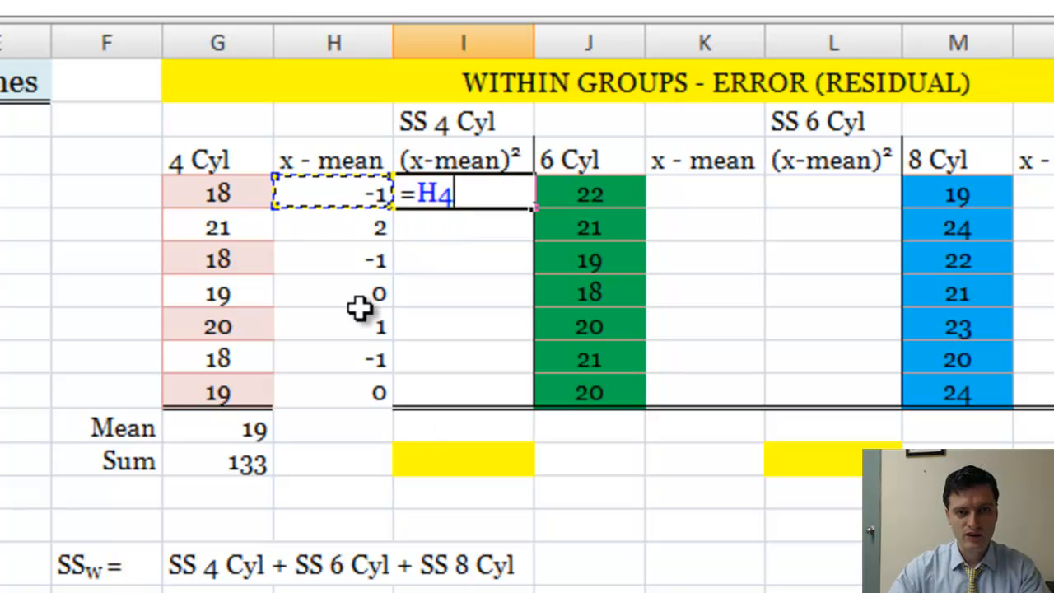
pyautogui.write('^')
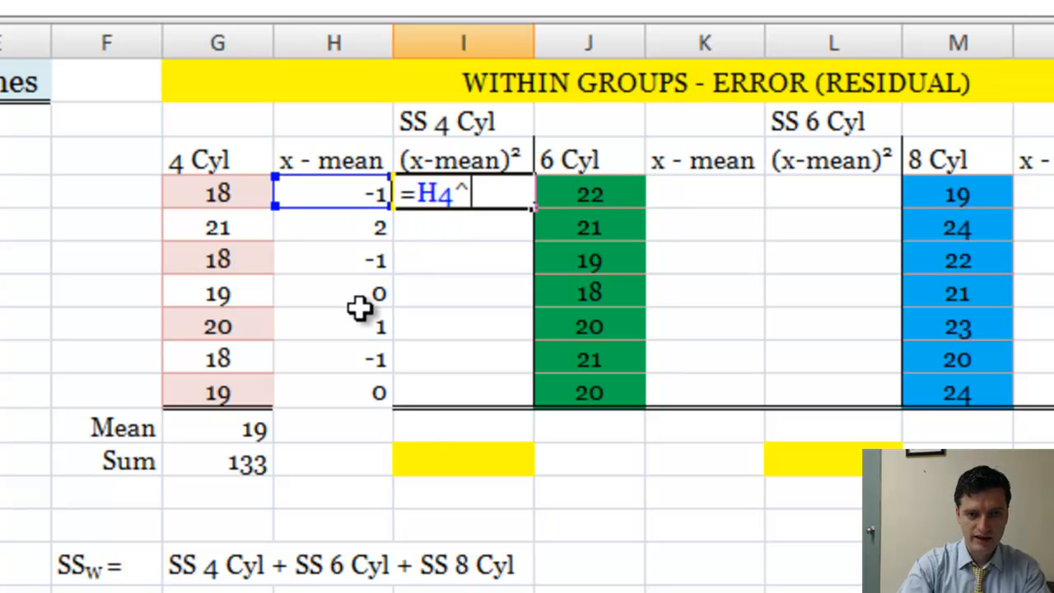
pyautogui.write('2')
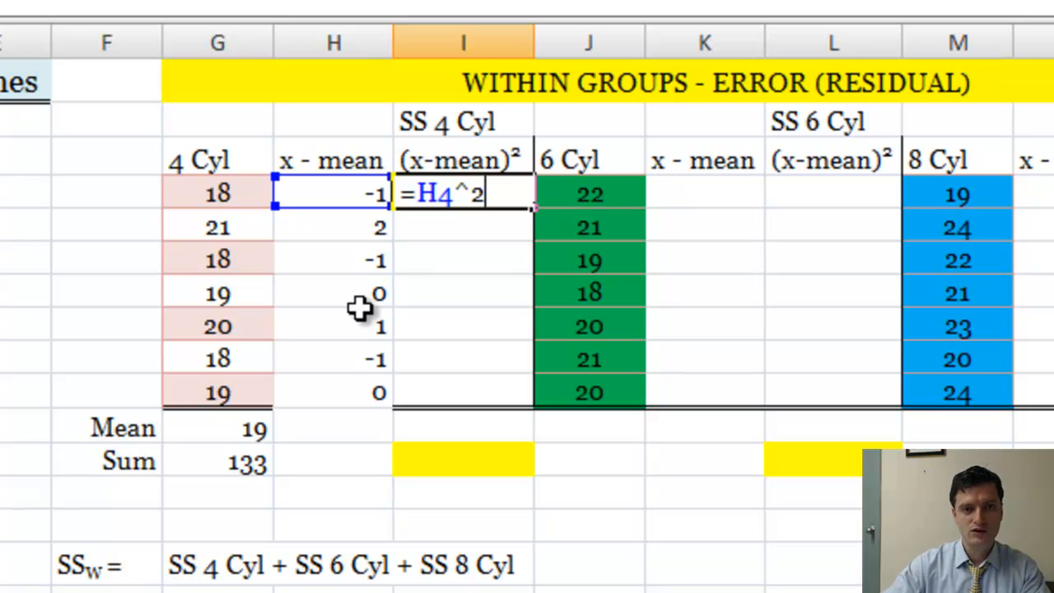
pyautogui.press('Return')
pyautogui.click(470, 191)
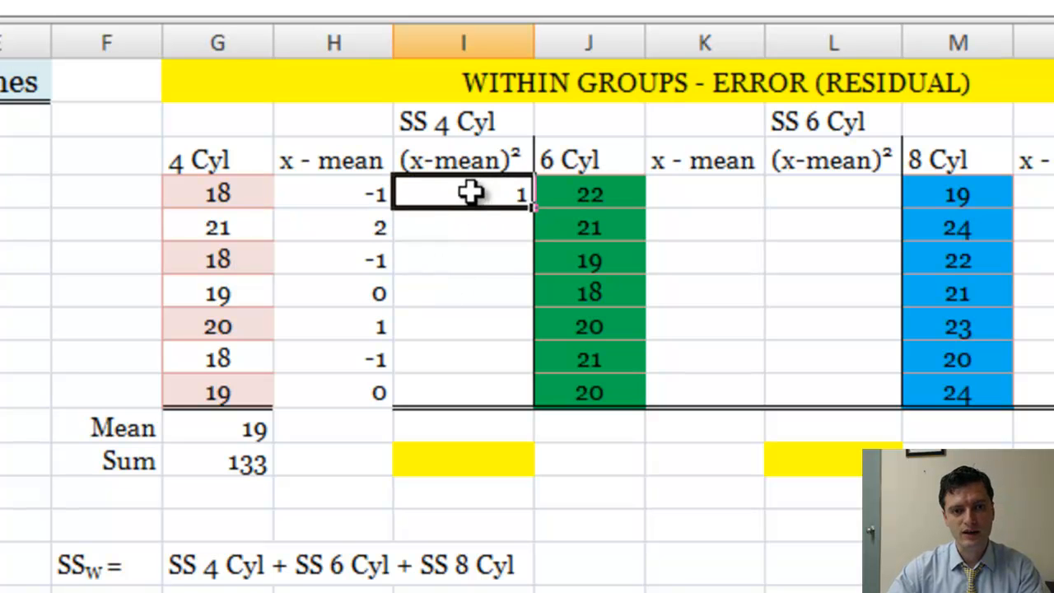
pyautogui.moveTo(534, 208); pyautogui.dragTo(527, 404)
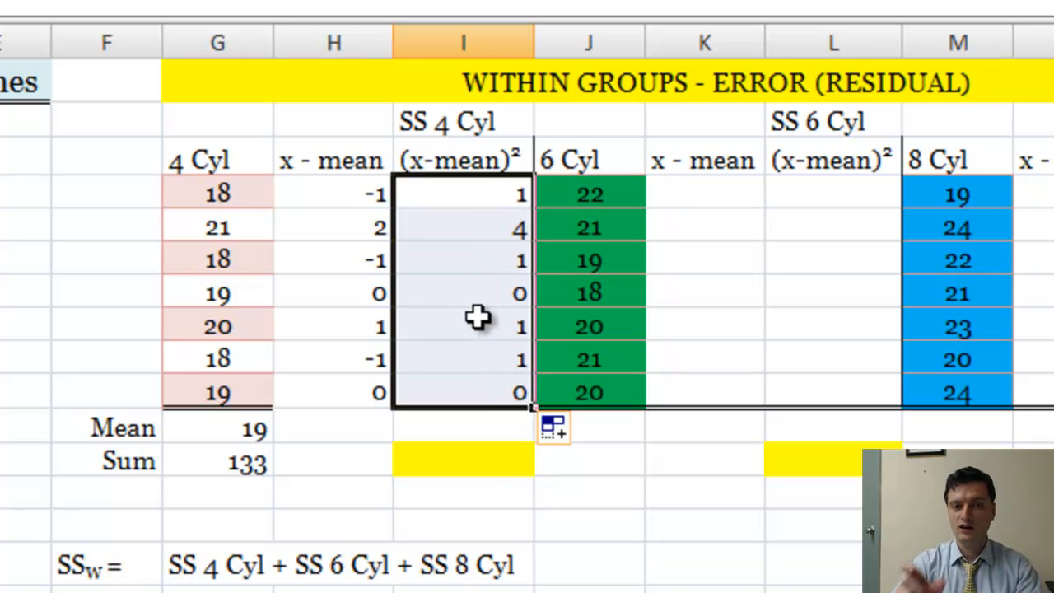
# Copy the 4 Cyl Sum formula from G12 across through I12 to total the deviations and squared deviations
pyautogui.click(471, 462)
pyautogui.click(265, 467)
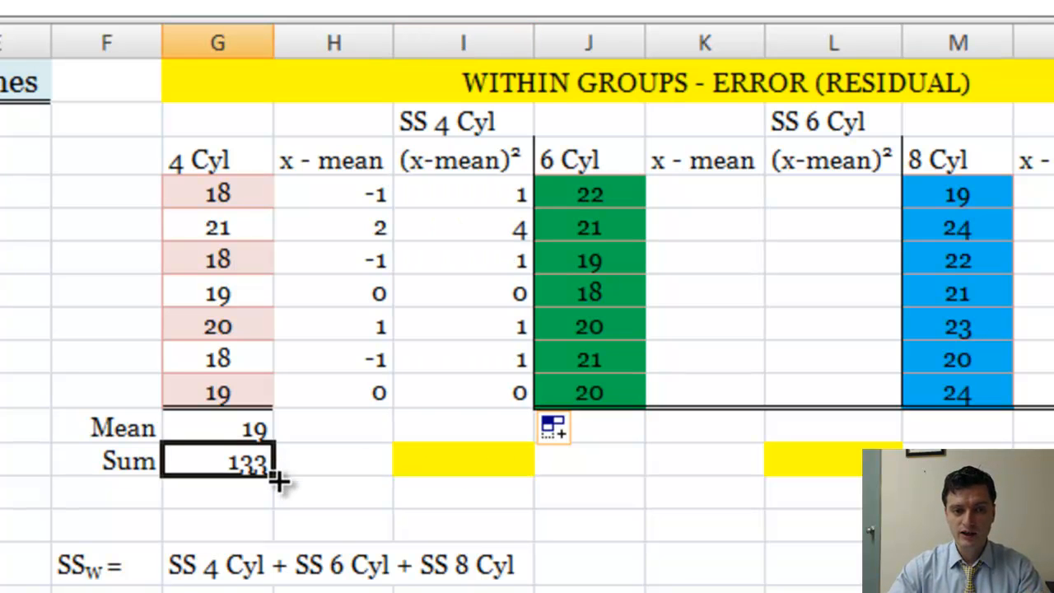
pyautogui.moveTo(278, 481); pyautogui.dragTo(478, 486)
pyautogui.click(478, 470)
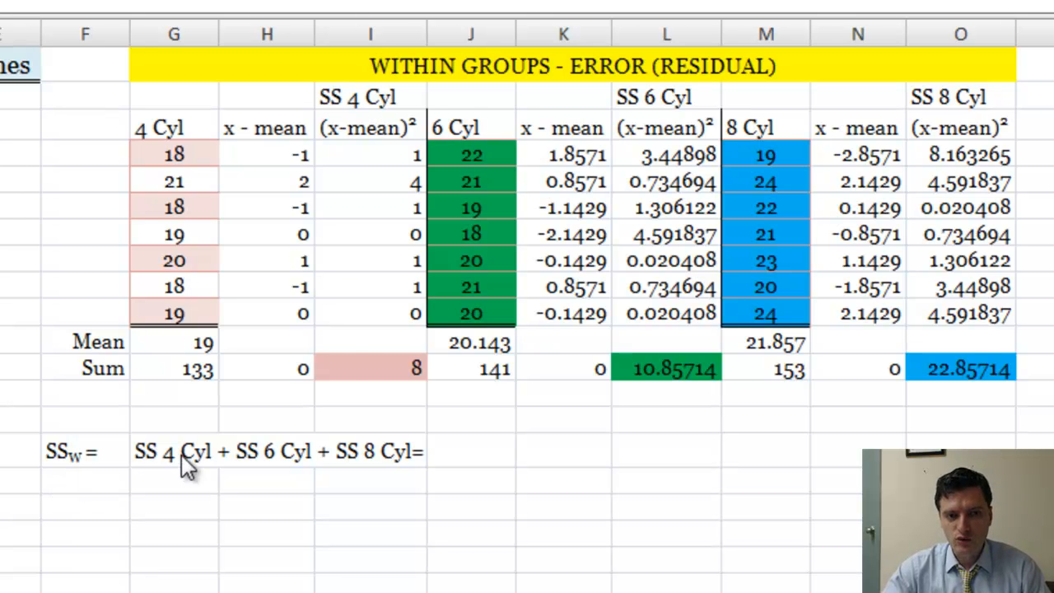
# Calculate SSW in J15 by adding the three groups' sums of squares with =I12+L12+O12
pyautogui.click(350, 368)
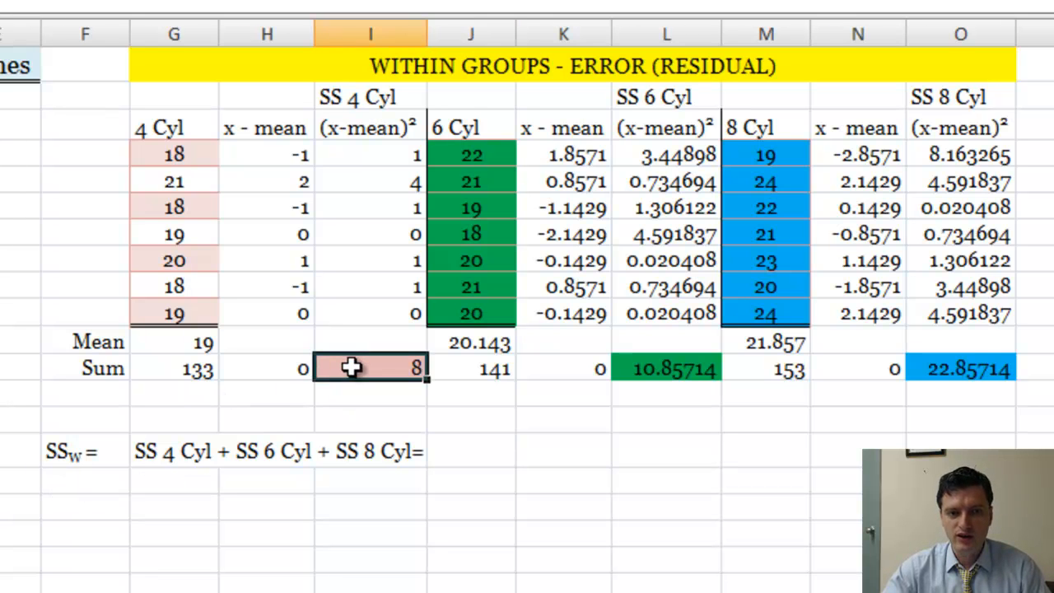
pyautogui.click(655, 374)
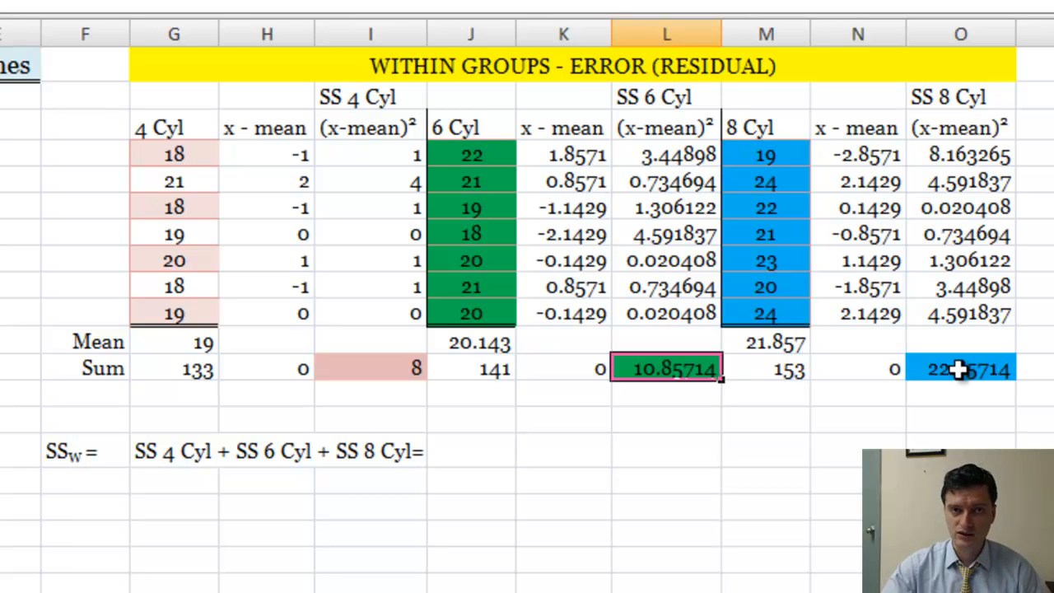
pyautogui.click(481, 453)
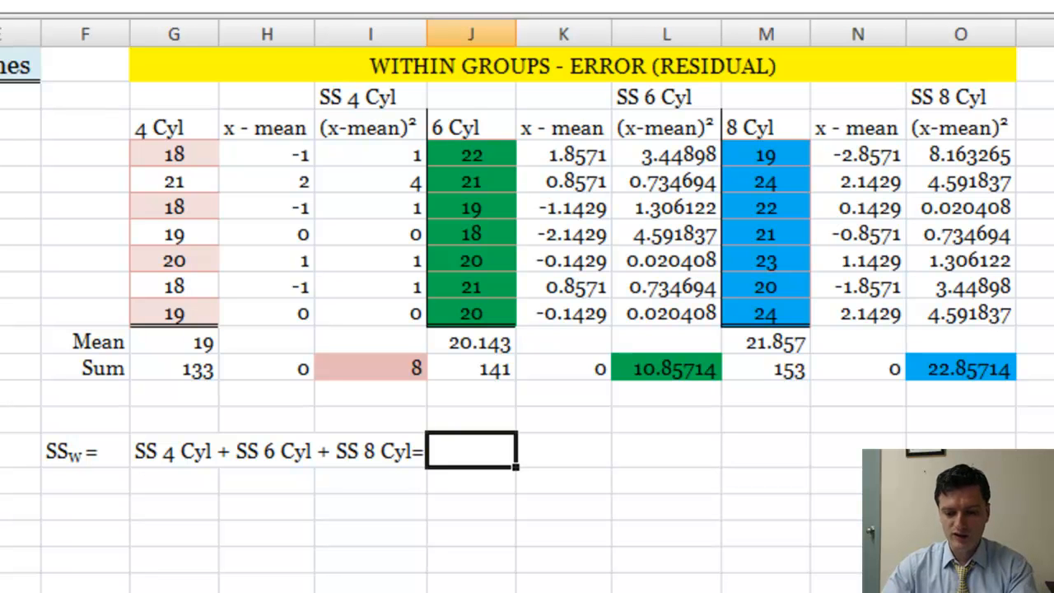
pyautogui.write('=')
pyautogui.click(378, 368)
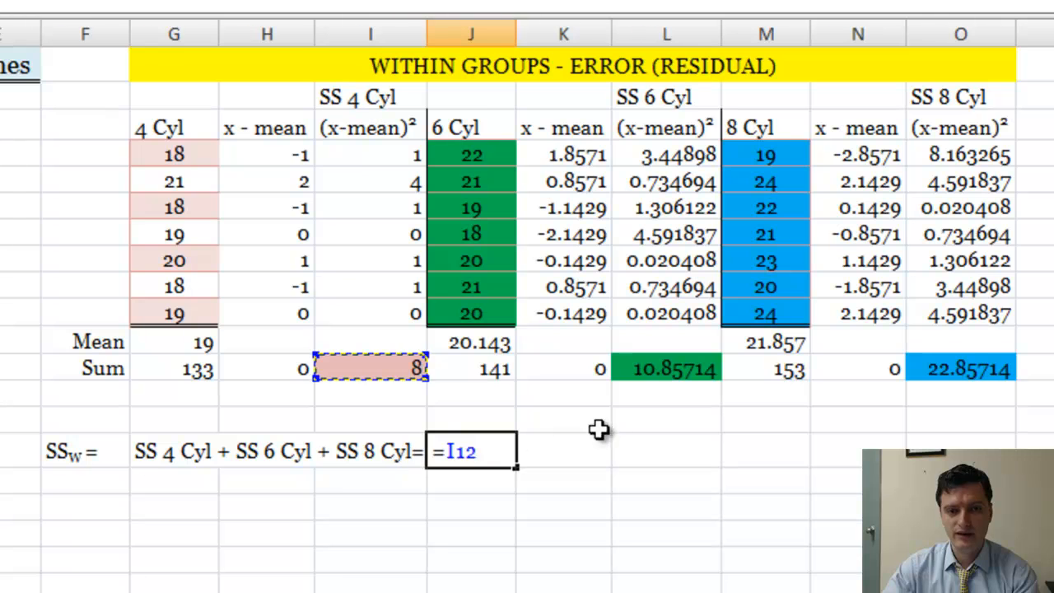
pyautogui.write('+')
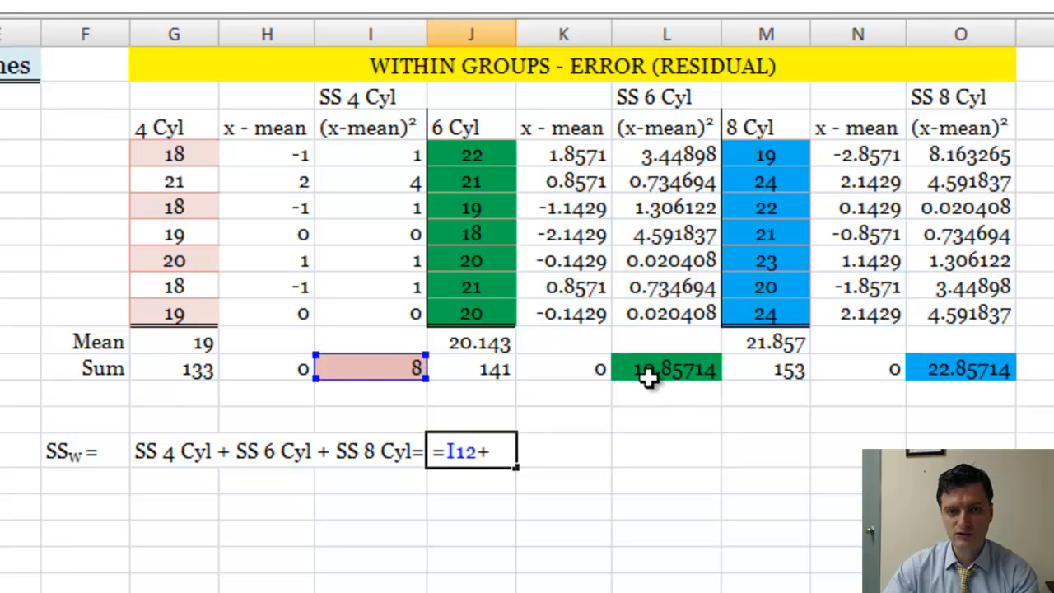
pyautogui.click(648, 375)
pyautogui.write('+')
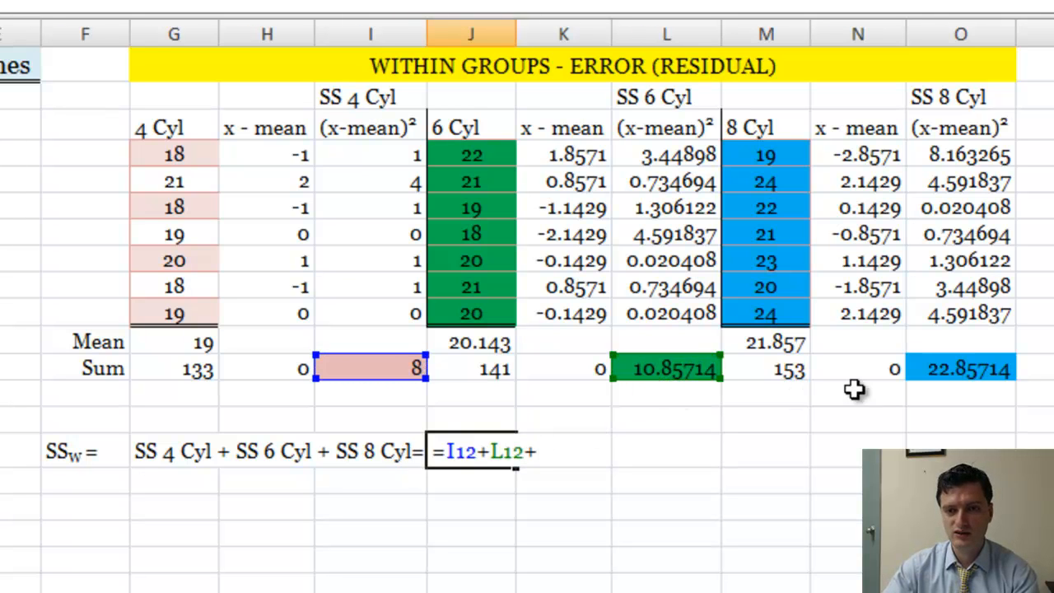
pyautogui.click(942, 380)
pyautogui.press('Return')
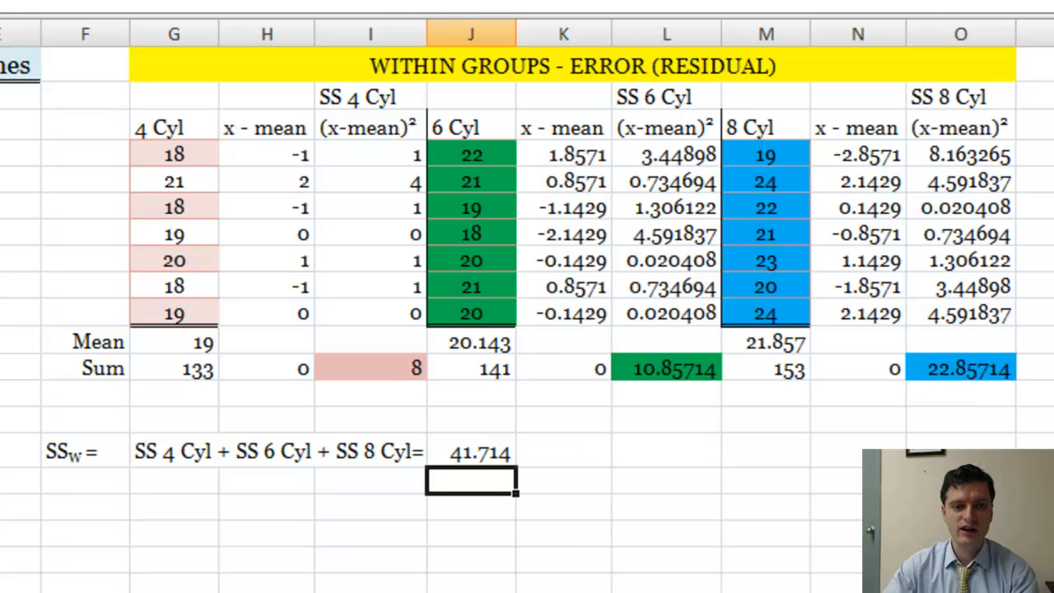
pyautogui.click(468, 456)
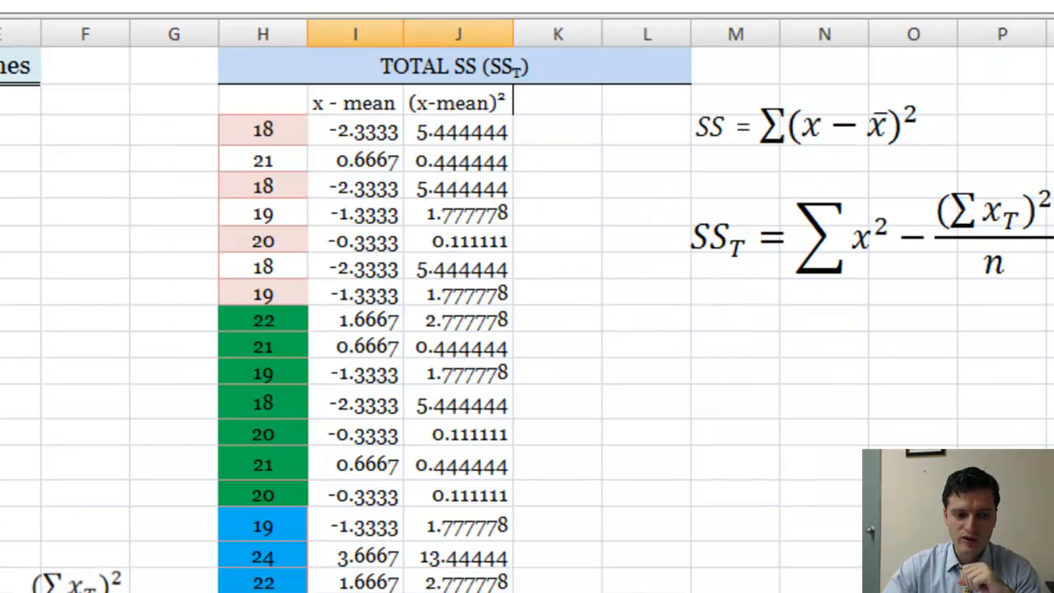
# On the ANOVA TOTAL sheet, calculate SSB in D17 as SST minus SSW with =J25-'ANOVA WITHIN'!J15
pyautogui.click(632, 525)
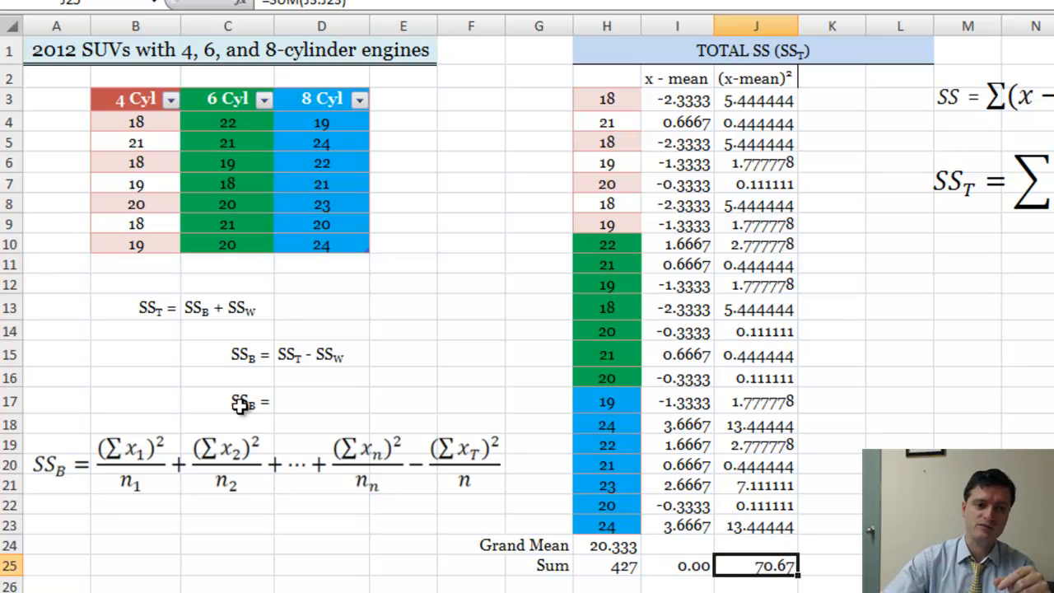
pyautogui.click(291, 403)
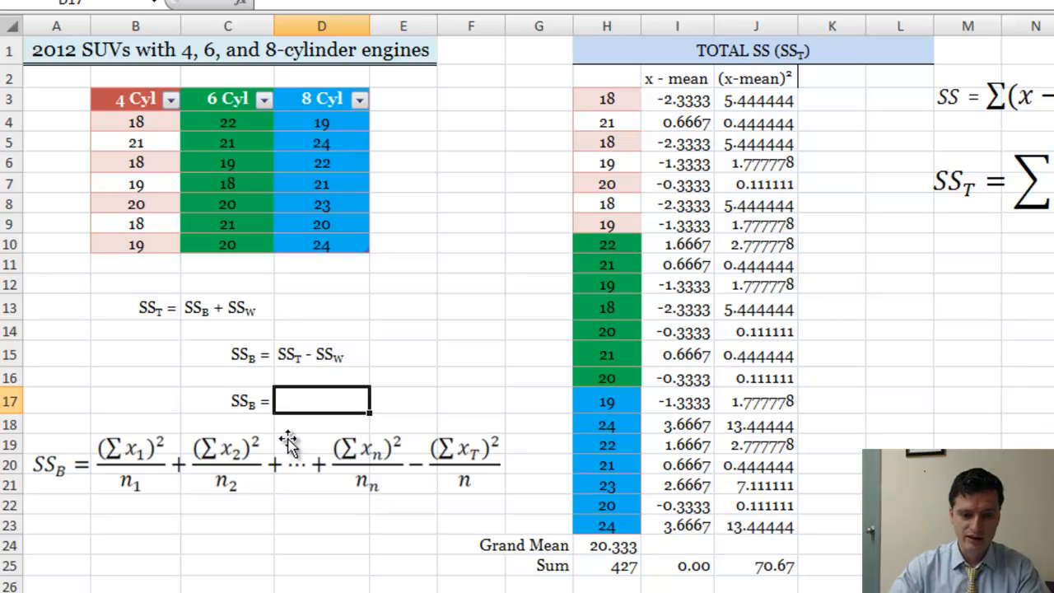
pyautogui.write('=')
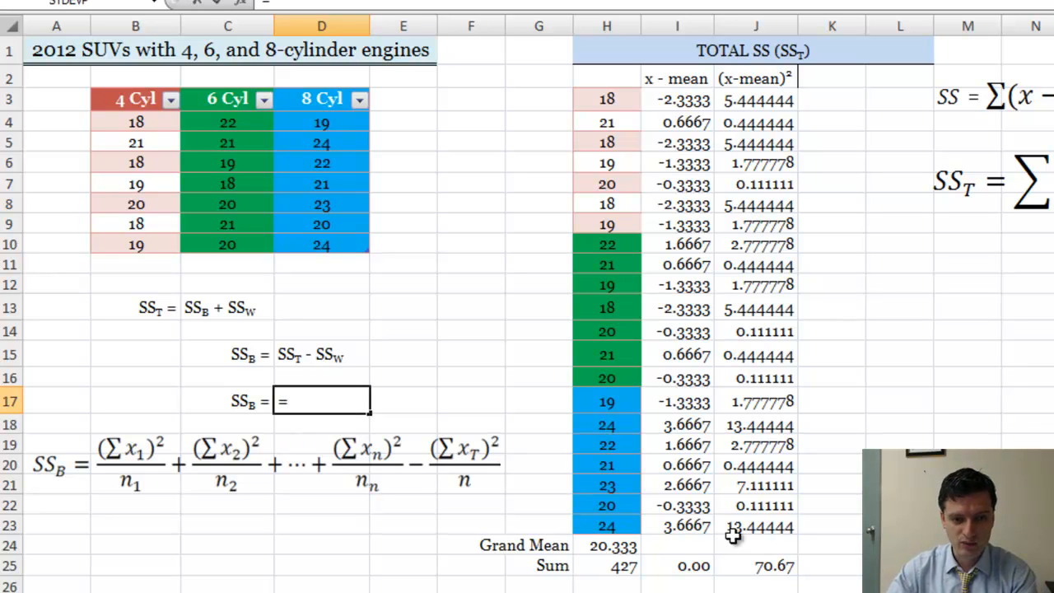
pyautogui.click(775, 567)
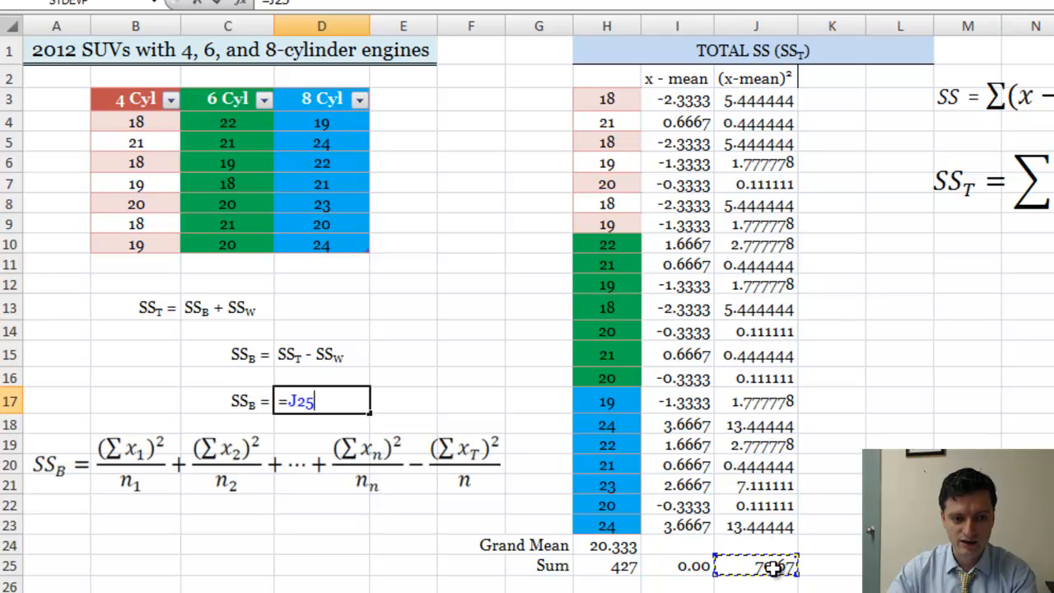
pyautogui.write('-')
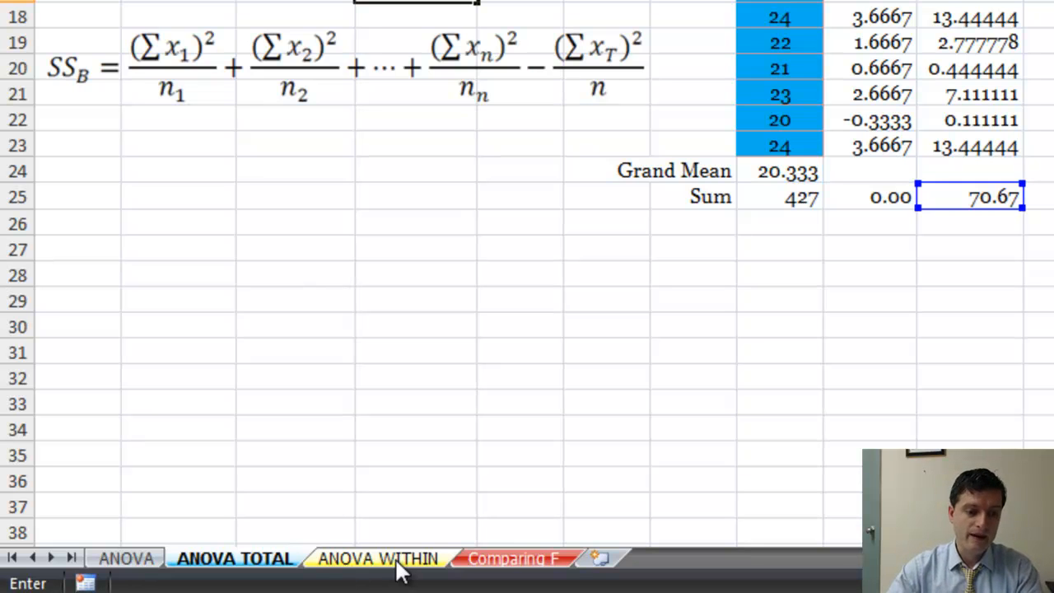
pyautogui.click(396, 560)
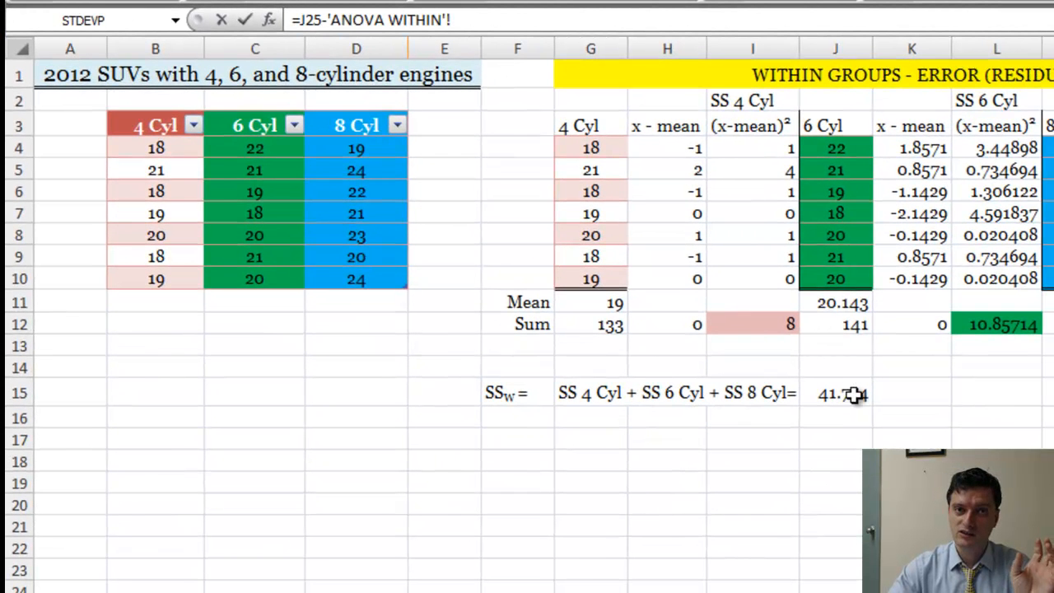
pyautogui.click(857, 396)
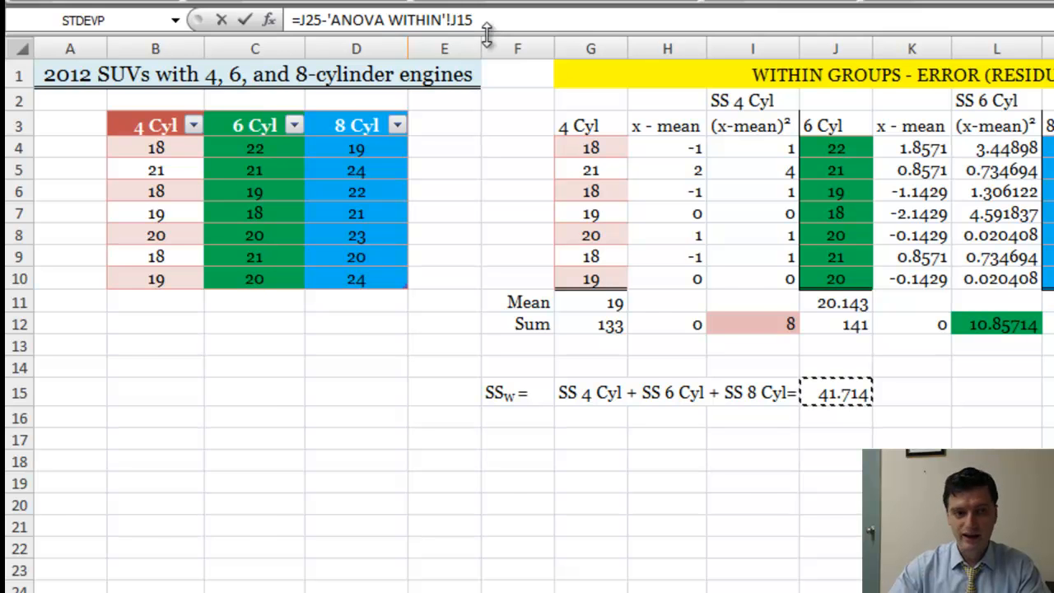
pyautogui.press('Return')
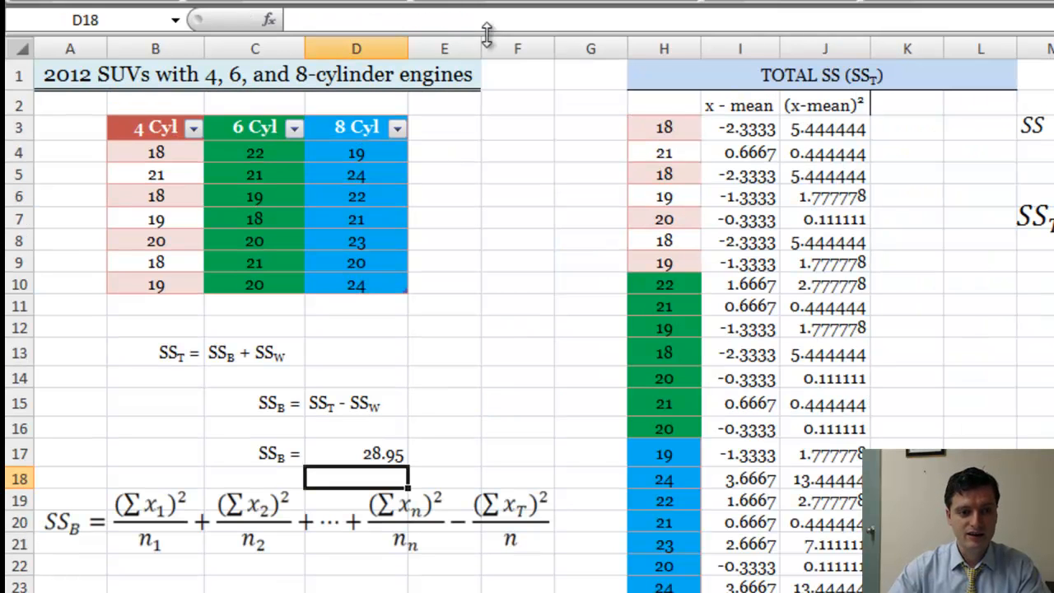
pyautogui.click(387, 454)
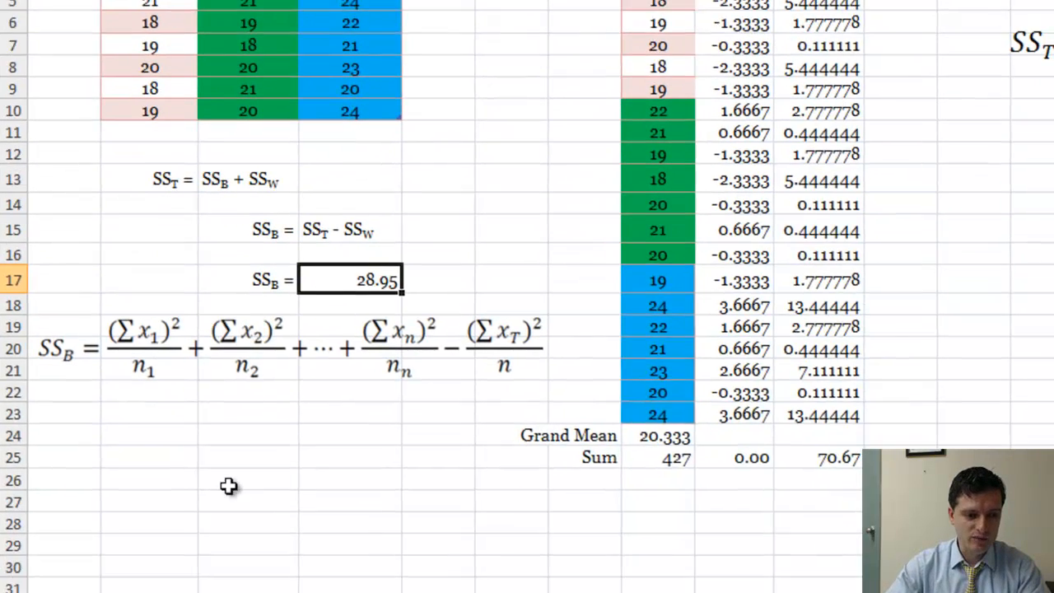
# Select the empty cell B26 below the SSB formula
pyautogui.click(146, 398)
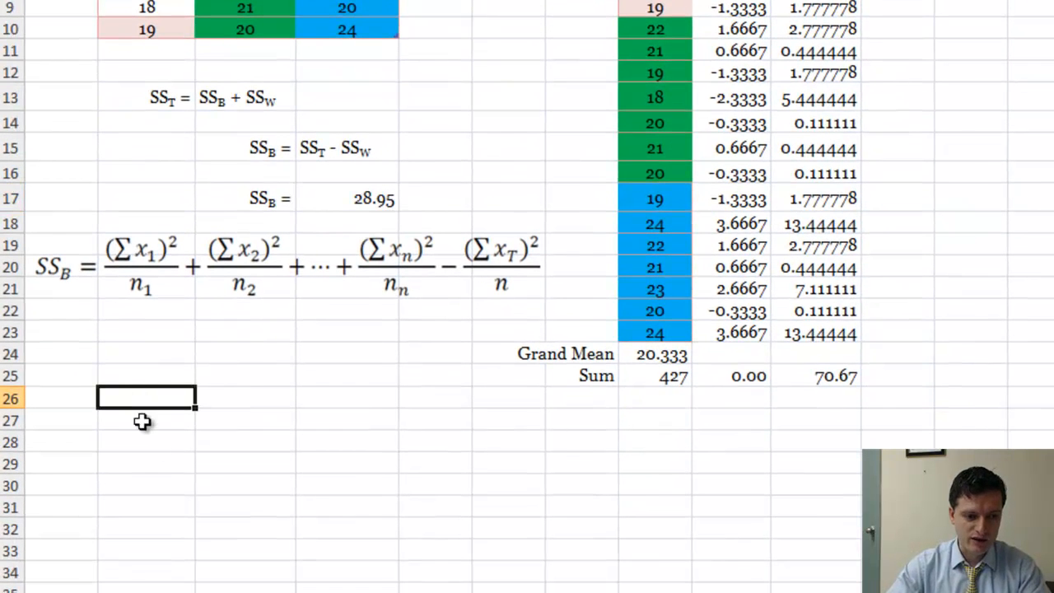
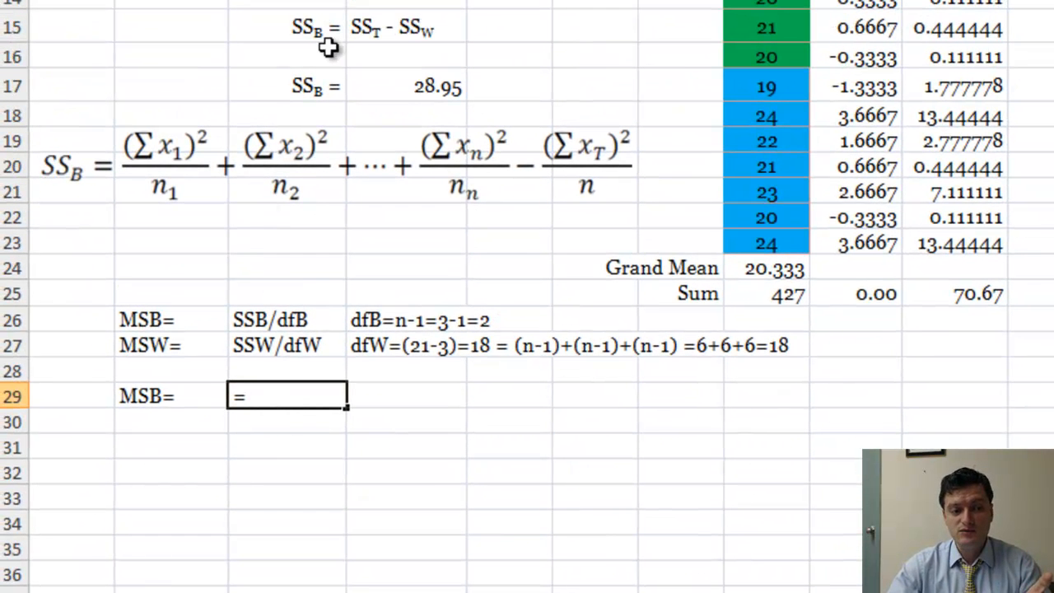
# Calculate MSB in C29 by dividing SSB in D17 by its 2 degrees of freedom with =D17/2
pyautogui.click(420, 88)
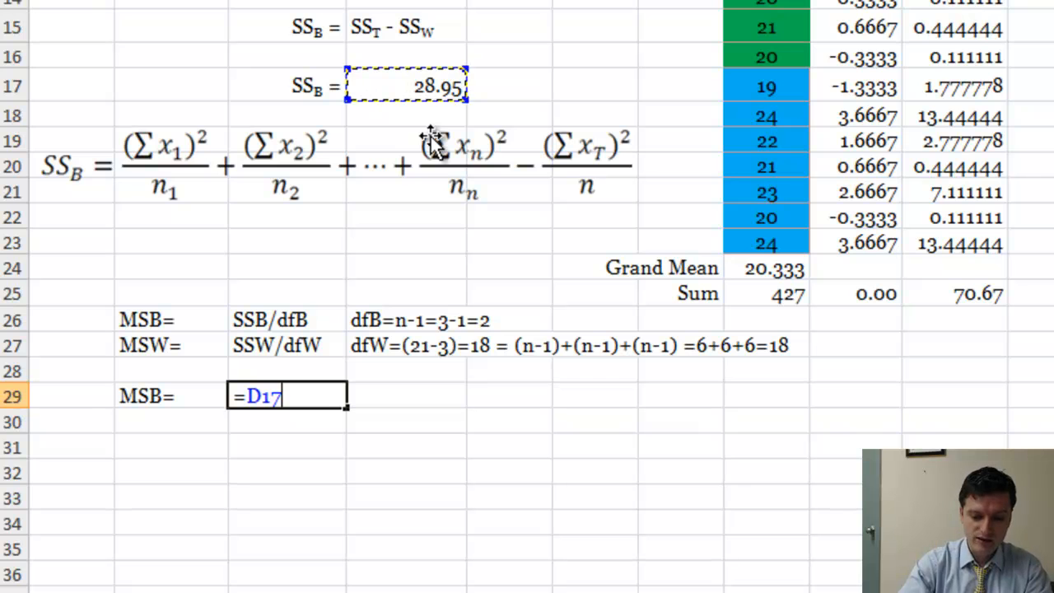
pyautogui.write('/2')
pyautogui.press('Return')
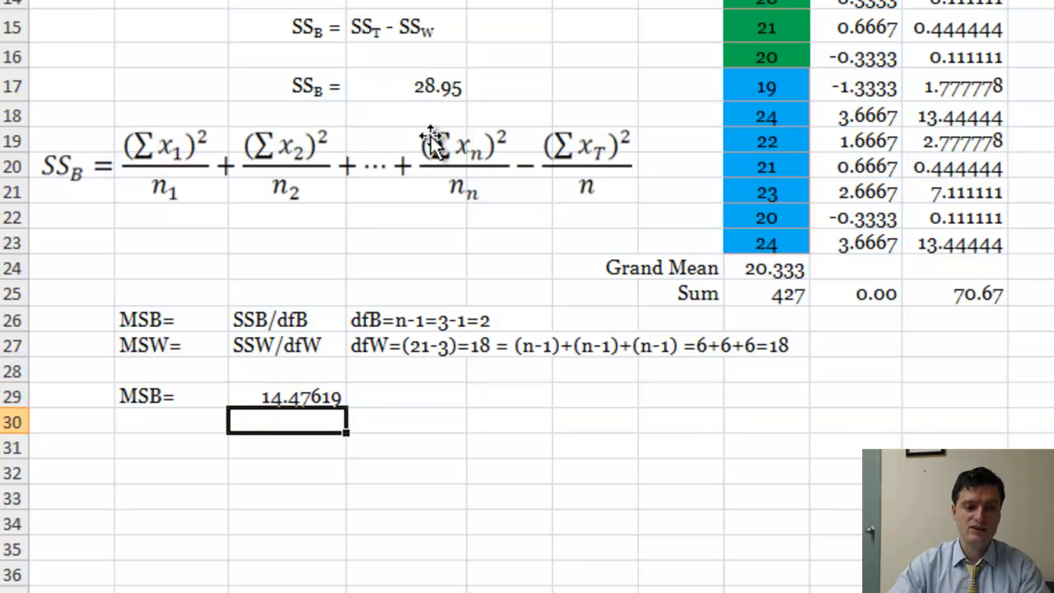
# Enter the label MSW= in B30 beneath the MSB label
pyautogui.click(163, 421)
pyautogui.write('MS')
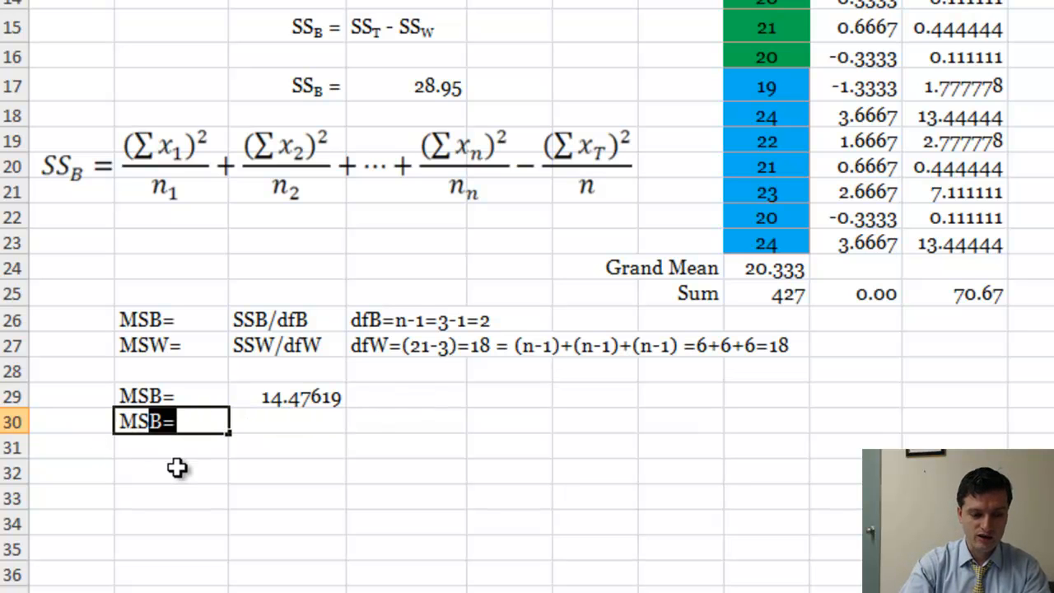
pyautogui.write('W=')
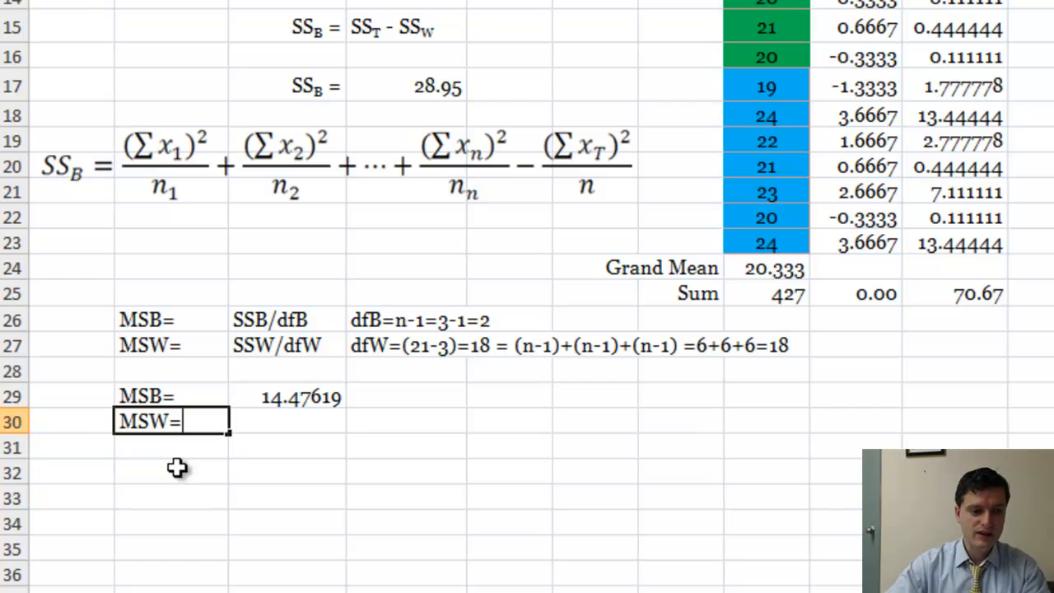
# Calculate MSW in C30 by dividing SSW by 18 with ='ANOVA WITHIN'!J15/18
pyautogui.click(301, 424)
pyautogui.write('=')
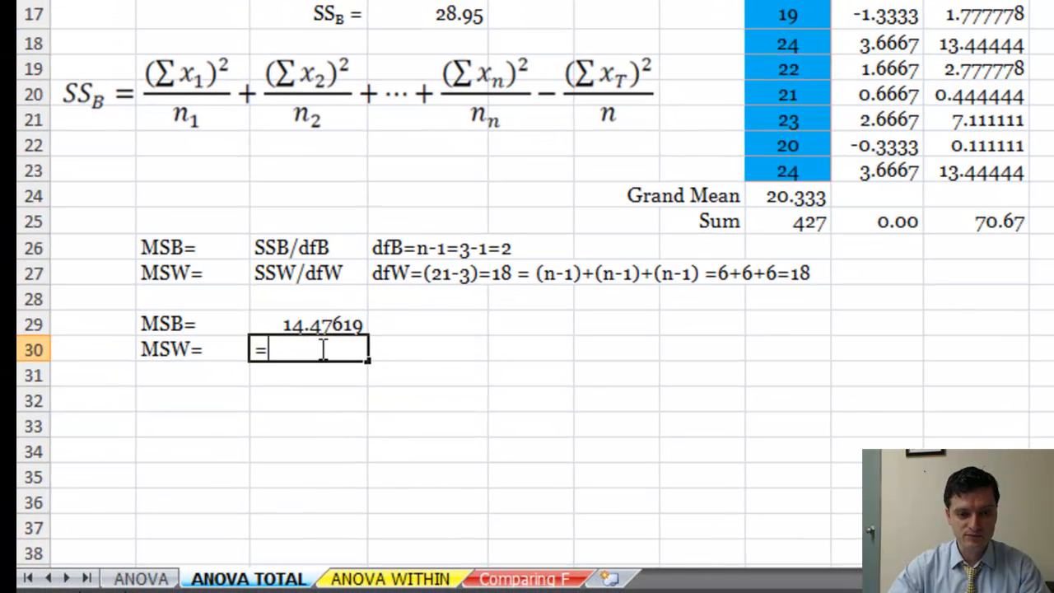
pyautogui.click(410, 581)
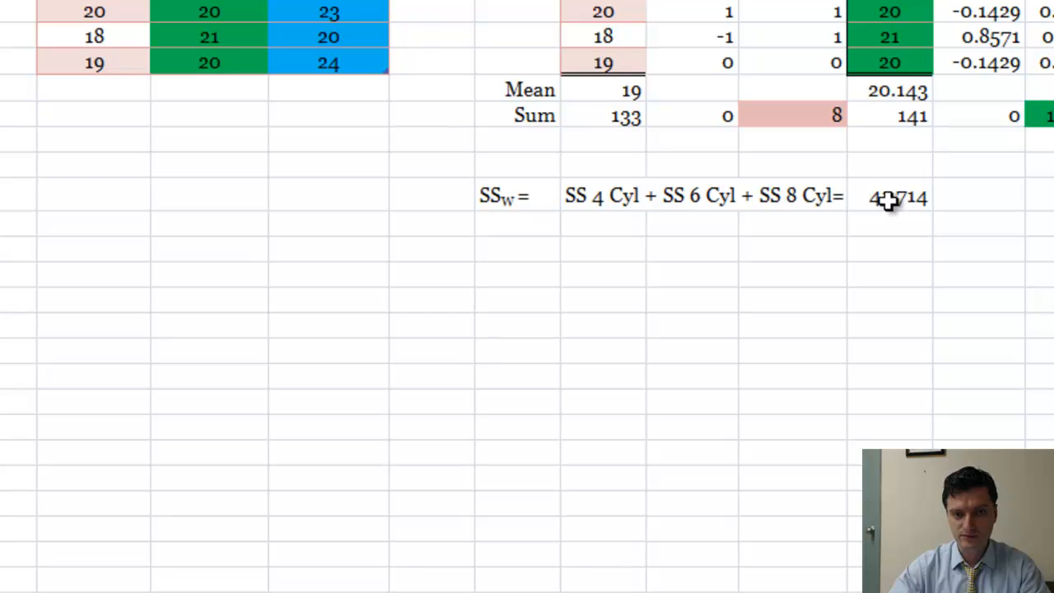
pyautogui.click(890, 198)
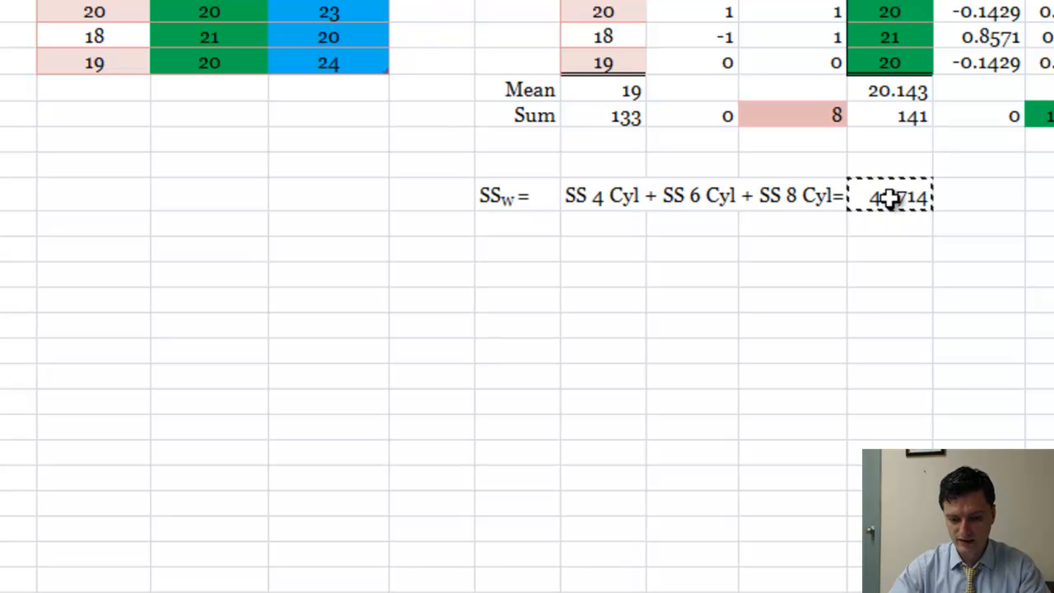
pyautogui.write('/')
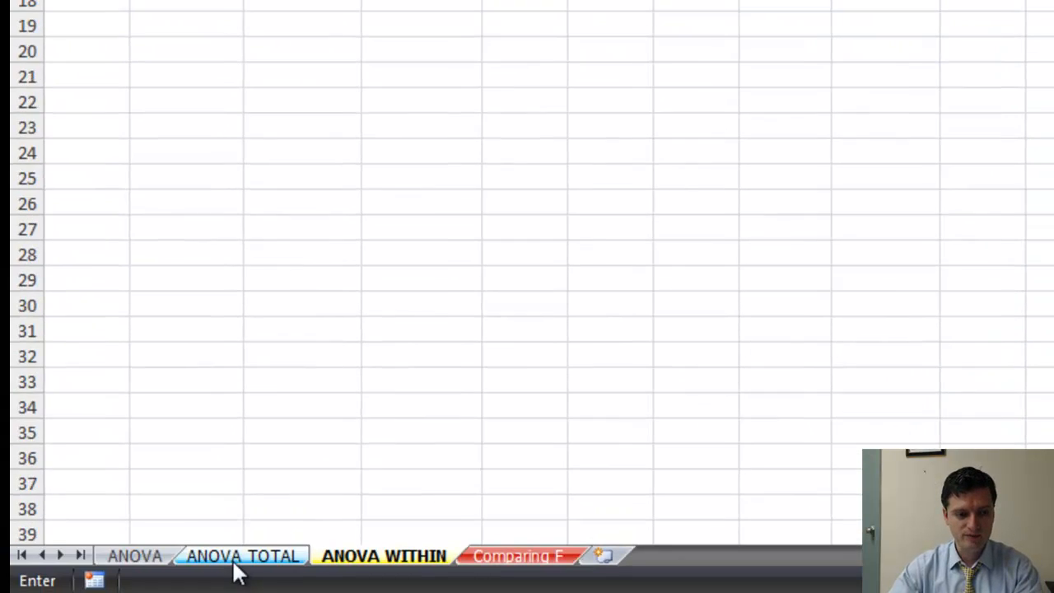
pyautogui.click(235, 556)
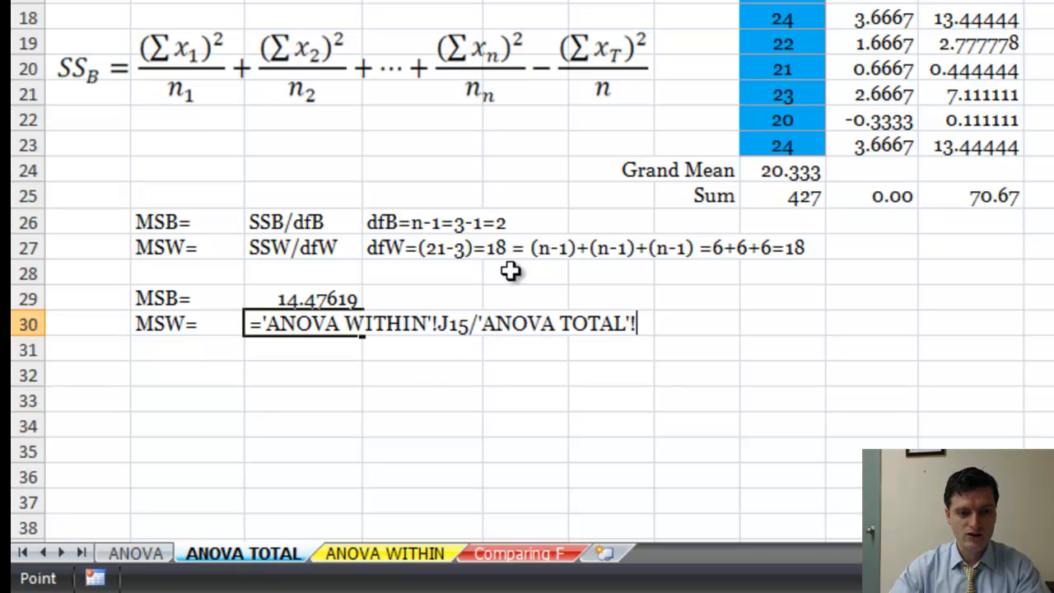
pyautogui.press('BackSpace')
pyautogui.press('BackSpace')
pyautogui.press('BackSpace')
pyautogui.press('BackSpace')
pyautogui.press('BackSpace')
pyautogui.press('BackSpace')
pyautogui.press('BackSpace')
pyautogui.press('BackSpace')
pyautogui.press('BackSpace')
pyautogui.press('BackSpace')
pyautogui.press('BackSpace')
pyautogui.press('BackSpace')
pyautogui.press('BackSpace')
pyautogui.press('BackSpace')
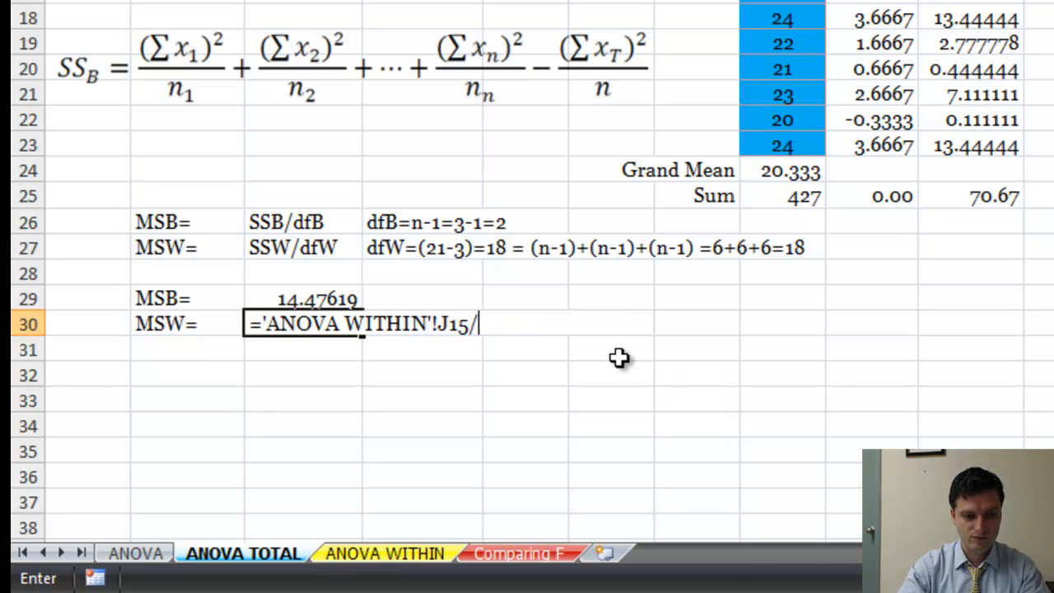
pyautogui.write('1')
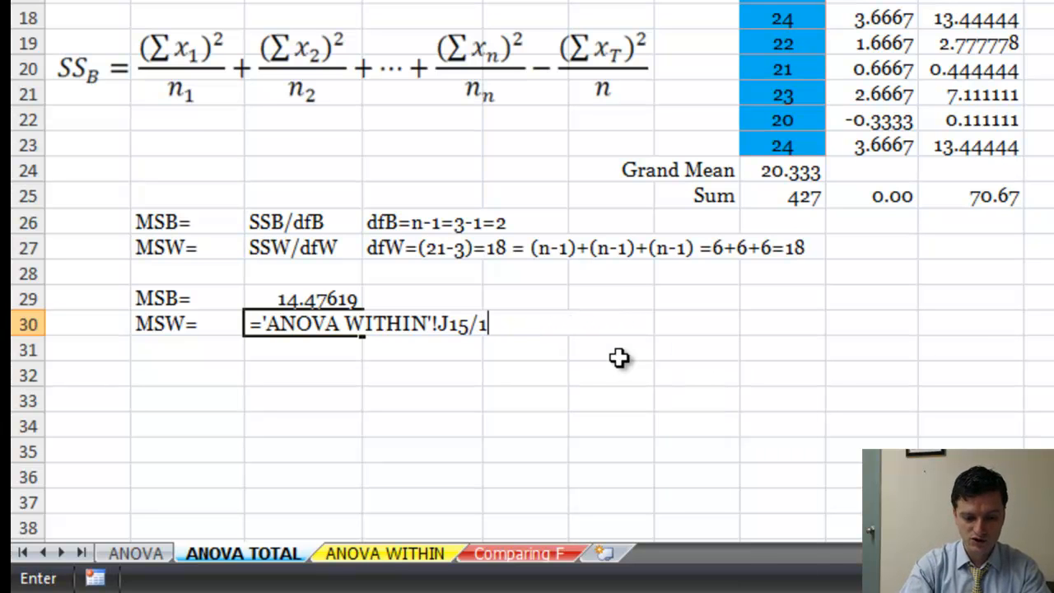
pyautogui.write('8')
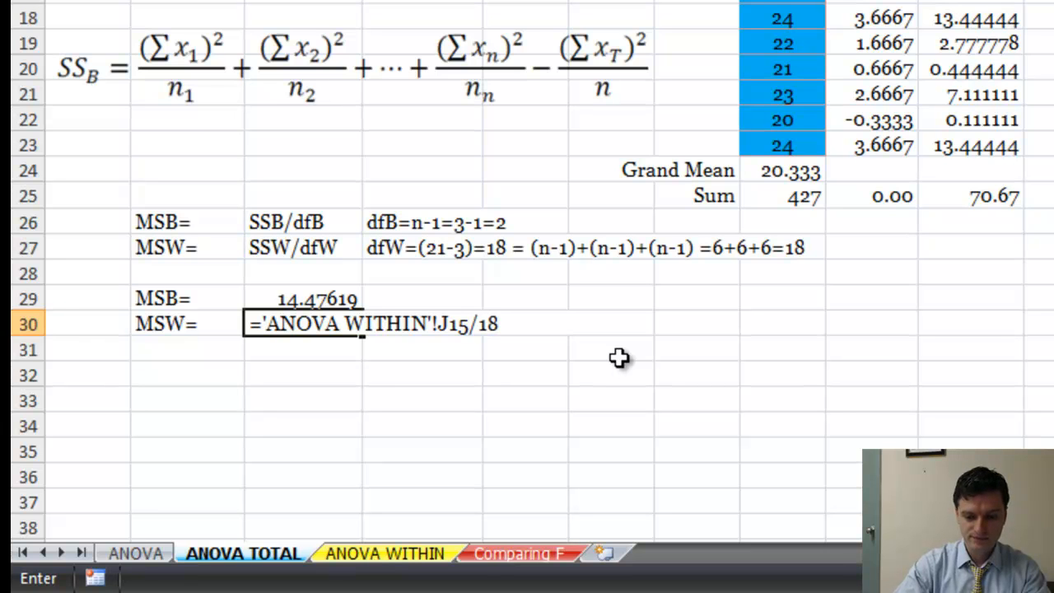
pyautogui.press('Return')
pyautogui.click(307, 323)
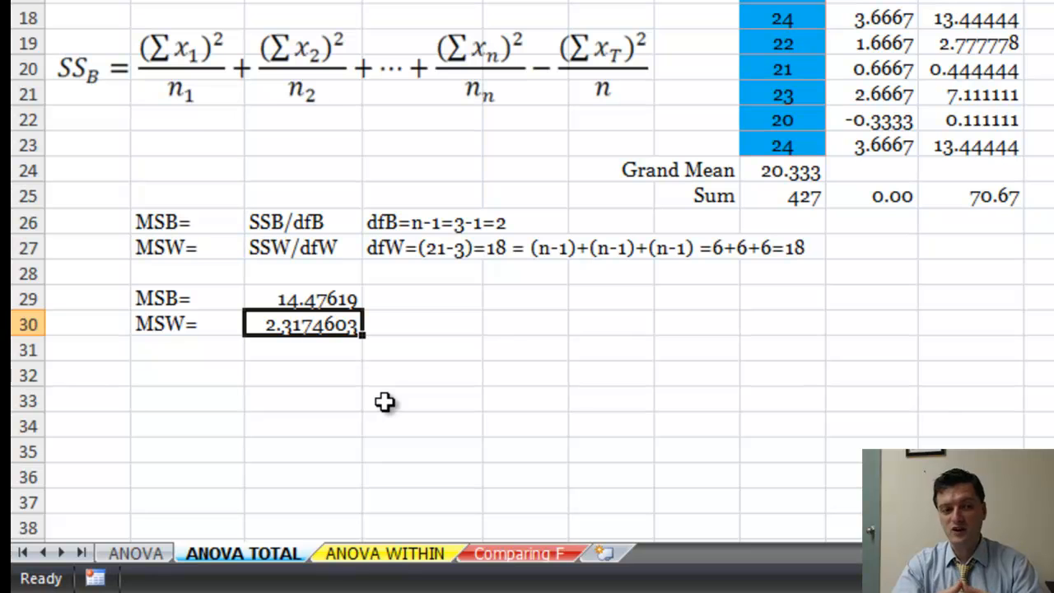
# Enter the F ratio label F=MSB/MSW in B33 below the mean squares
pyautogui.click(198, 397)
pyautogui.write('F=MSB/MS')
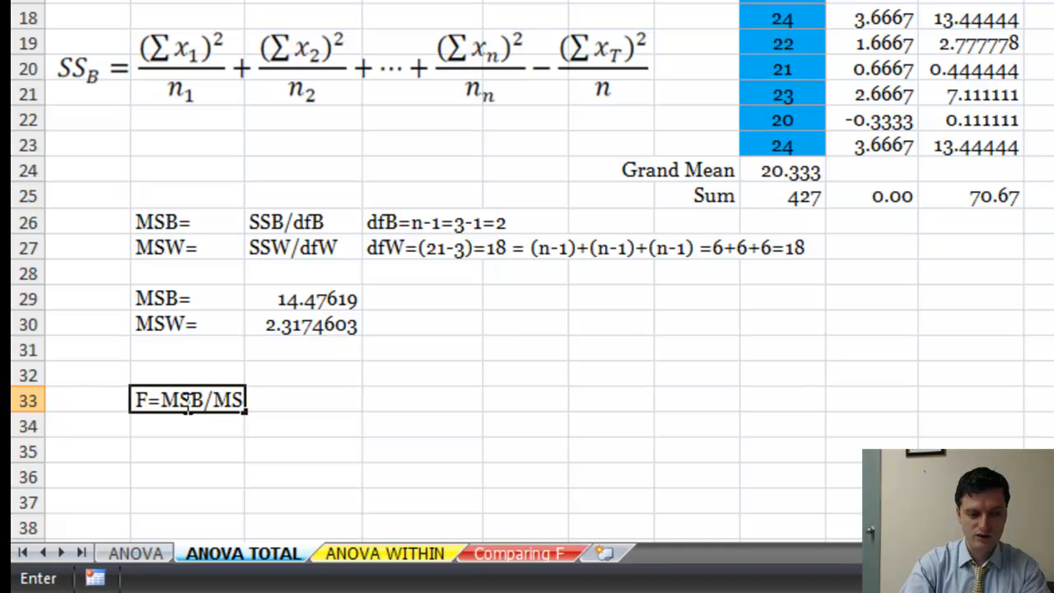
pyautogui.write('W')
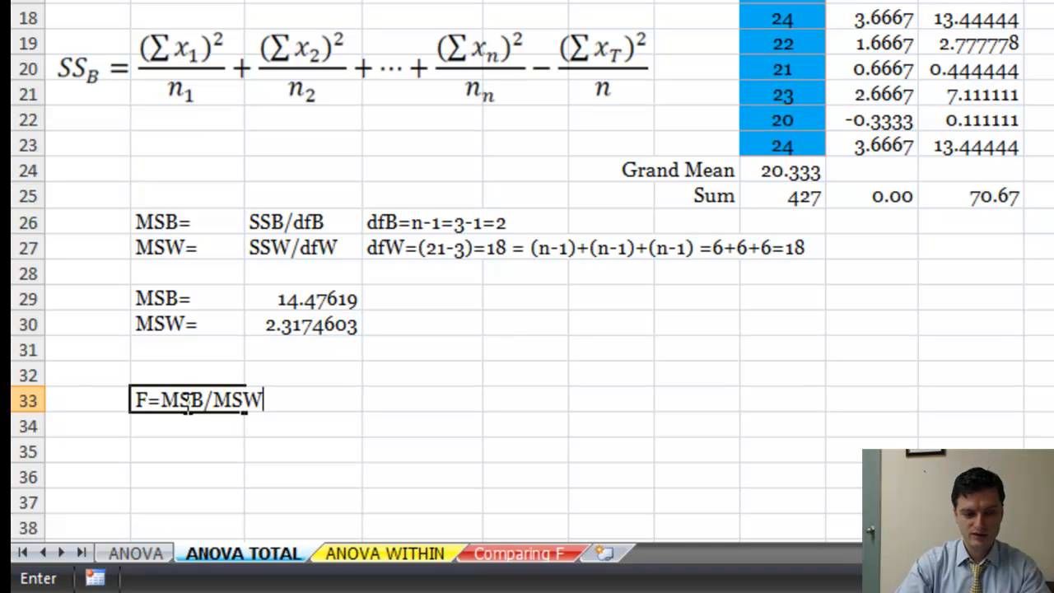
pyautogui.press('Return')
# Calculate the F statistic in B34 by dividing MSB by MSW with =C29/C30
pyautogui.write('=')
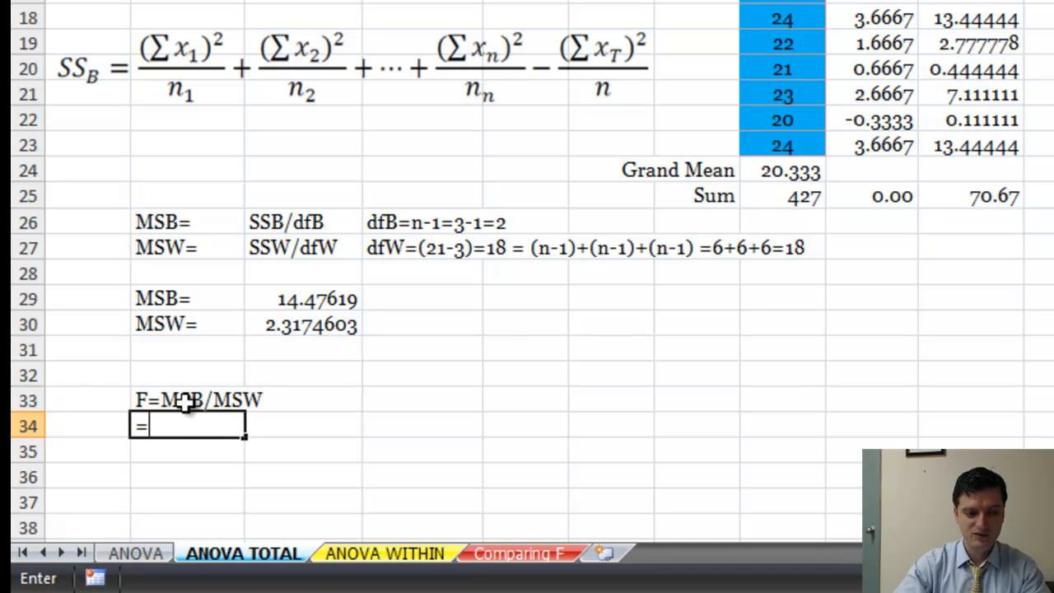
pyautogui.click(297, 303)
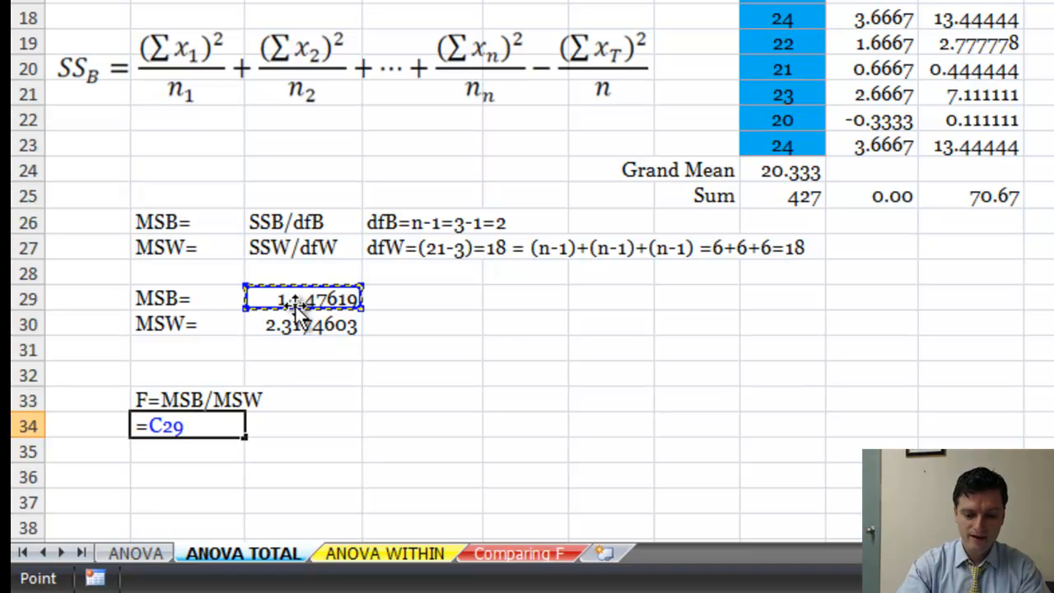
pyautogui.write('/')
pyautogui.click(297, 326)
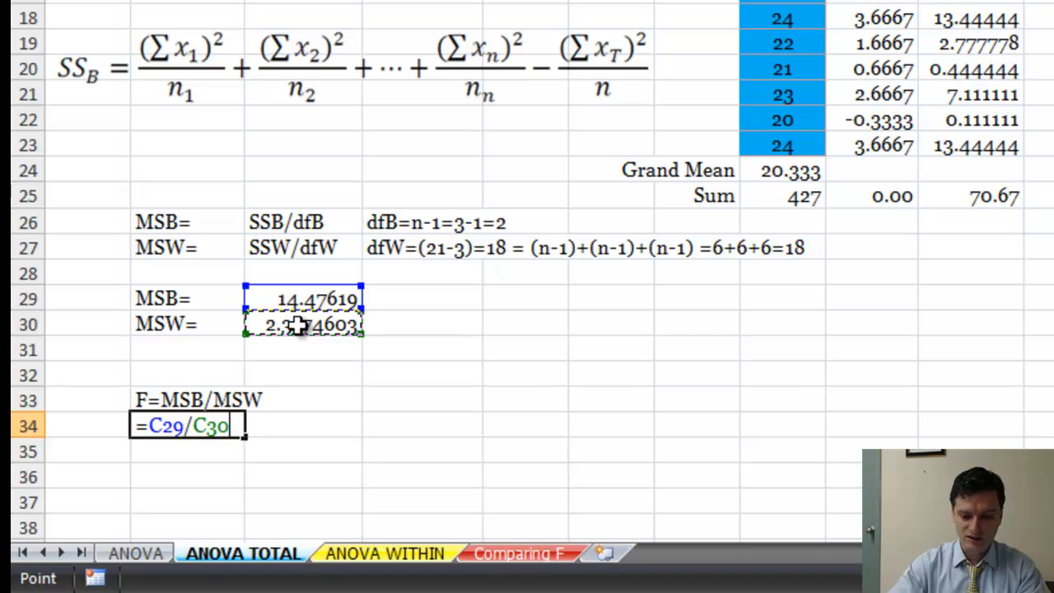
pyautogui.press('Return')
pyautogui.click(199, 425)
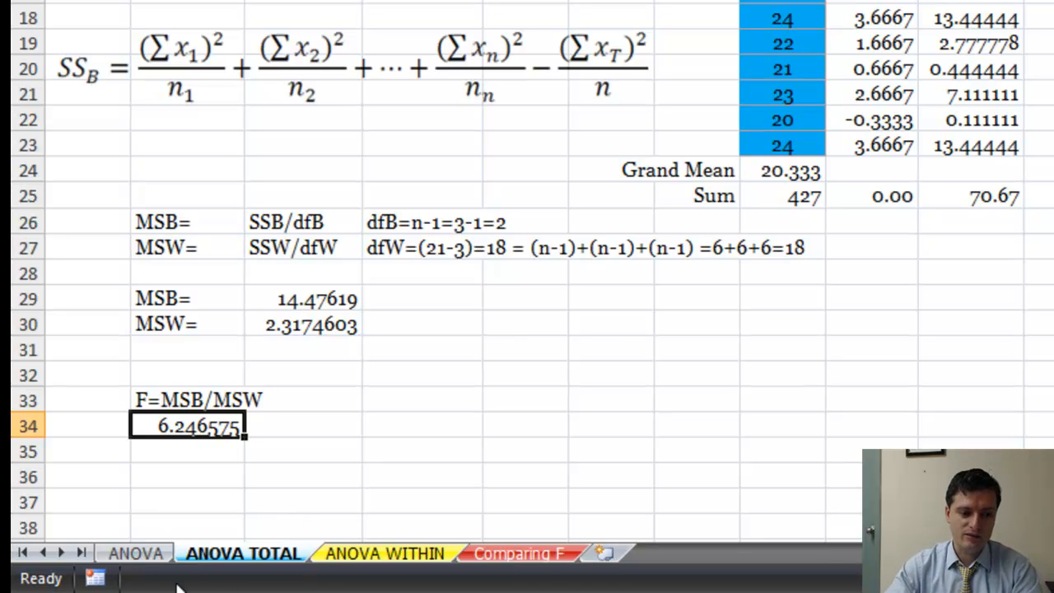
# On the ANOVA sheet, enter the significance level α= .05 in G7 below the hypotheses, inserting the Greek small letter alpha as a symbol
pyautogui.click(137, 556)
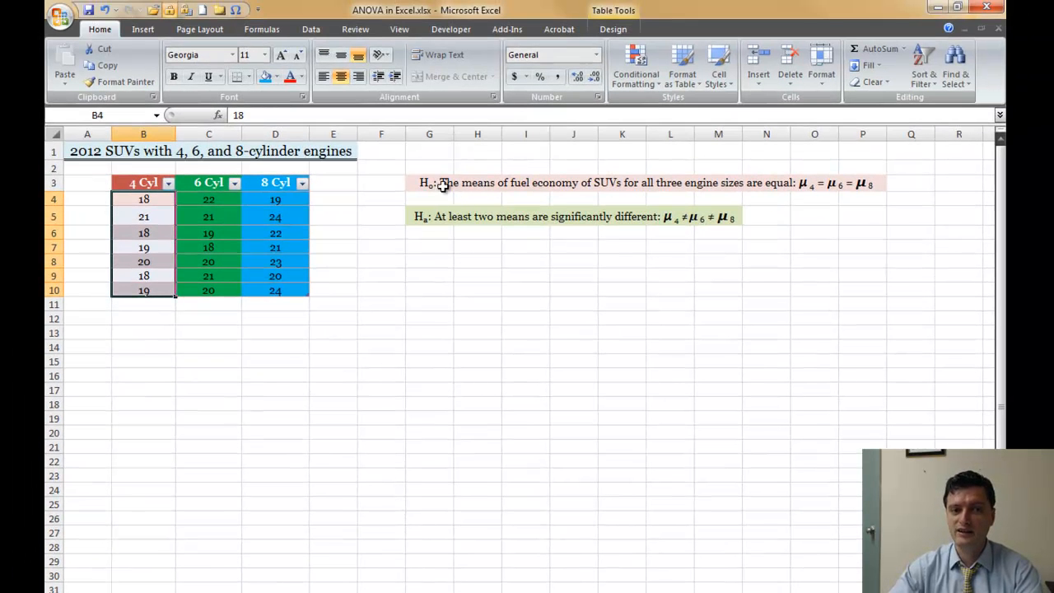
pyautogui.click(432, 248)
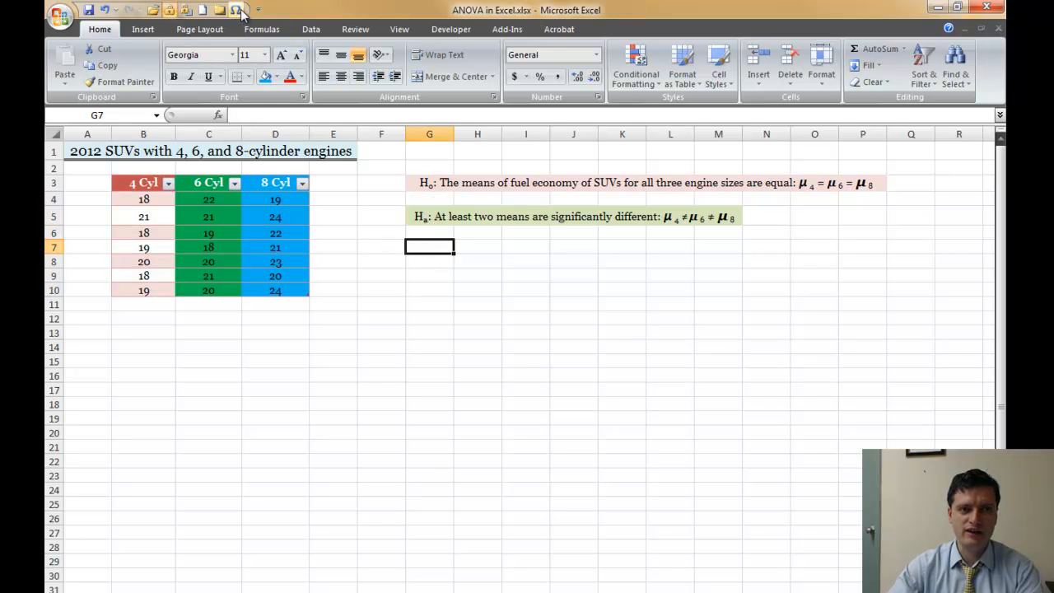
pyautogui.click(237, 11)
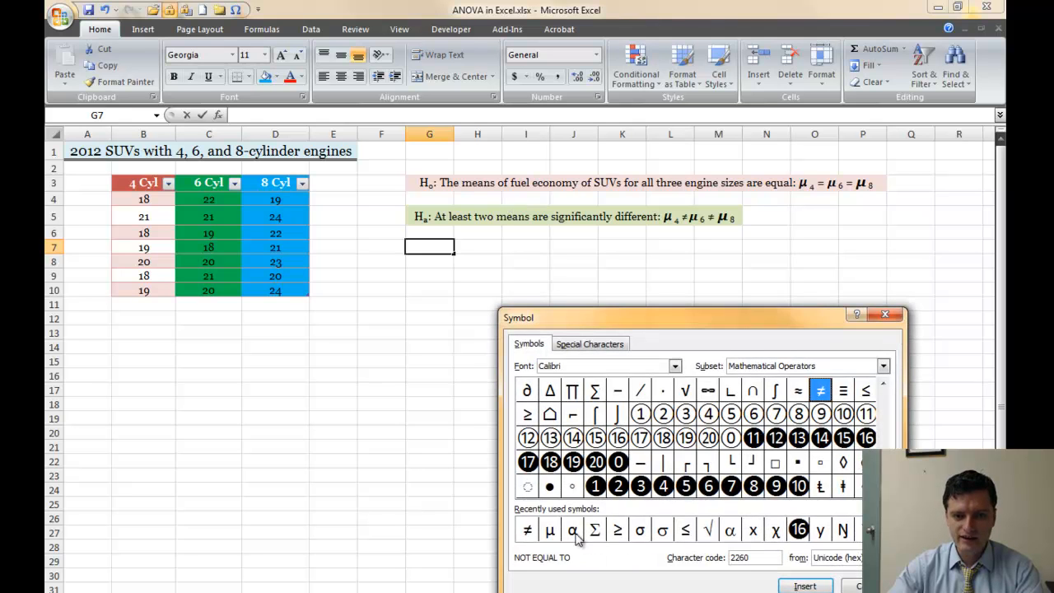
pyautogui.click(573, 529)
pyautogui.click(805, 585)
pyautogui.click(859, 586)
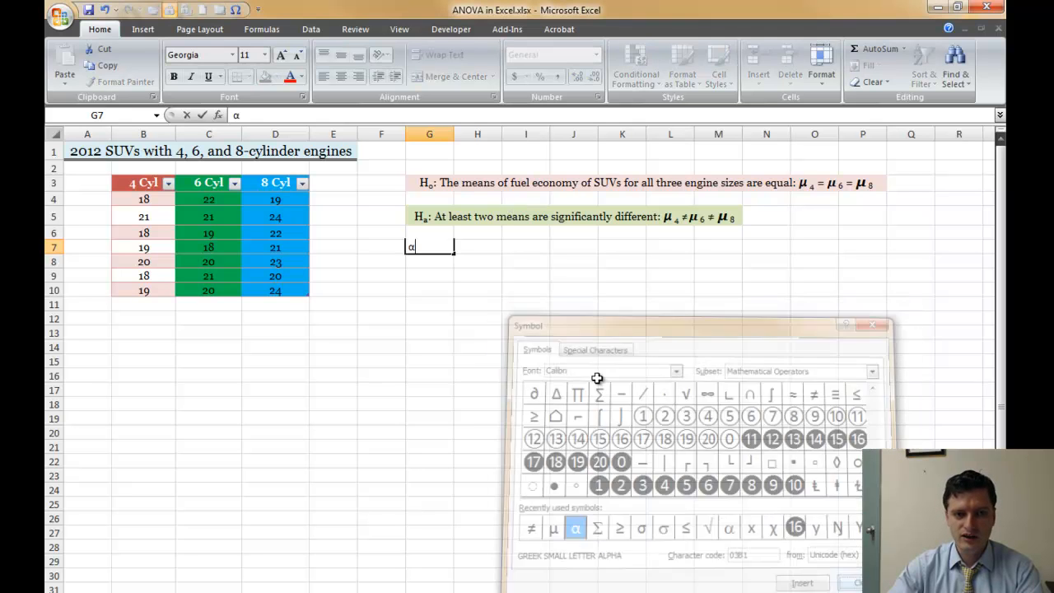
pyautogui.write('= .0')
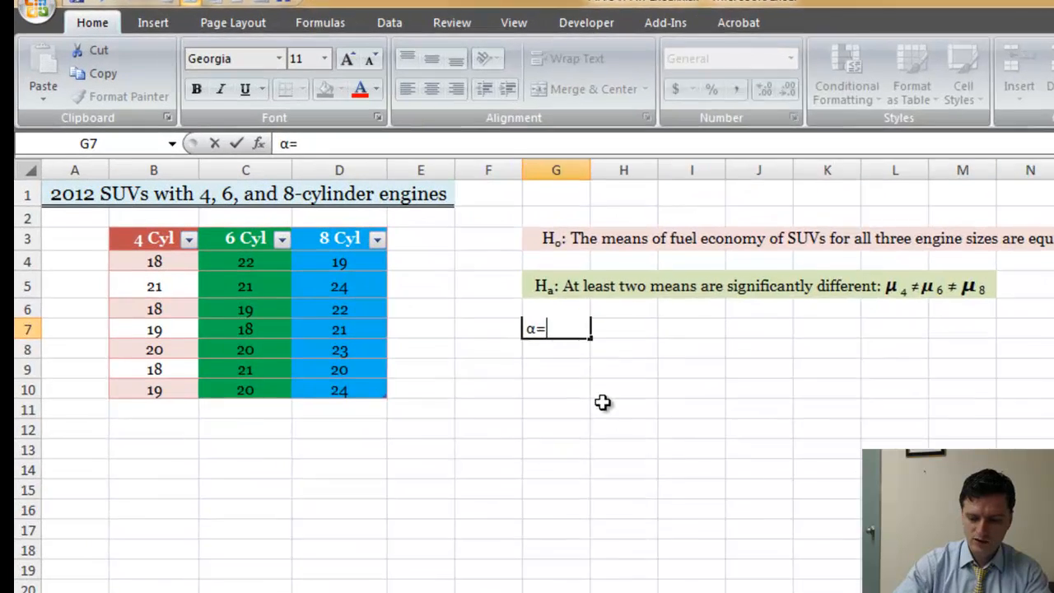
pyautogui.write('5')
pyautogui.press('Return')
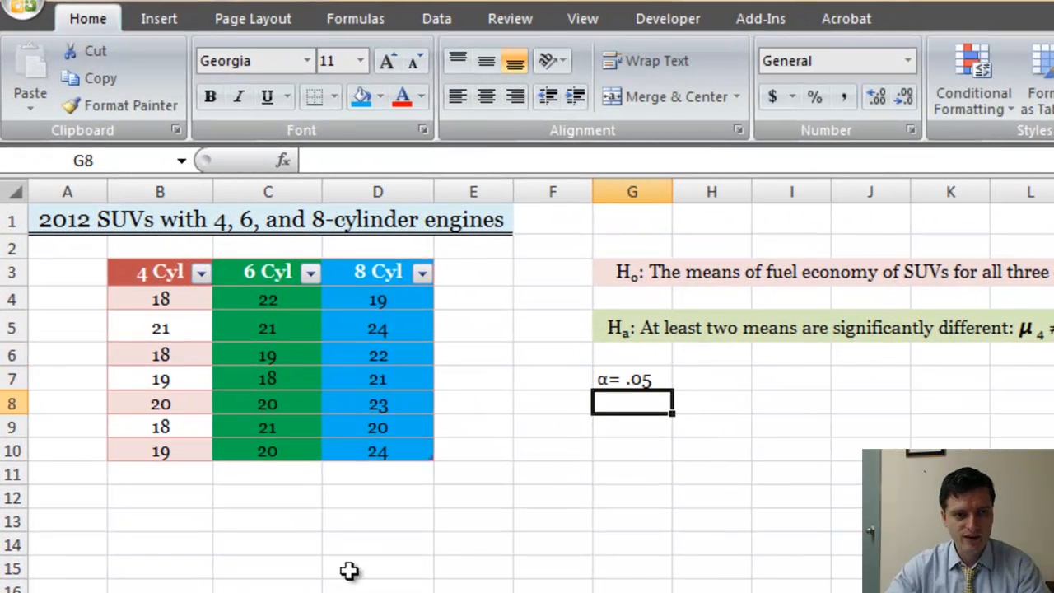
# Select the empty cell B14 below the data and start the Anova: Single Factor tool from the Data Analysis tools
pyautogui.click(137, 543)
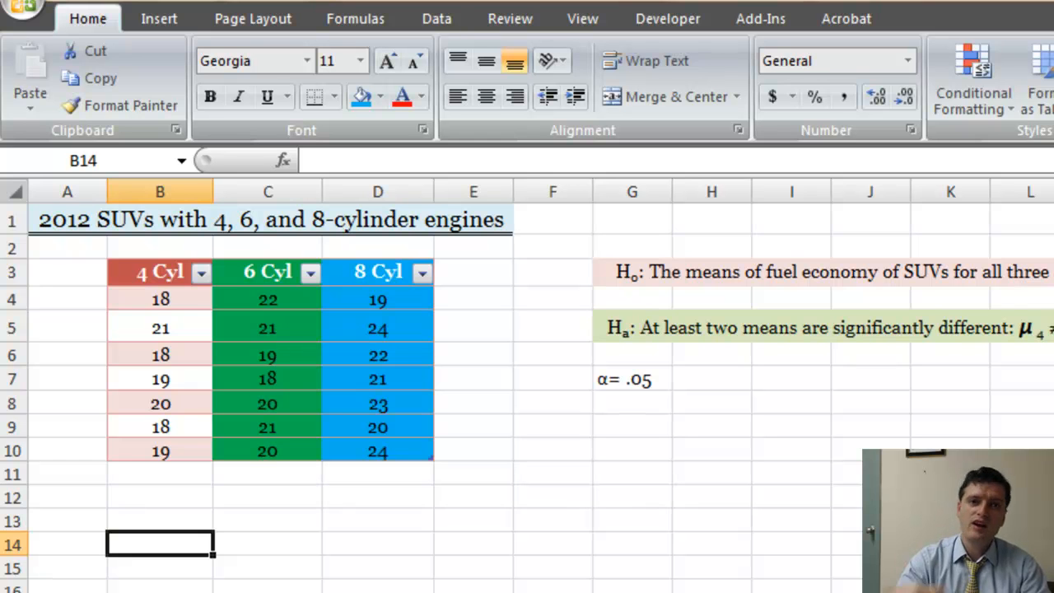
pyautogui.click(435, 15)
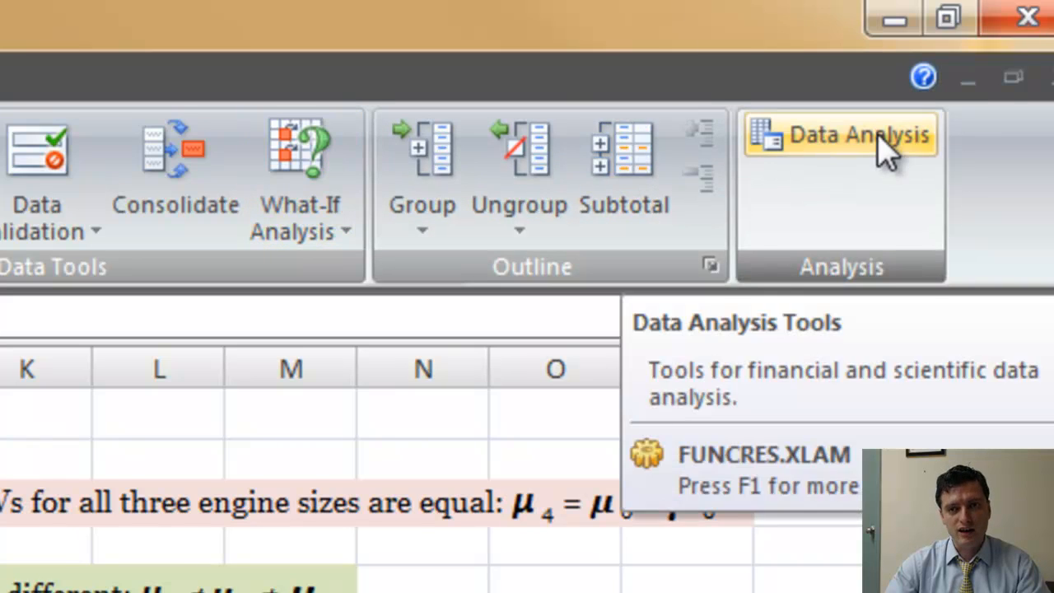
pyautogui.click(885, 148)
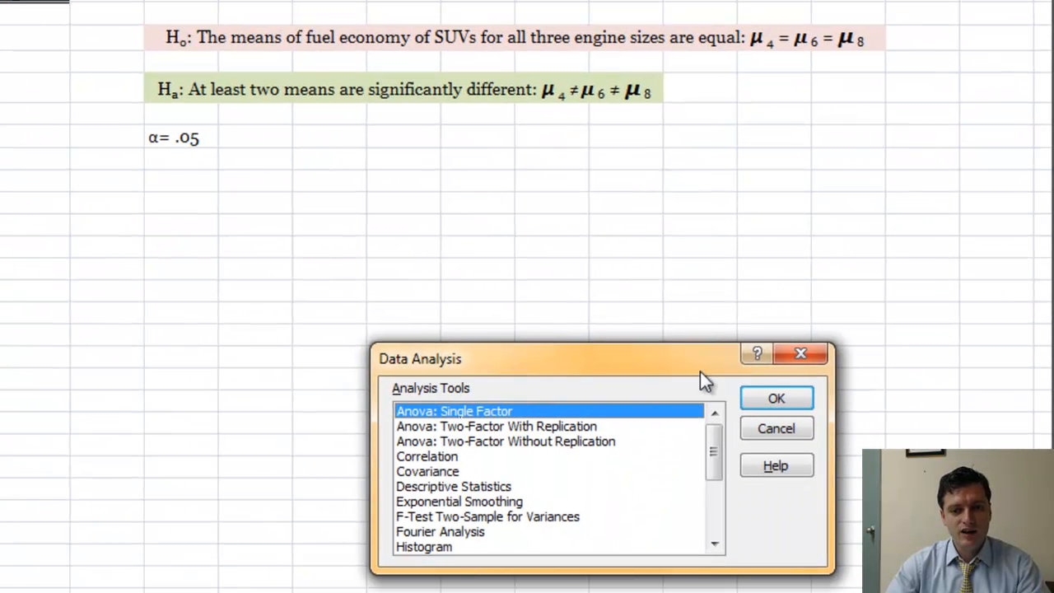
pyautogui.moveTo(700, 370); pyautogui.dragTo(403, 240)
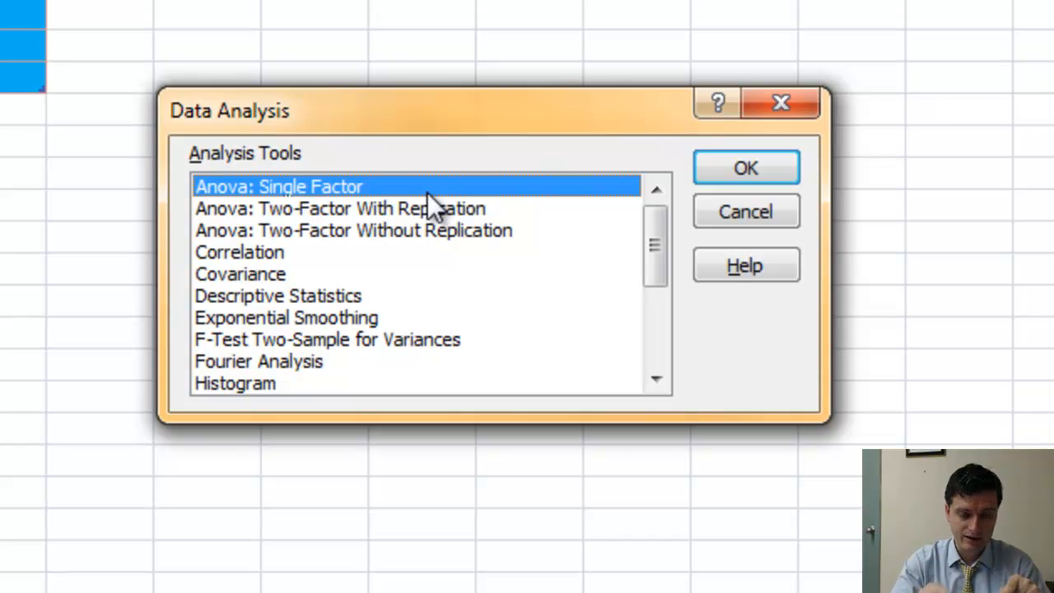
pyautogui.click(775, 162)
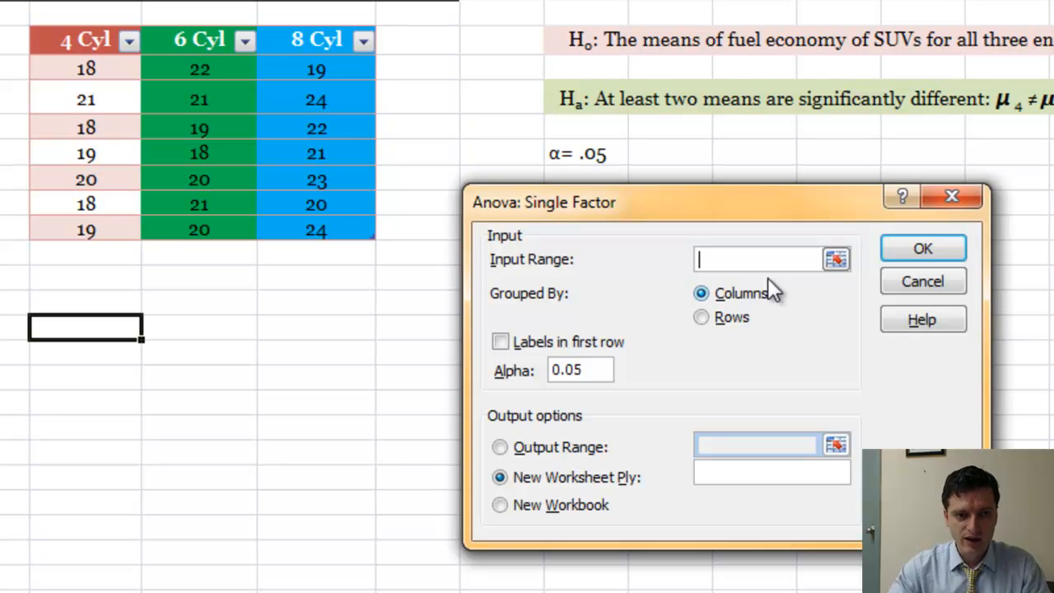
# Run the single-factor ANOVA on $B$3:$D$10 grouped by columns, with labels in the first row and output starting at $B$14
pyautogui.moveTo(72, 39); pyautogui.dragTo(308, 219)
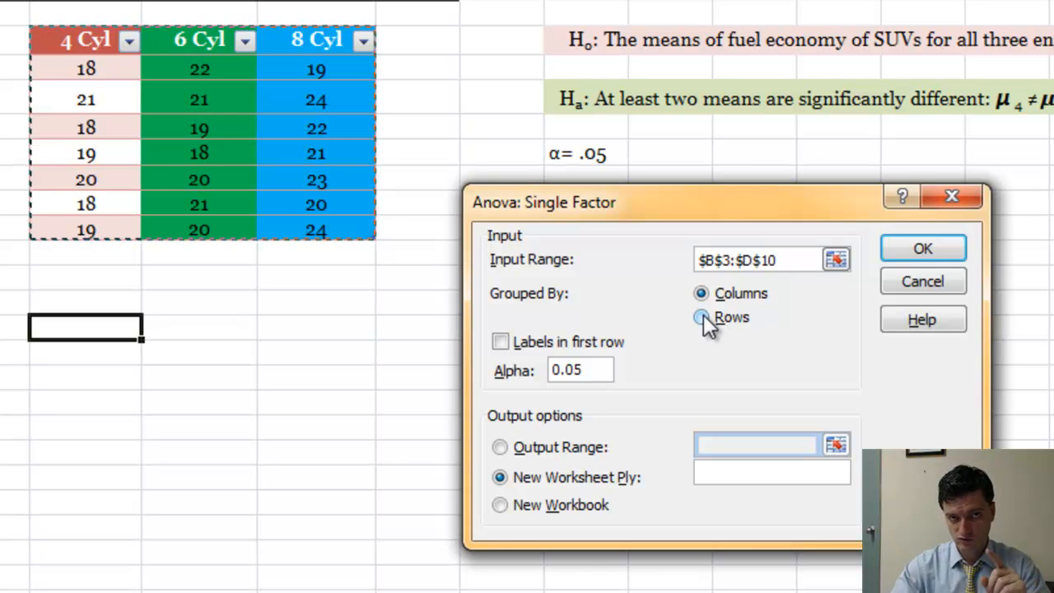
pyautogui.click(503, 343)
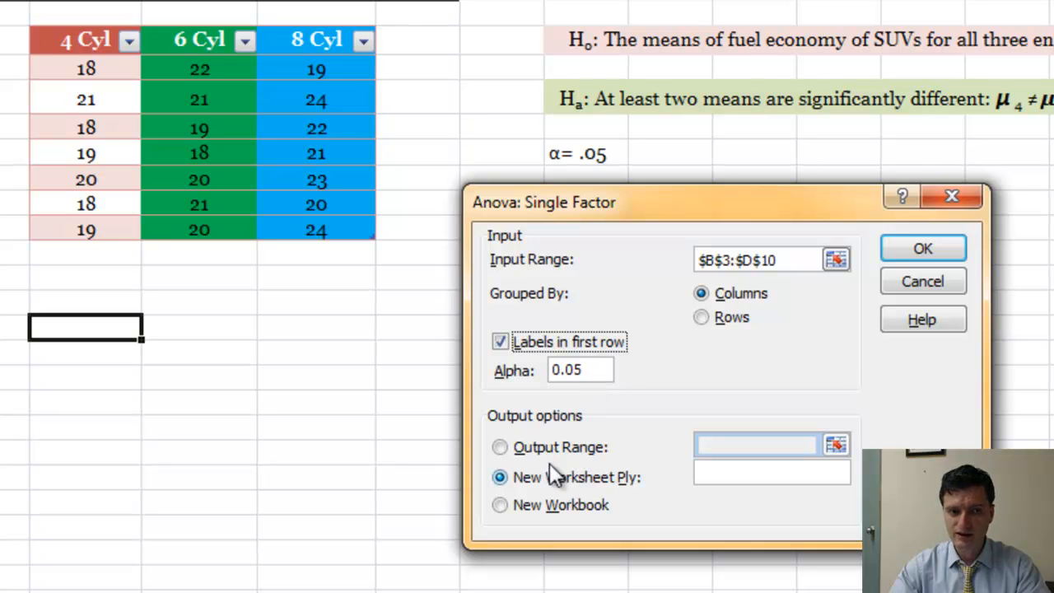
pyautogui.click(500, 448)
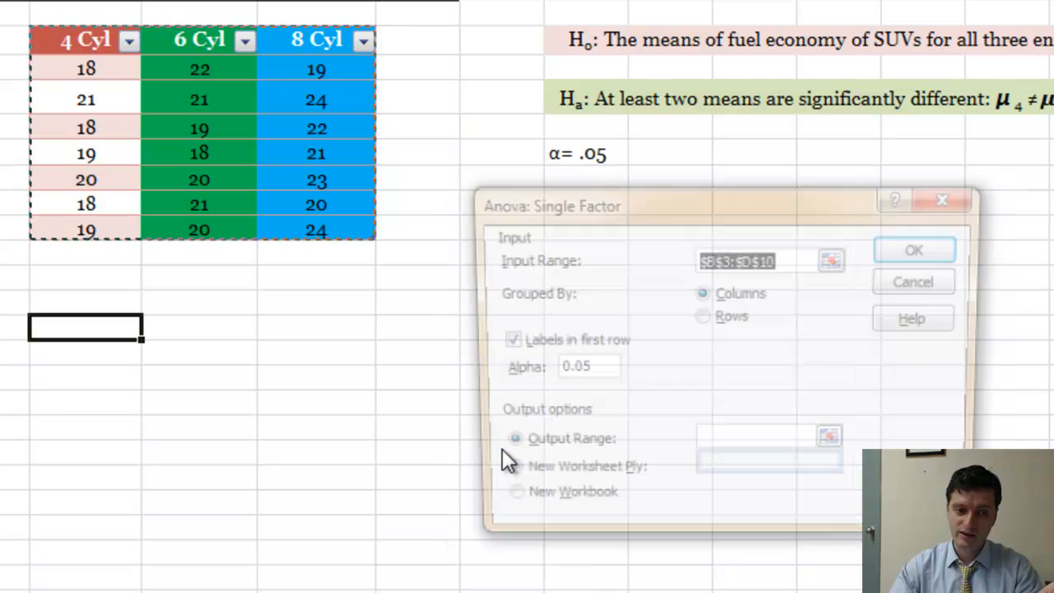
pyautogui.click(762, 448)
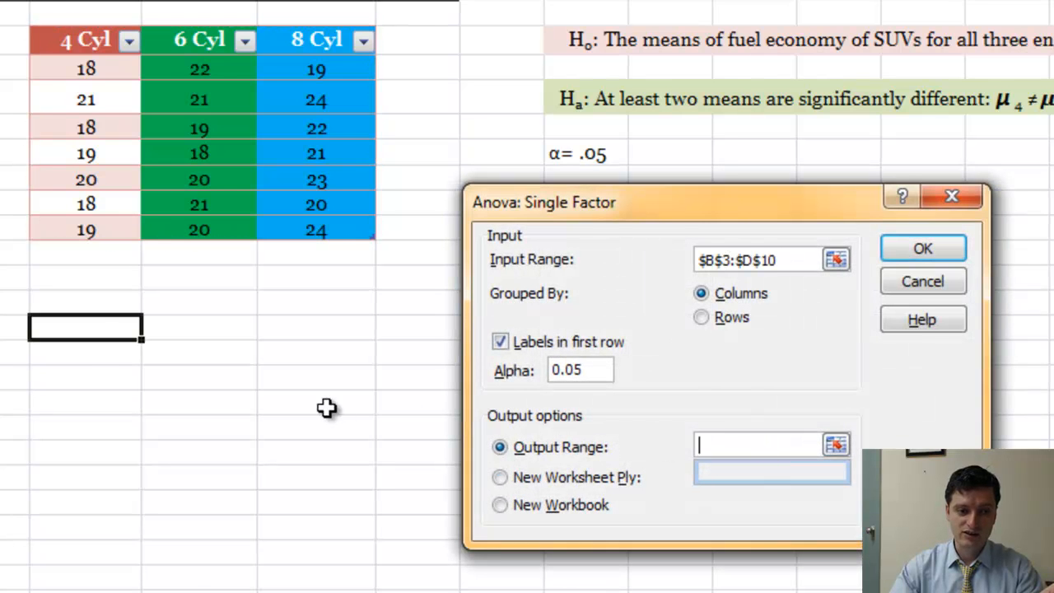
pyautogui.click(97, 331)
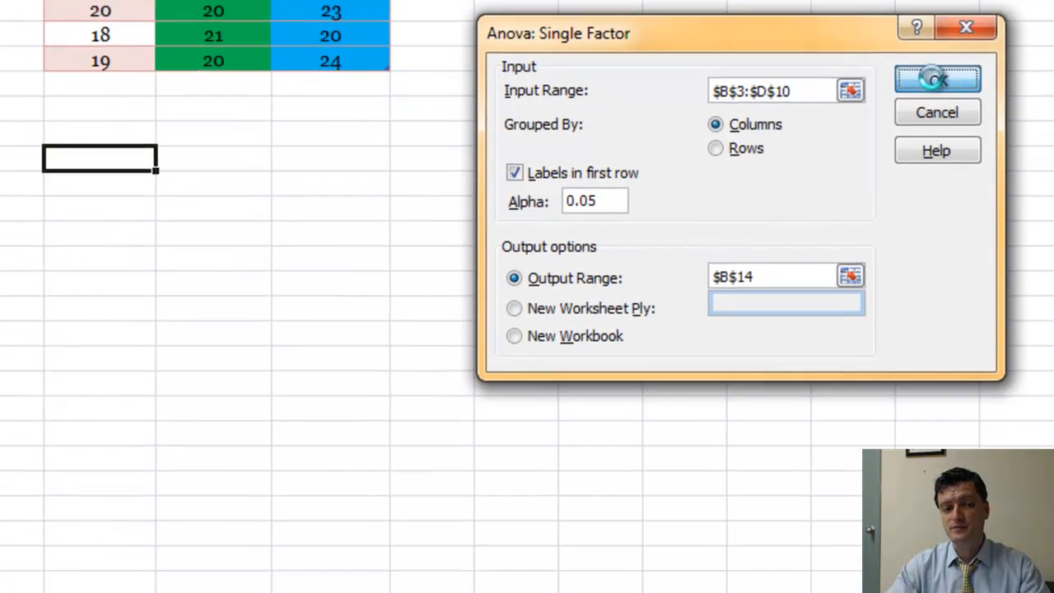
pyautogui.click(923, 251)
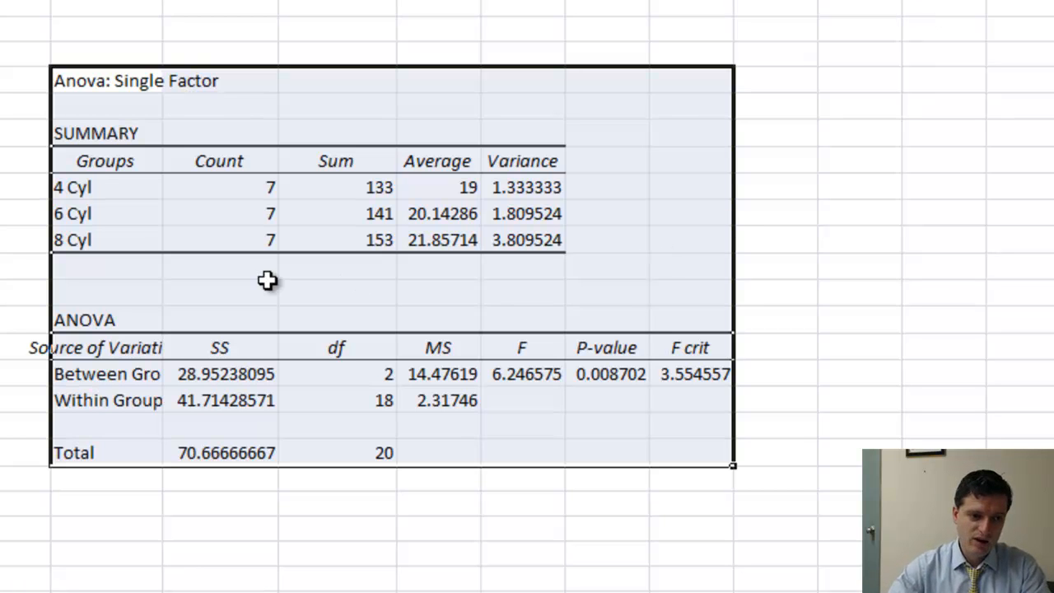
# Examine the average and variance of each cylinder group in the SUMMARY table
pyautogui.click(156, 134)
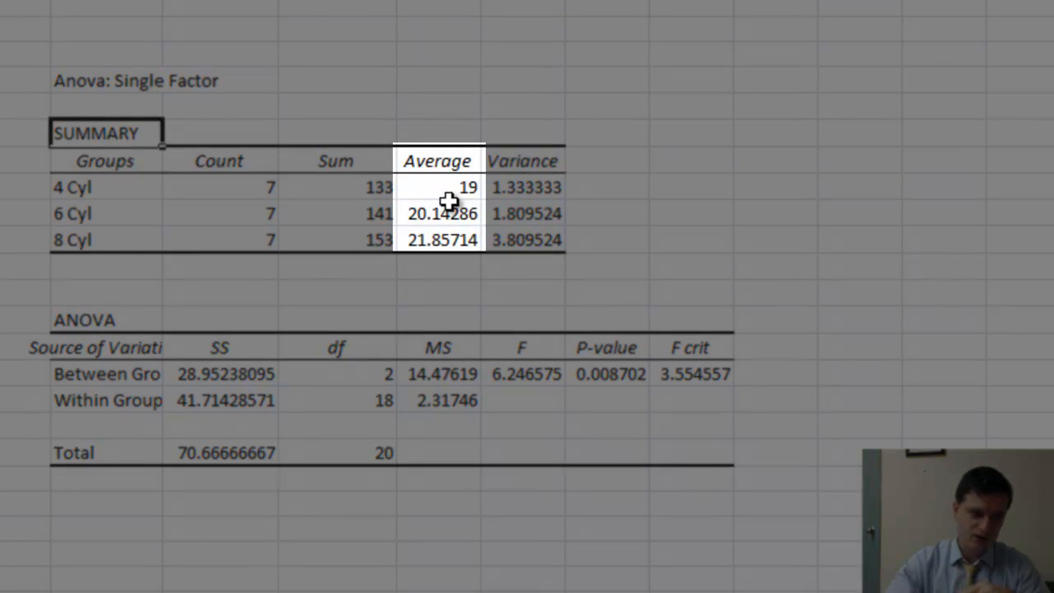
pyautogui.click(445, 194)
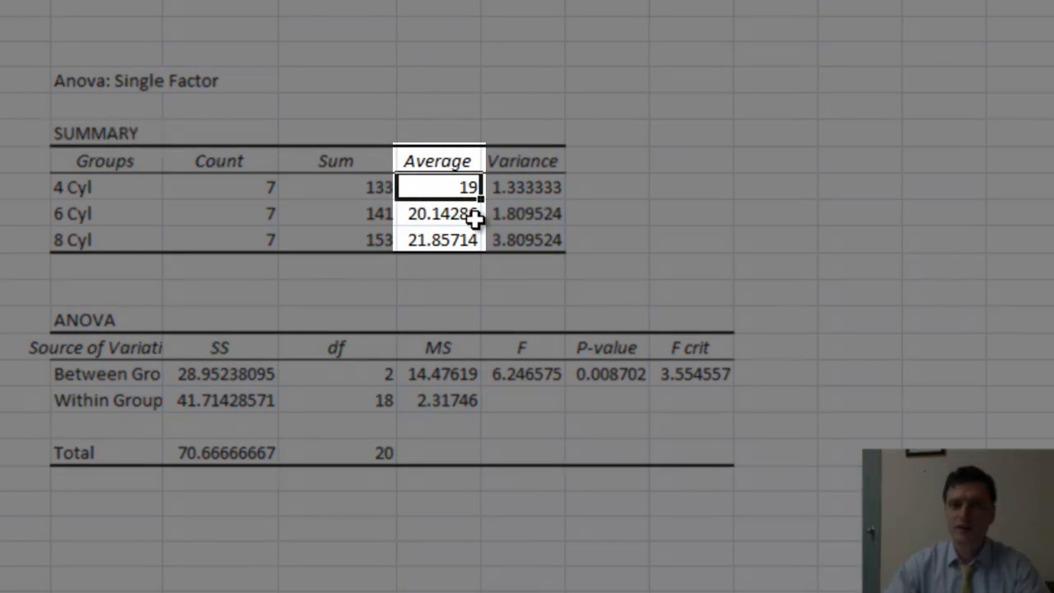
pyautogui.click(468, 218)
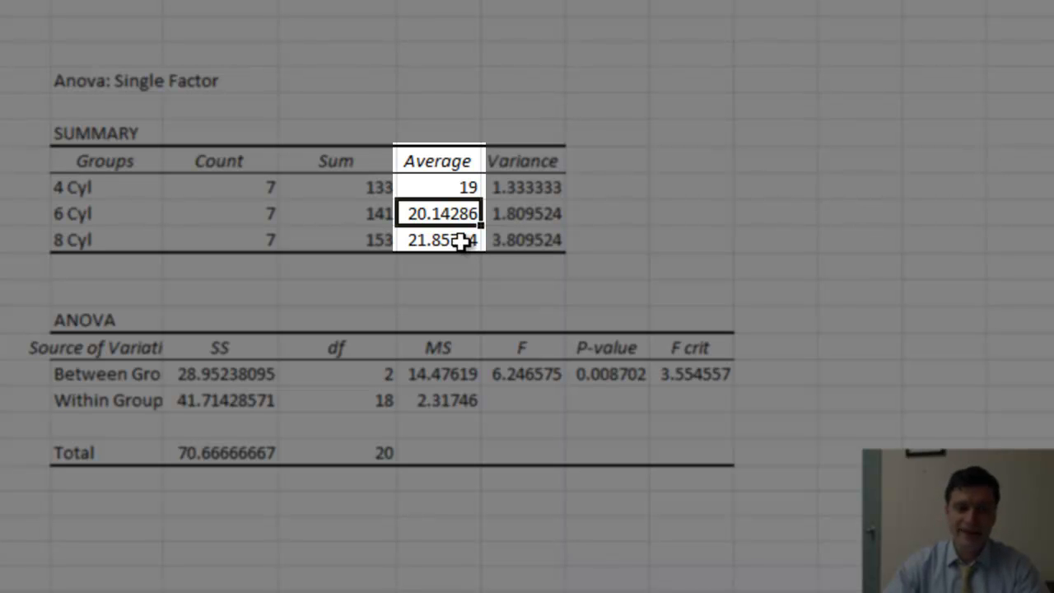
pyautogui.click(461, 239)
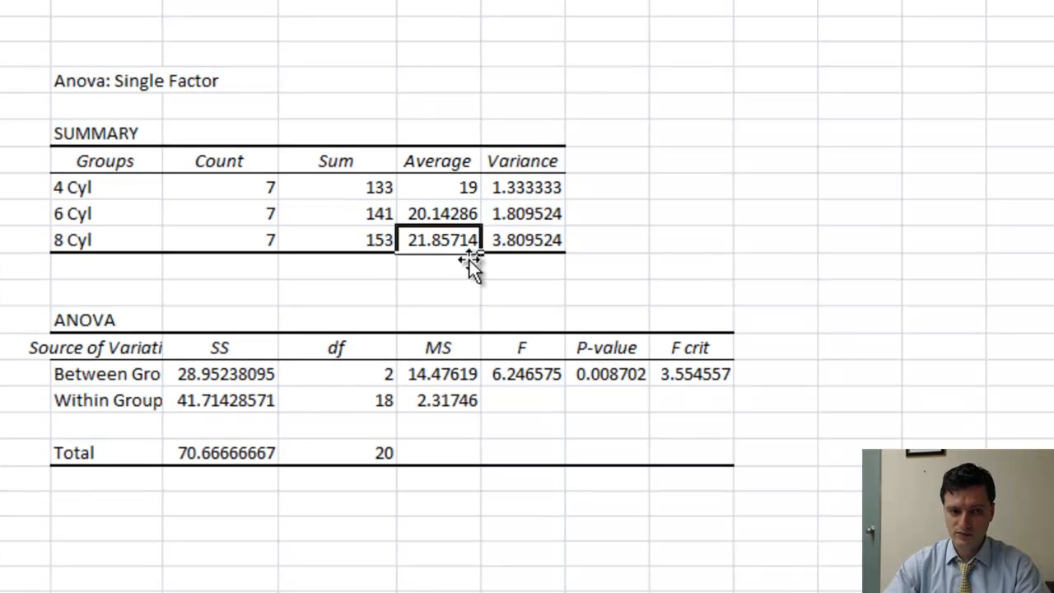
pyautogui.moveTo(515, 188); pyautogui.dragTo(520, 237)
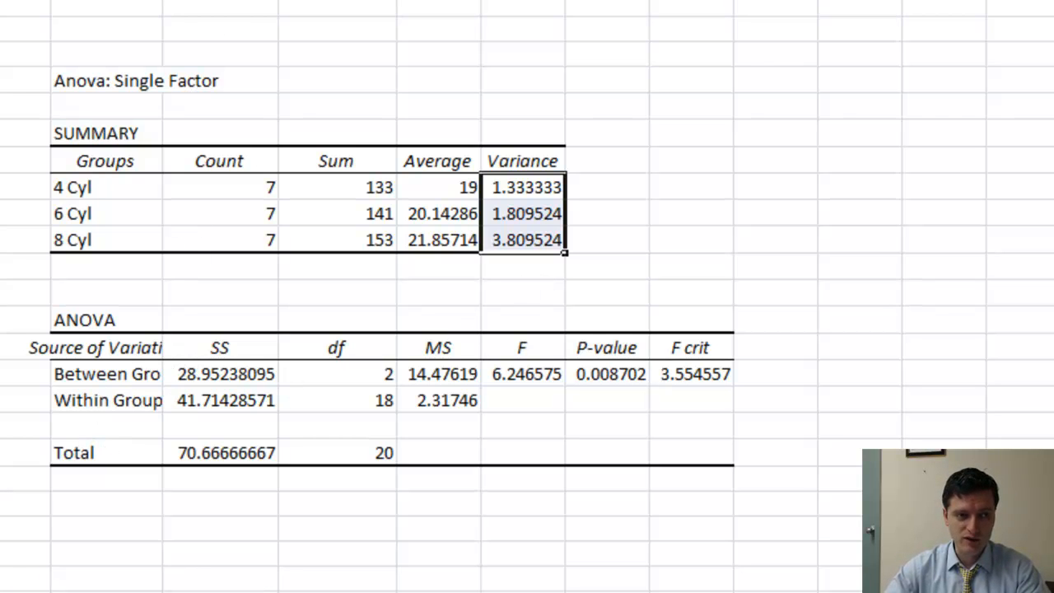
# Widen column B to fit the source-of-variation labels and add a compact comment reading Model (Factor) to the Between Groups cell
pyautogui.moveTo(163, 0); pyautogui.dragTo(219, 0)
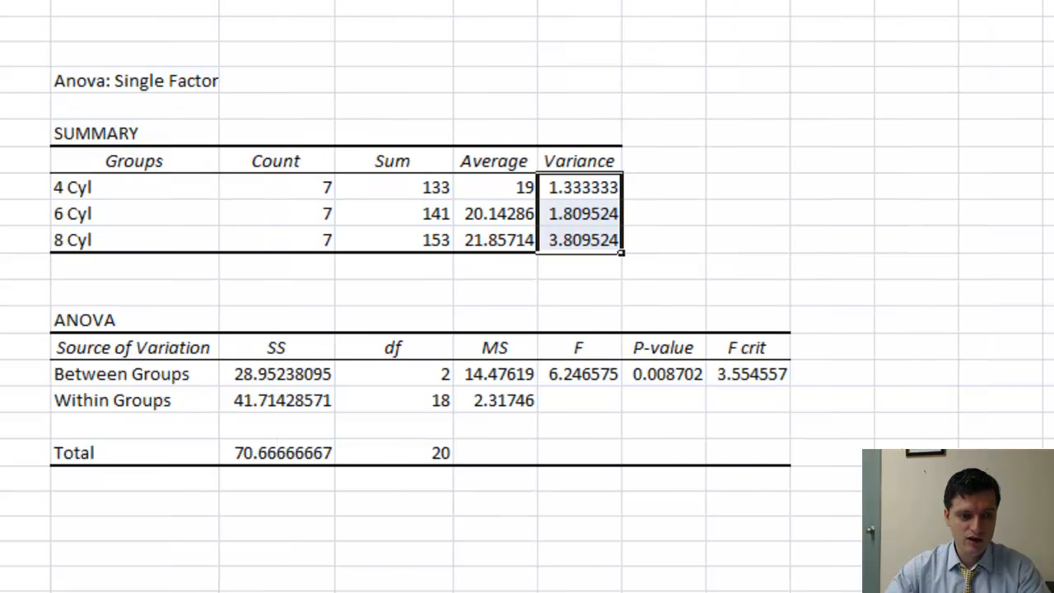
pyautogui.click(134, 383)
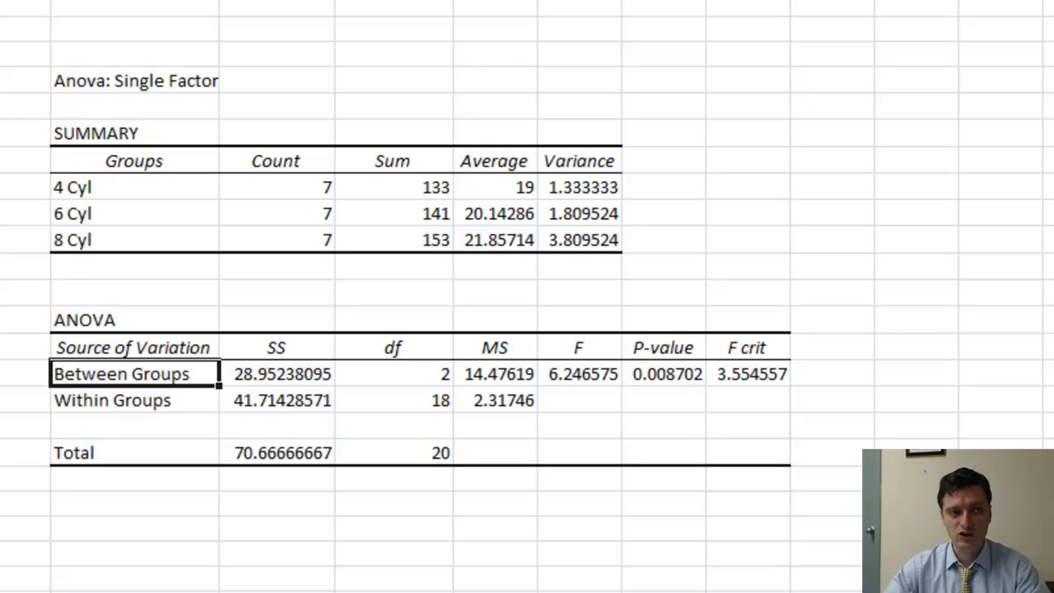
pyautogui.hotkey('shift', 'F2')
pyautogui.write('M')
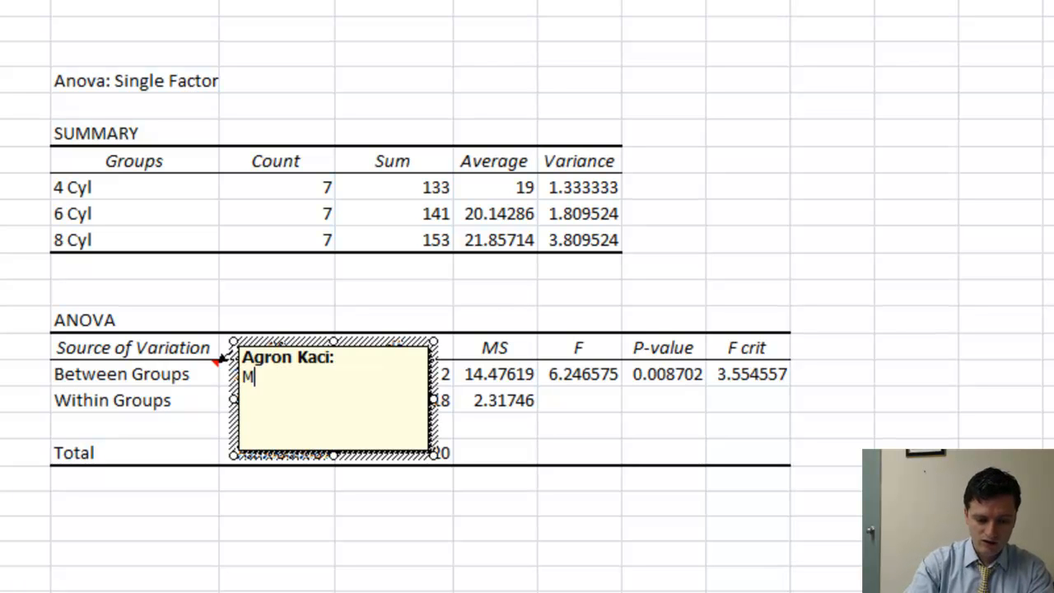
pyautogui.write('odel (Fac')
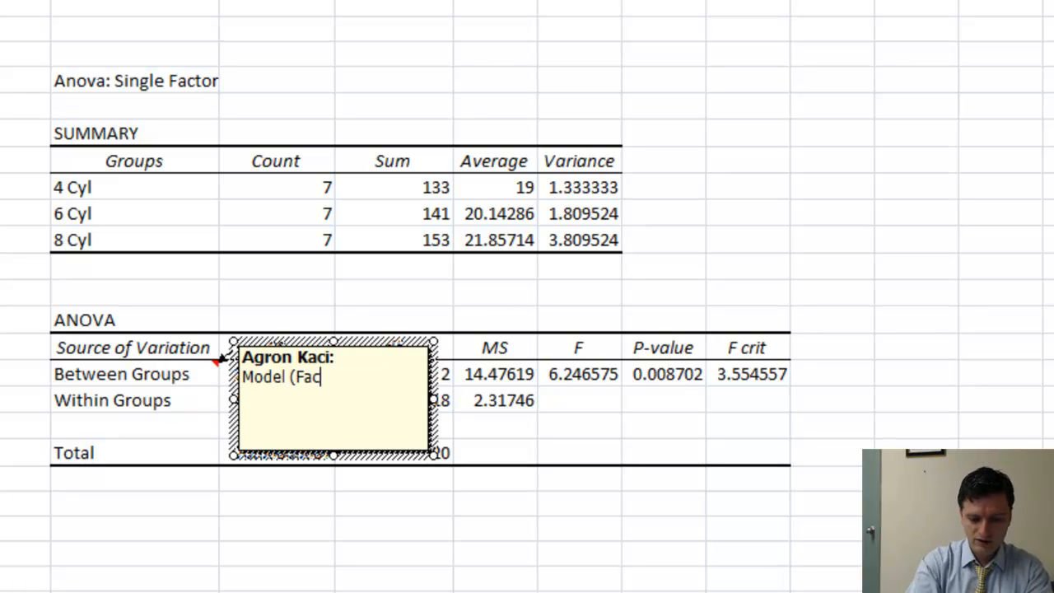
pyautogui.write('tor)')
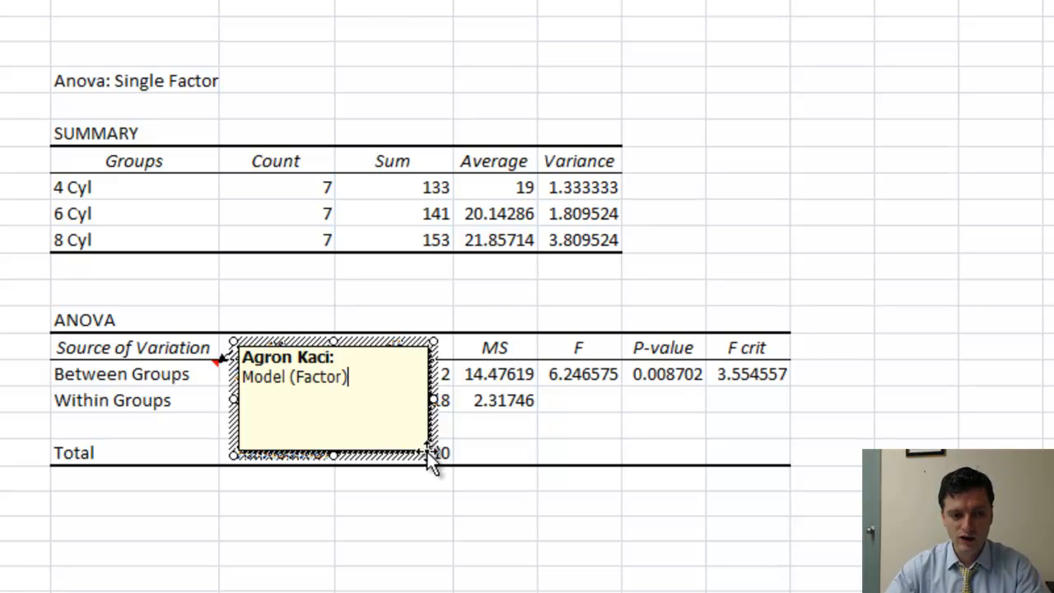
pyautogui.moveTo(428, 451); pyautogui.dragTo(371, 402)
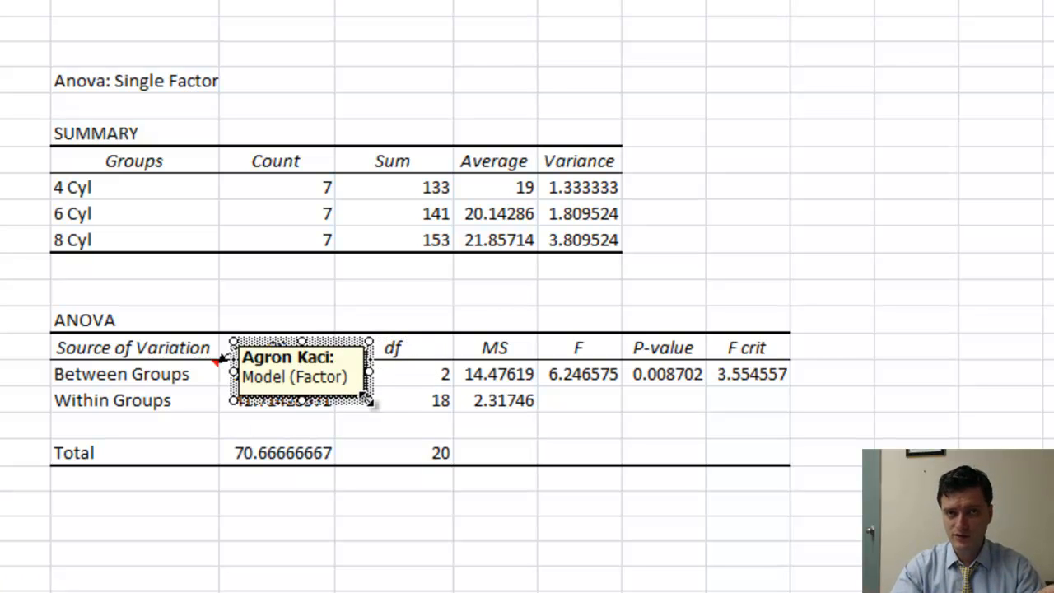
# Add a comment reading Error (residual) to the Within Groups cell and shrink its box to fit the text
pyautogui.click(154, 400)
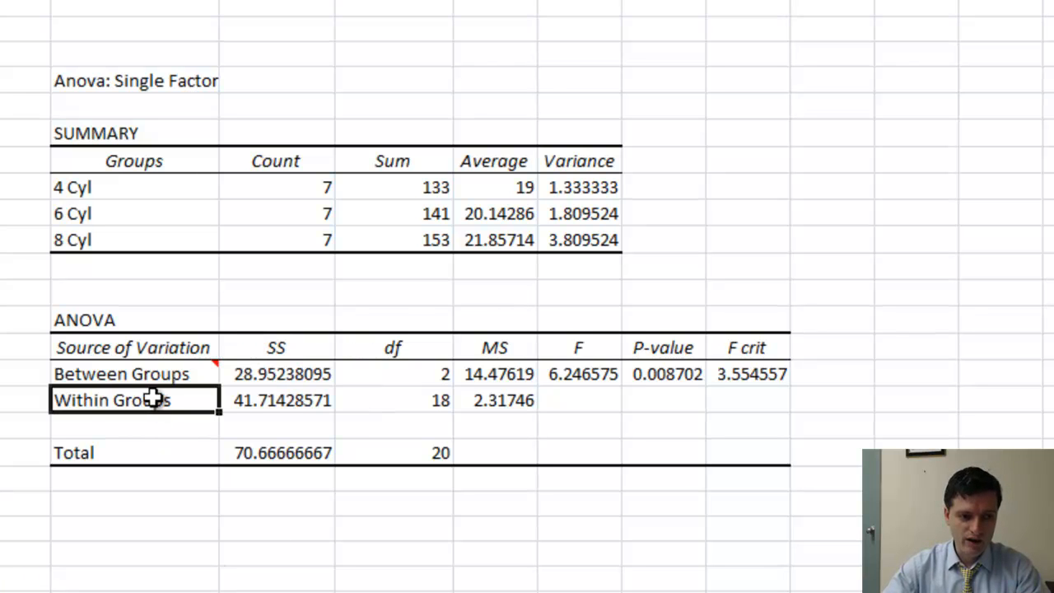
pyautogui.hotkey('shift', 'F2')
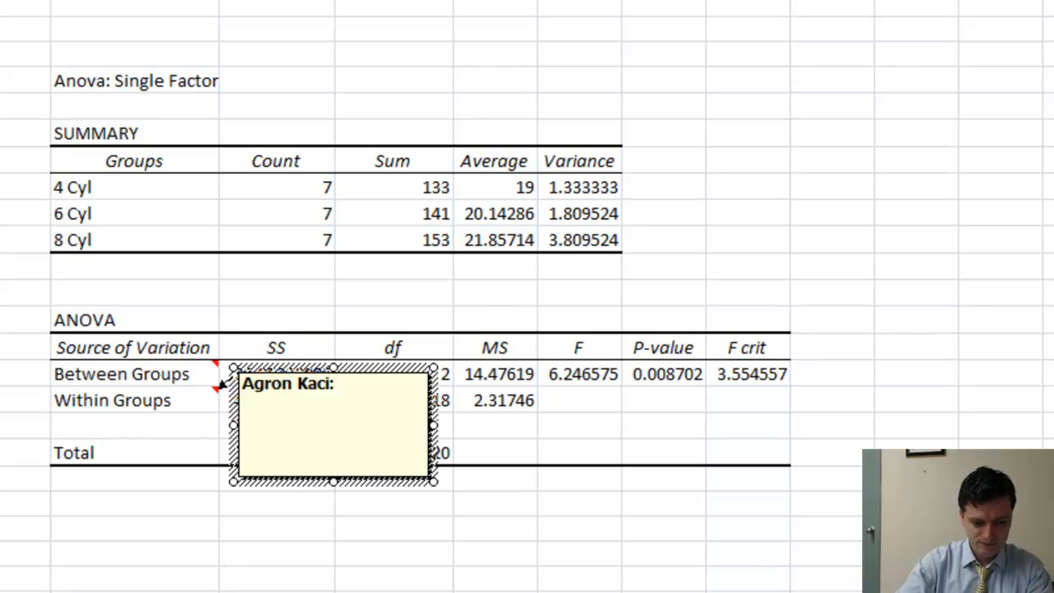
pyautogui.write('Erro')
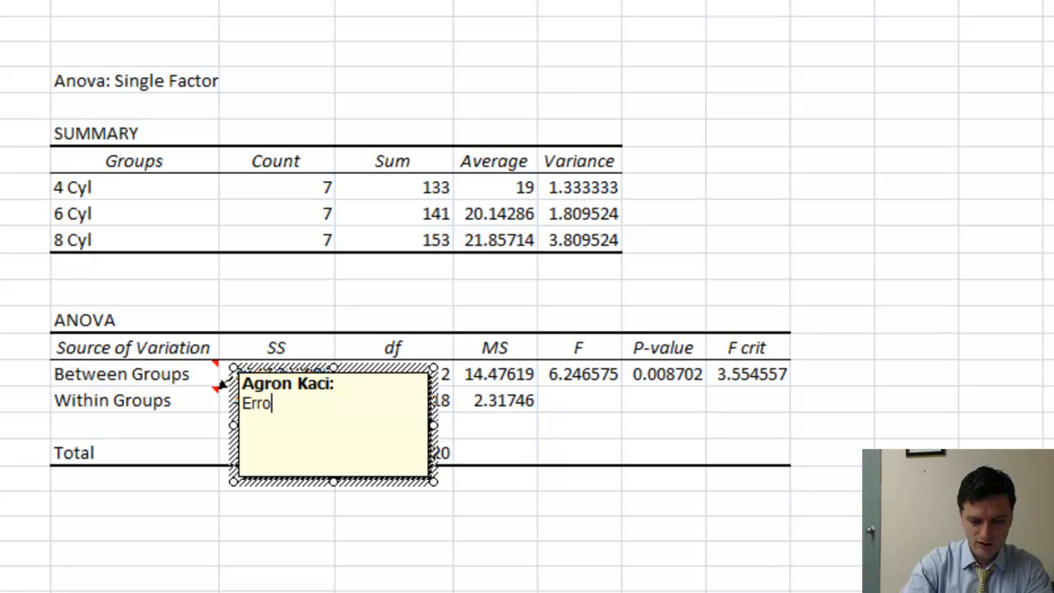
pyautogui.write('r (residuakl')
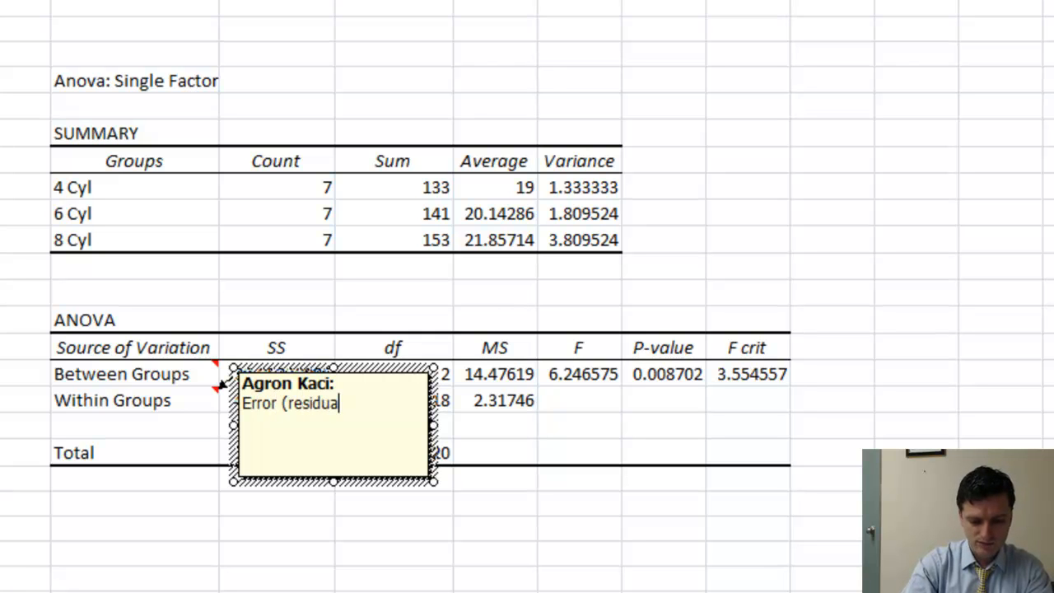
pyautogui.press('BackSpace')
pyautogui.press('BackSpace')
pyautogui.write('l)')
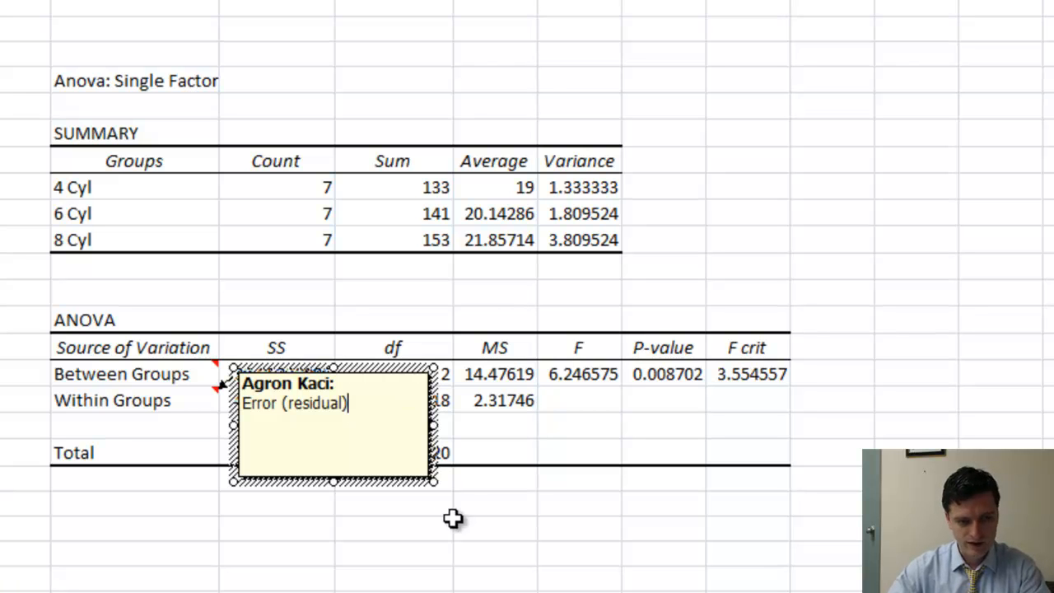
pyautogui.moveTo(433, 480); pyautogui.dragTo(368, 431)
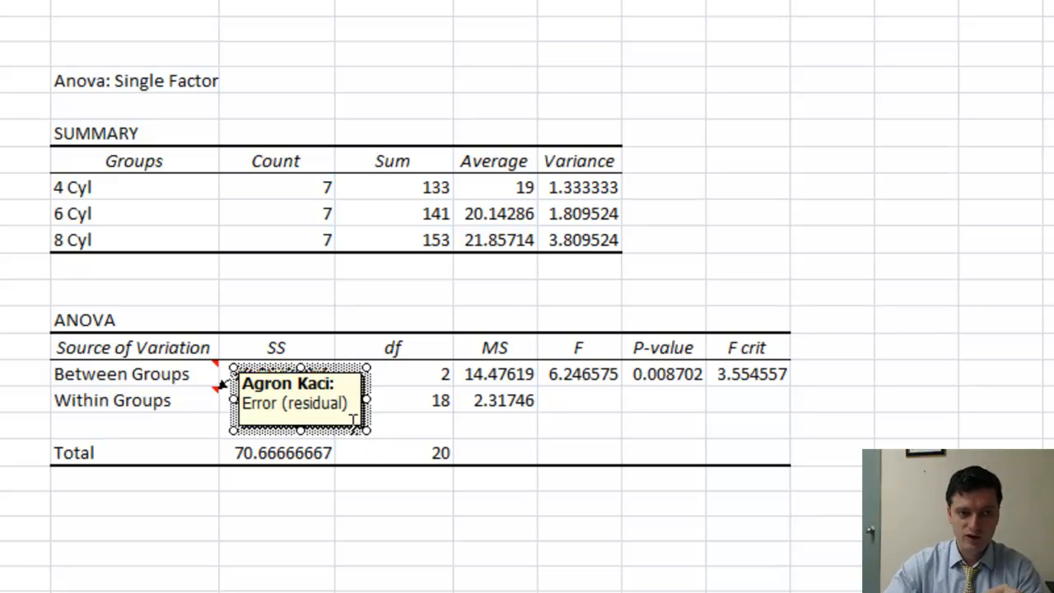
pyautogui.click(128, 3)
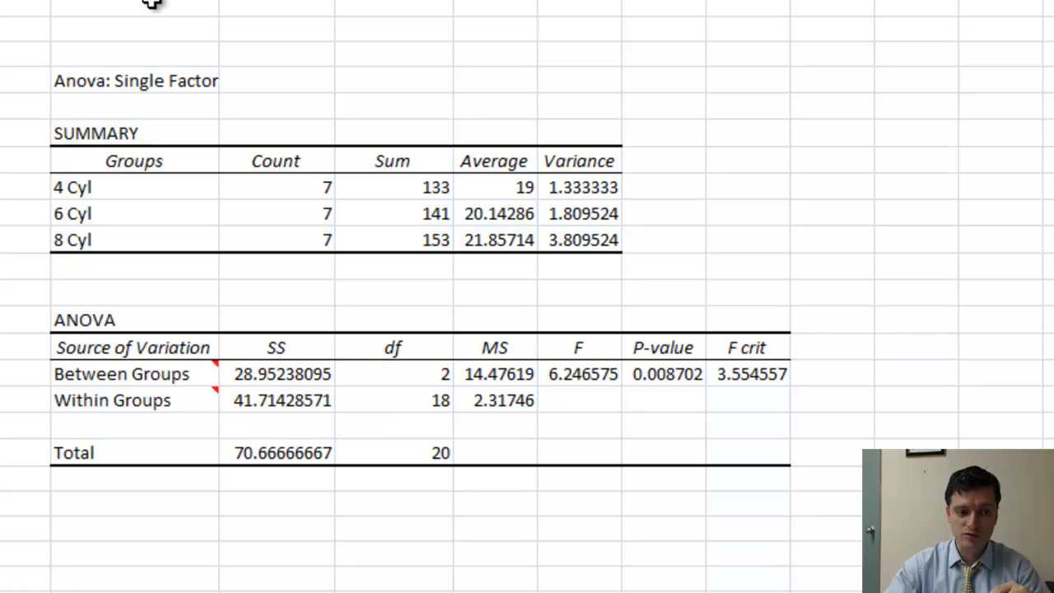
# Examine the total sum of squares and the between, within and total degrees of freedom in the ANOVA table
pyautogui.click(293, 455)
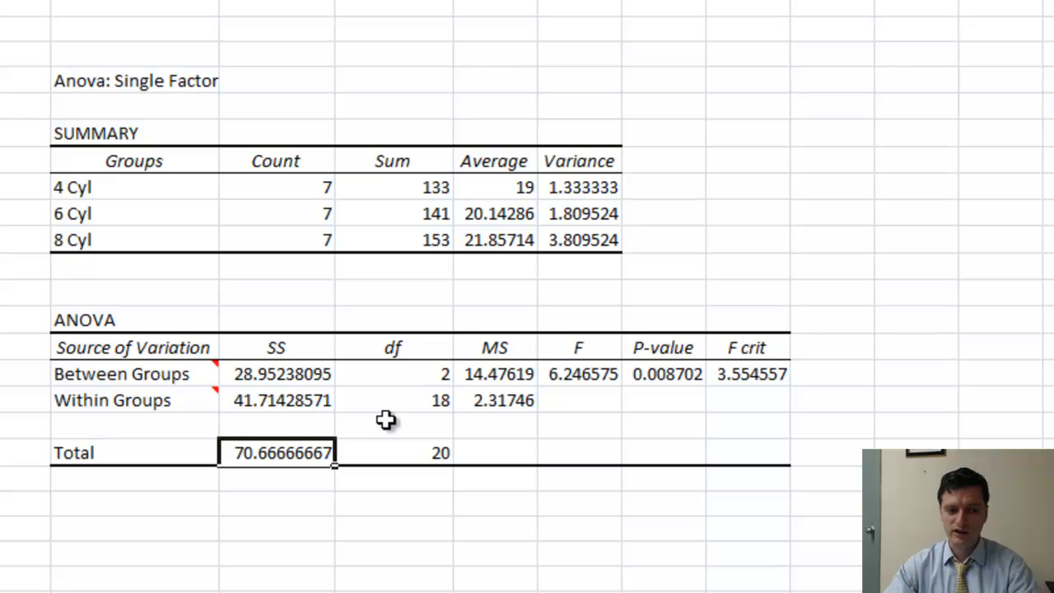
pyautogui.click(423, 377)
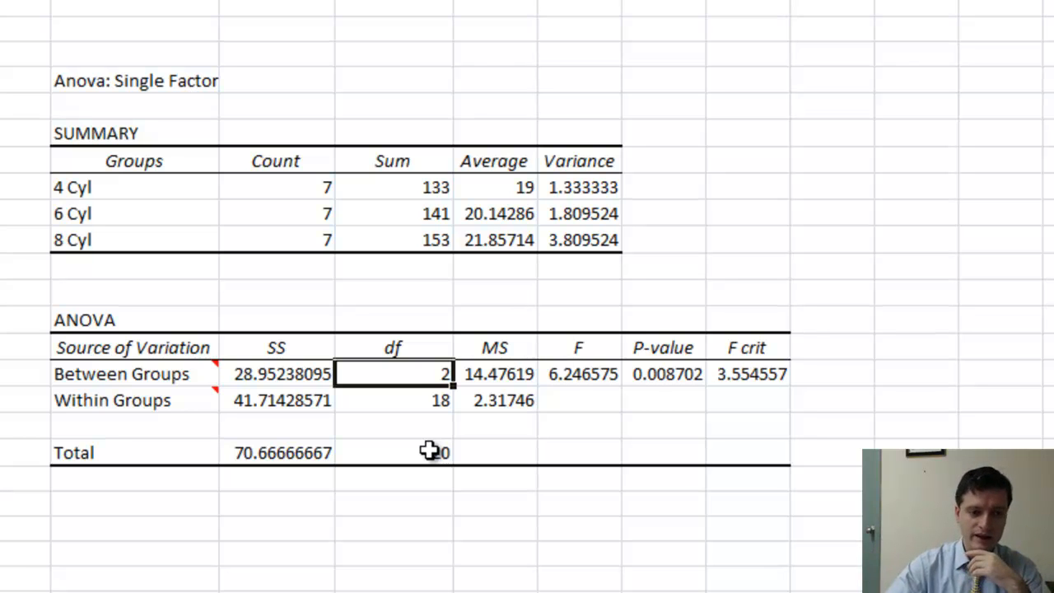
pyautogui.click(432, 410)
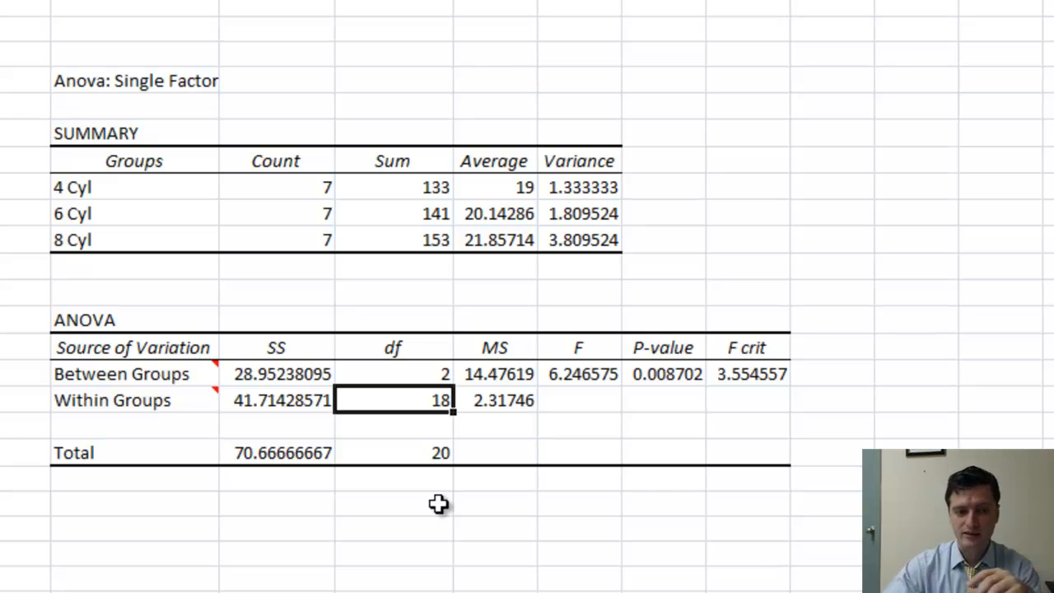
pyautogui.click(442, 454)
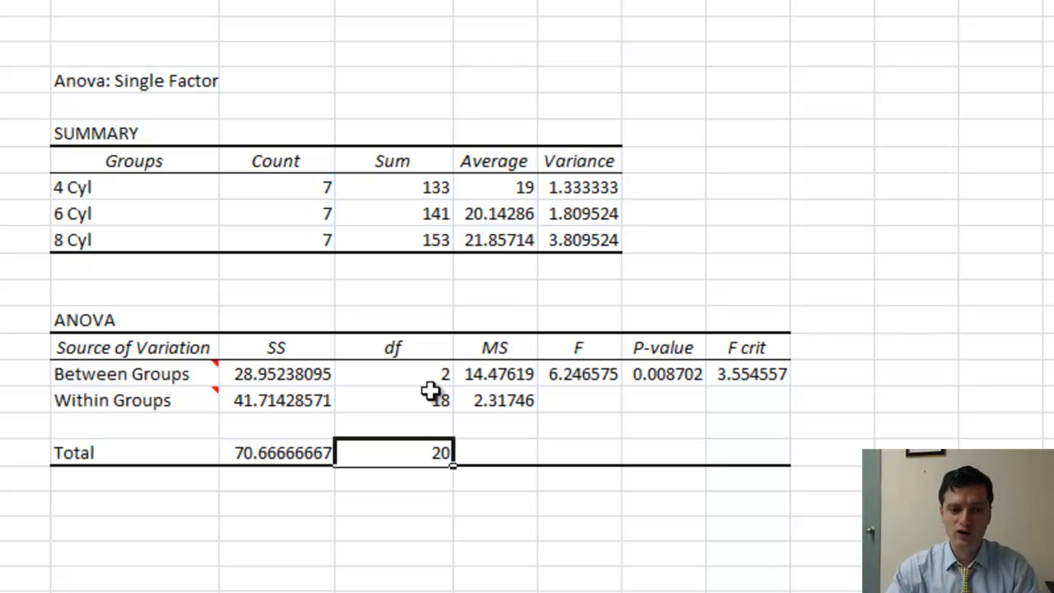
pyautogui.moveTo(432, 375); pyautogui.dragTo(432, 394)
# Trace how the between-groups and within-groups mean squares derive from their sums of squares and degrees of freedom
pyautogui.click(476, 375)
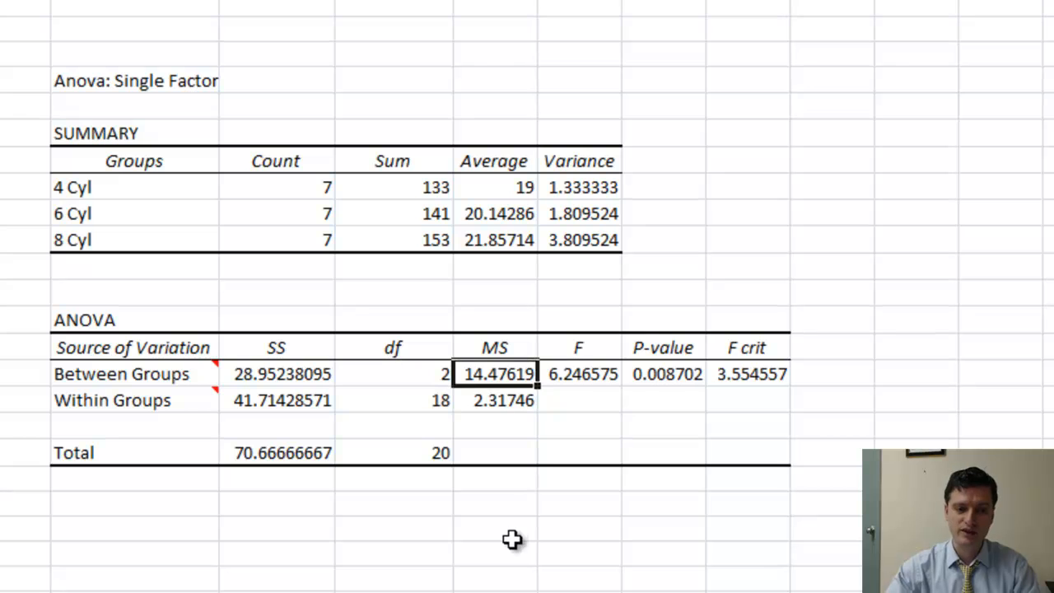
pyautogui.click(303, 379)
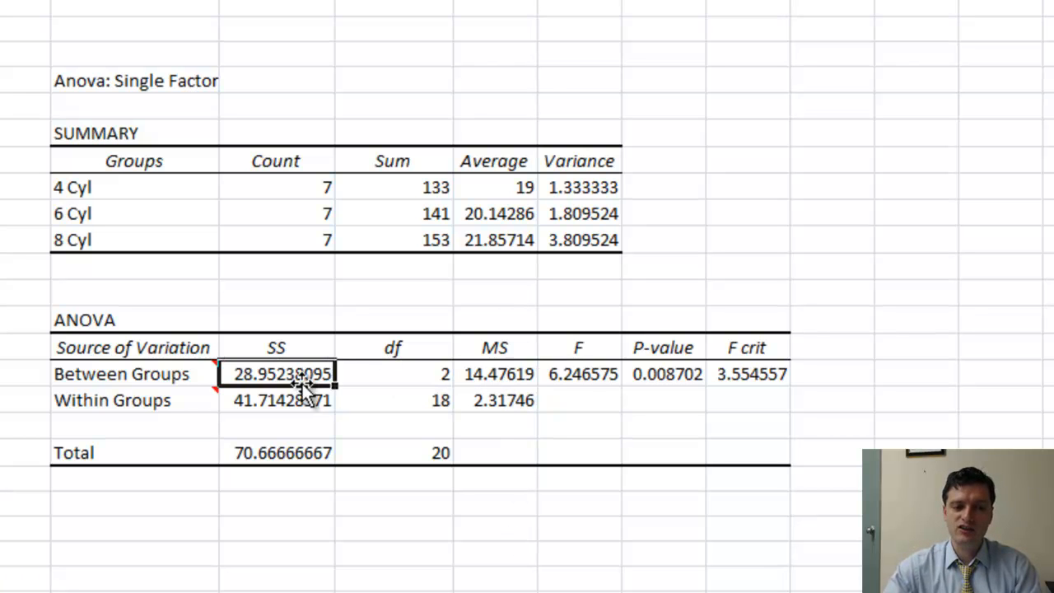
pyautogui.click(409, 379)
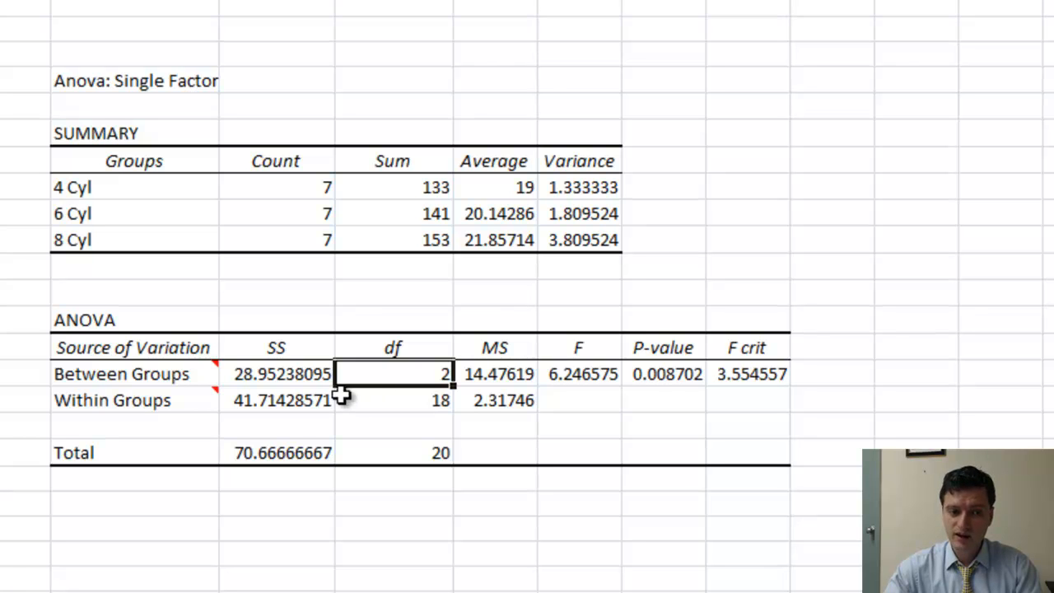
pyautogui.click(480, 403)
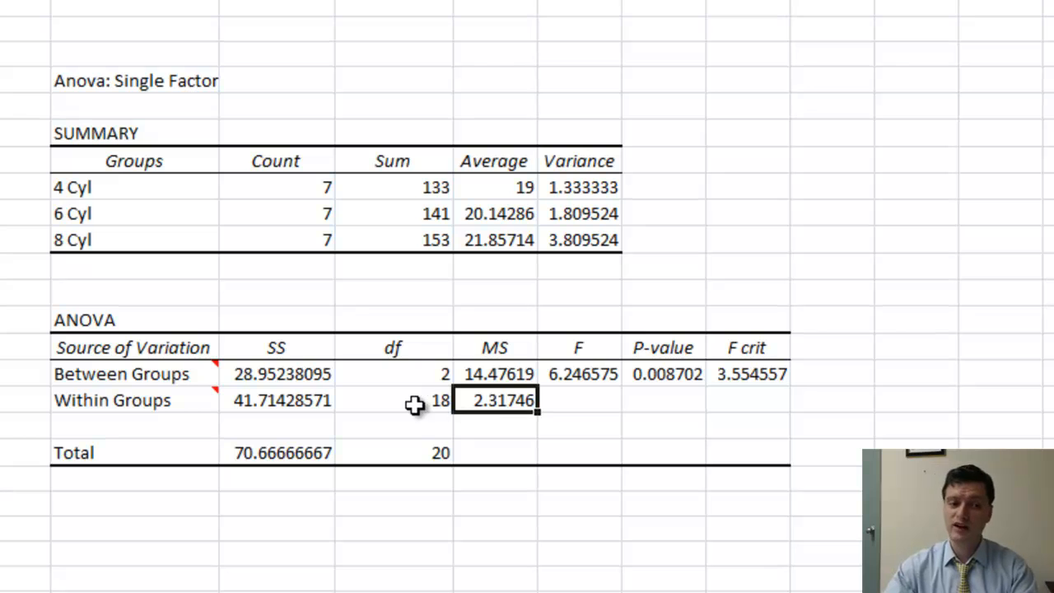
pyautogui.click(414, 403)
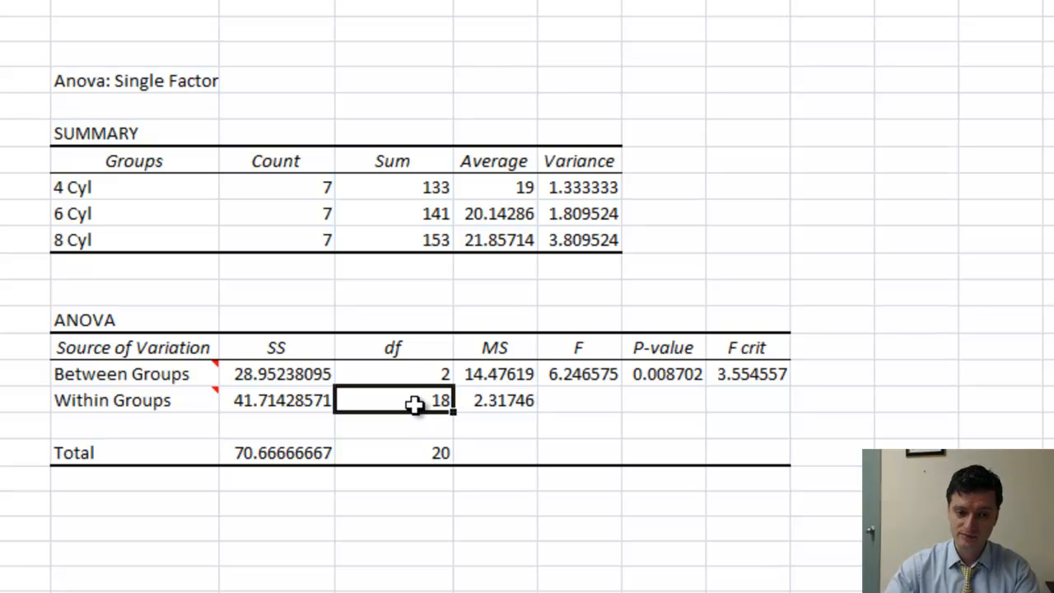
pyautogui.click(519, 375)
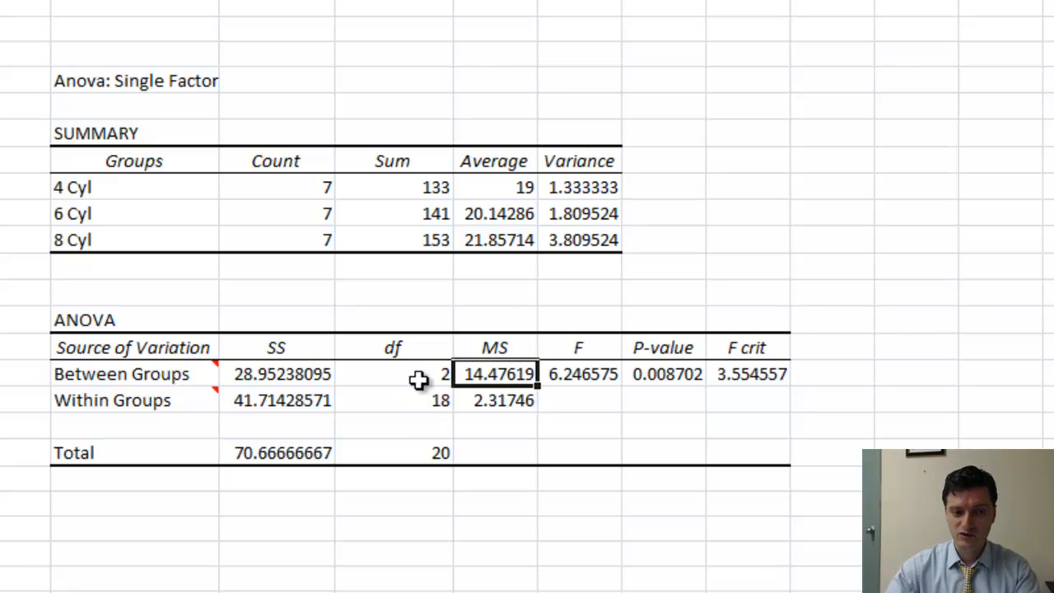
pyautogui.click(272, 377)
pyautogui.click(437, 381)
pyautogui.click(486, 404)
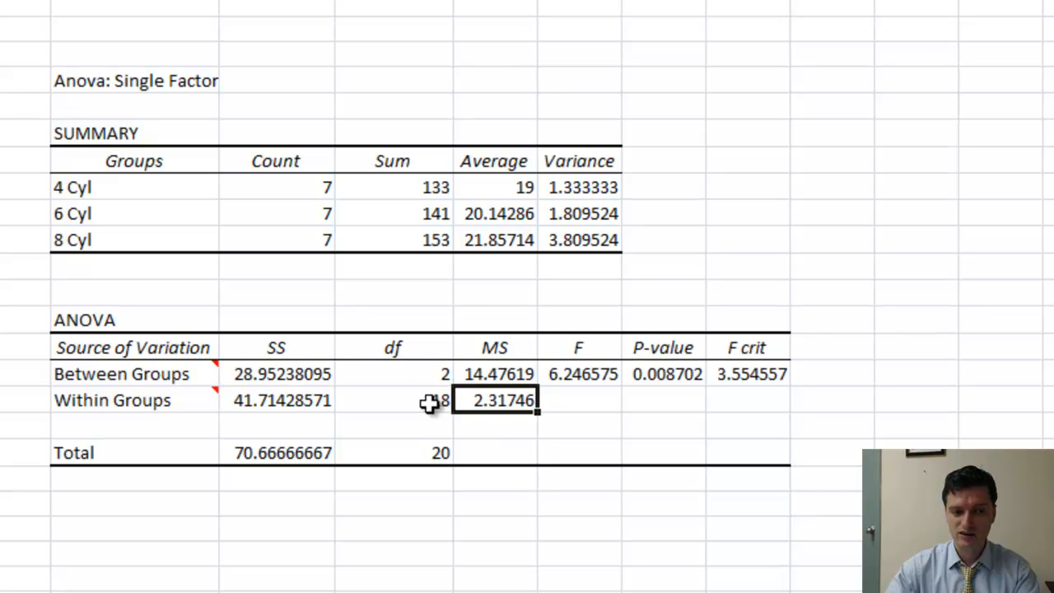
# Format the F statistic in the Between Groups row of the ANOVA table as bold red text
pyautogui.click(290, 402)
pyautogui.click(414, 403)
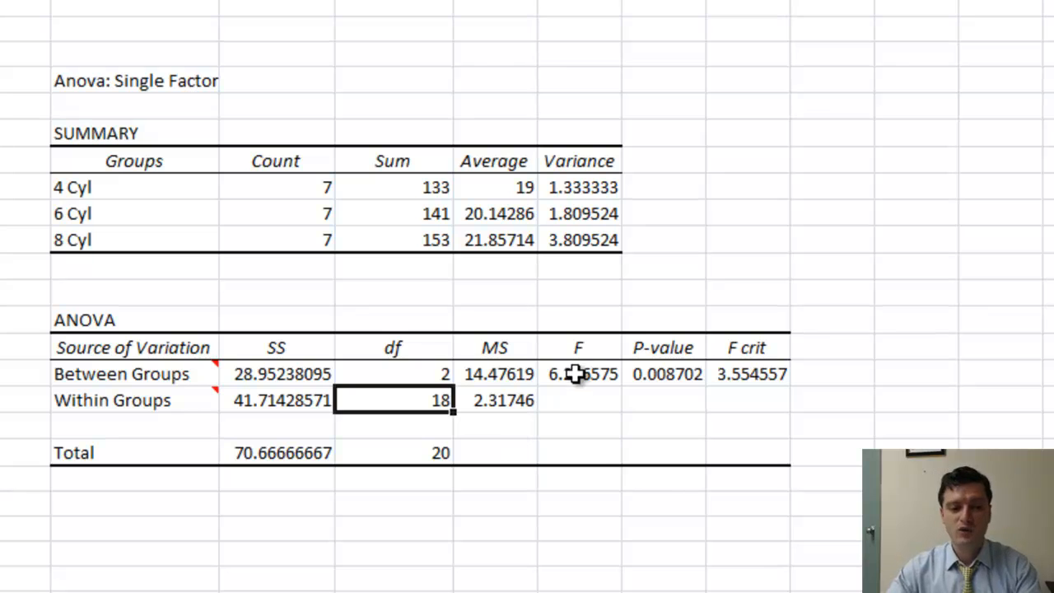
pyautogui.click(577, 374)
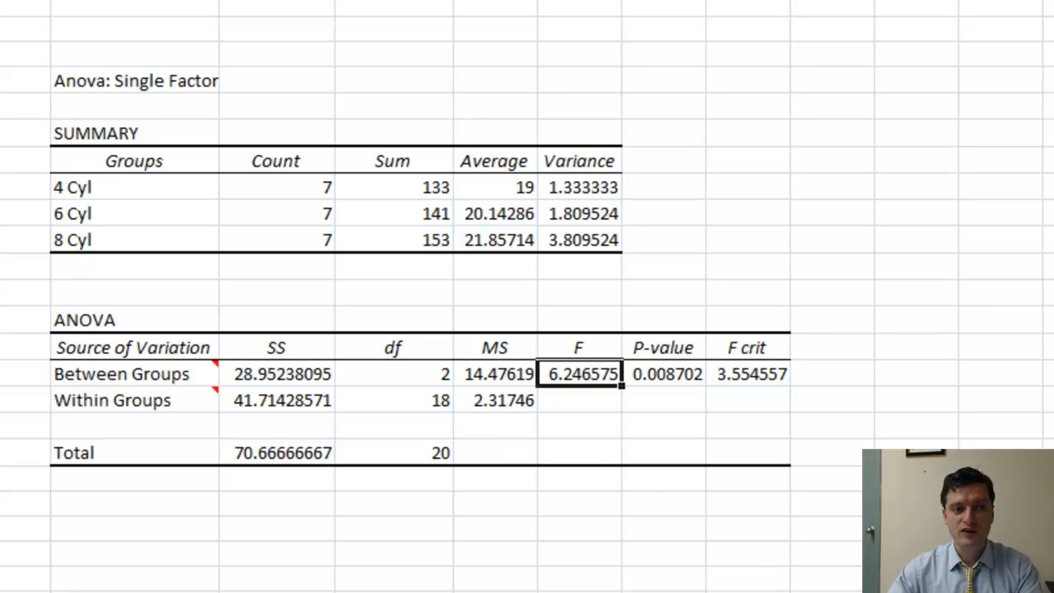
pyautogui.hotkey('ctrl', 'b')
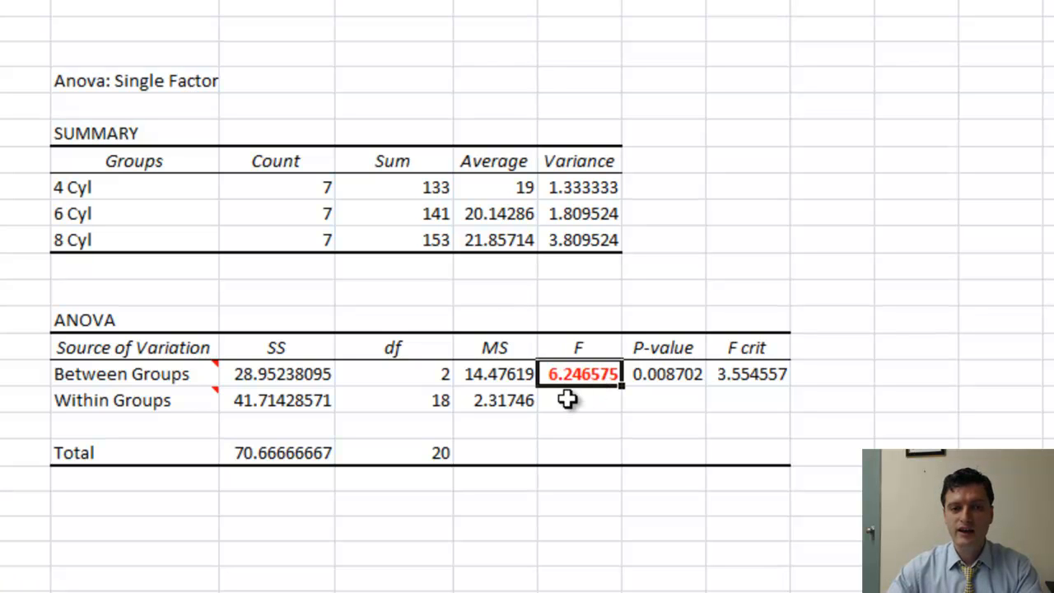
# Below the ANOVA table's MS column, divide the between-groups mean square by the within-groups mean square with =E25/E26
pyautogui.click(500, 373)
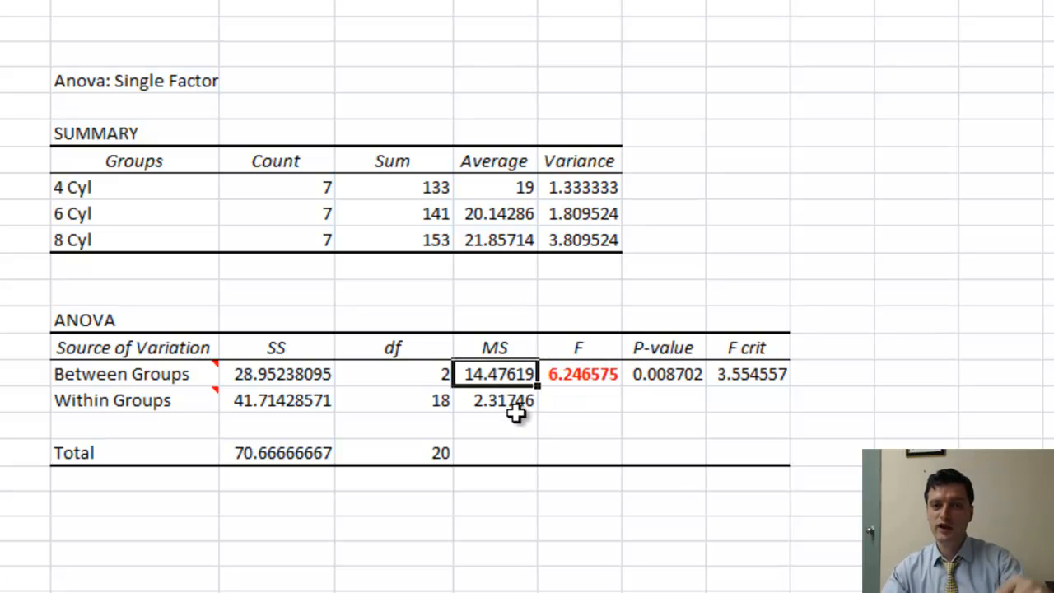
pyautogui.click(516, 407)
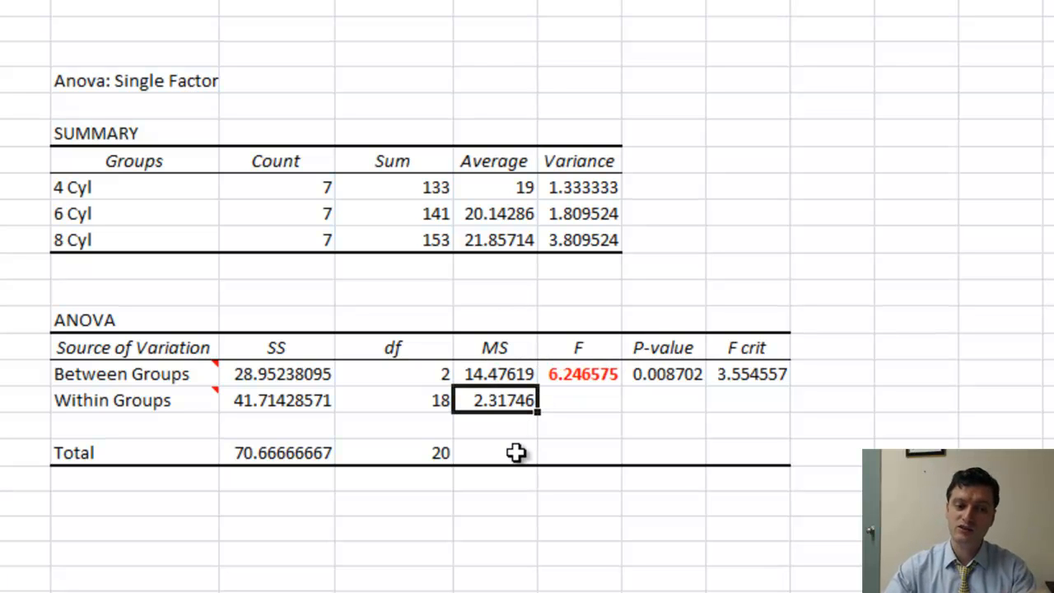
pyautogui.click(504, 504)
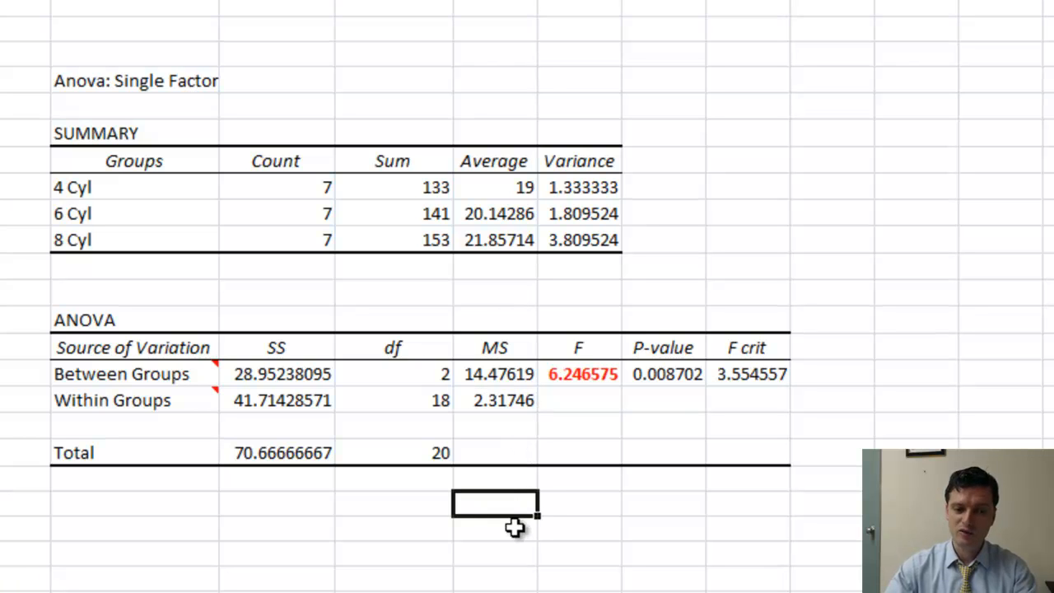
pyautogui.write('=')
pyautogui.click(509, 374)
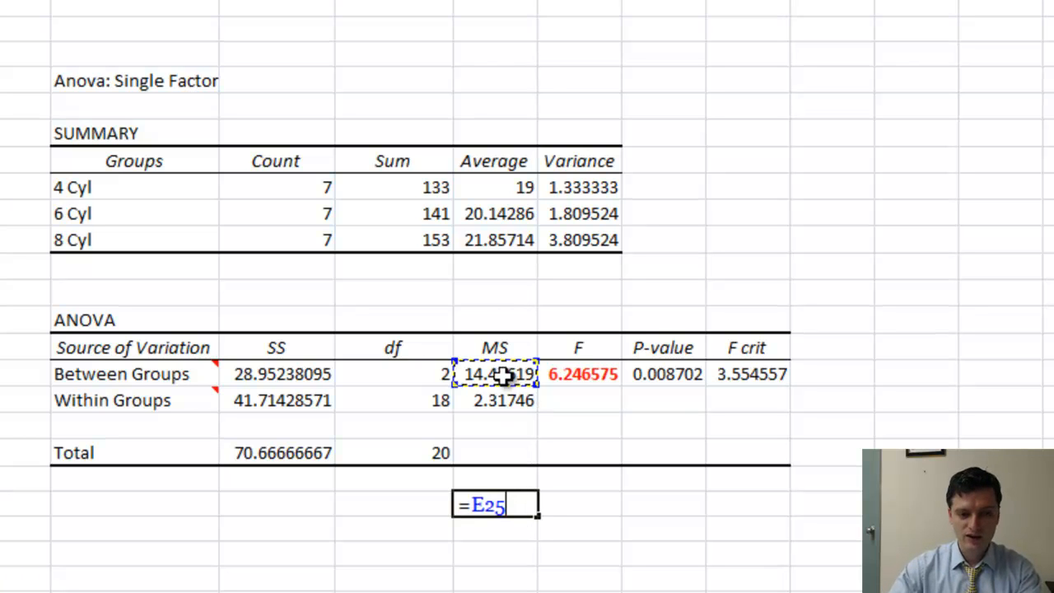
pyautogui.write('/')
pyautogui.click(513, 405)
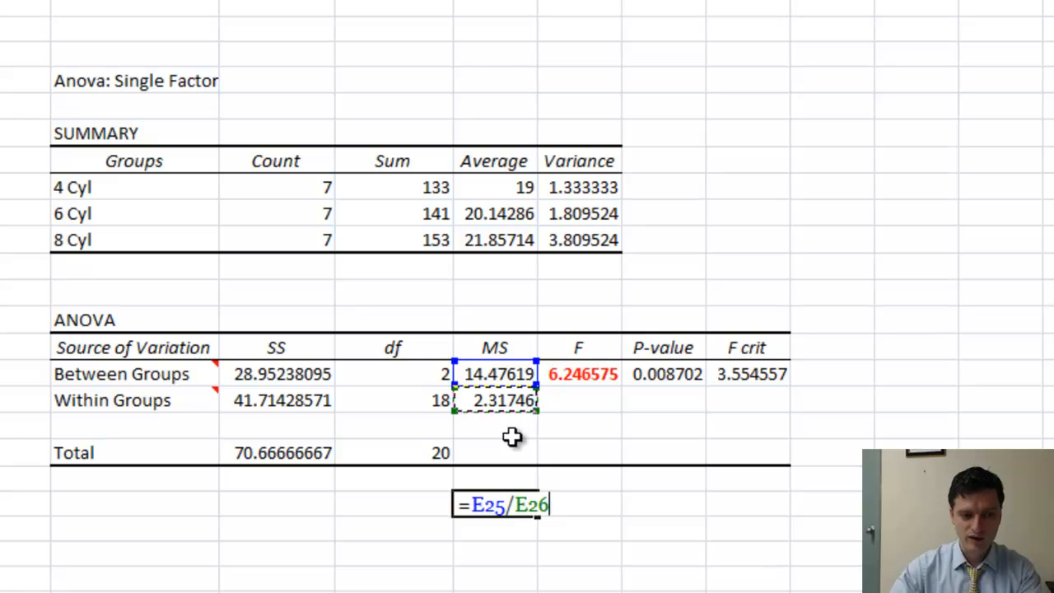
pyautogui.press('Return')
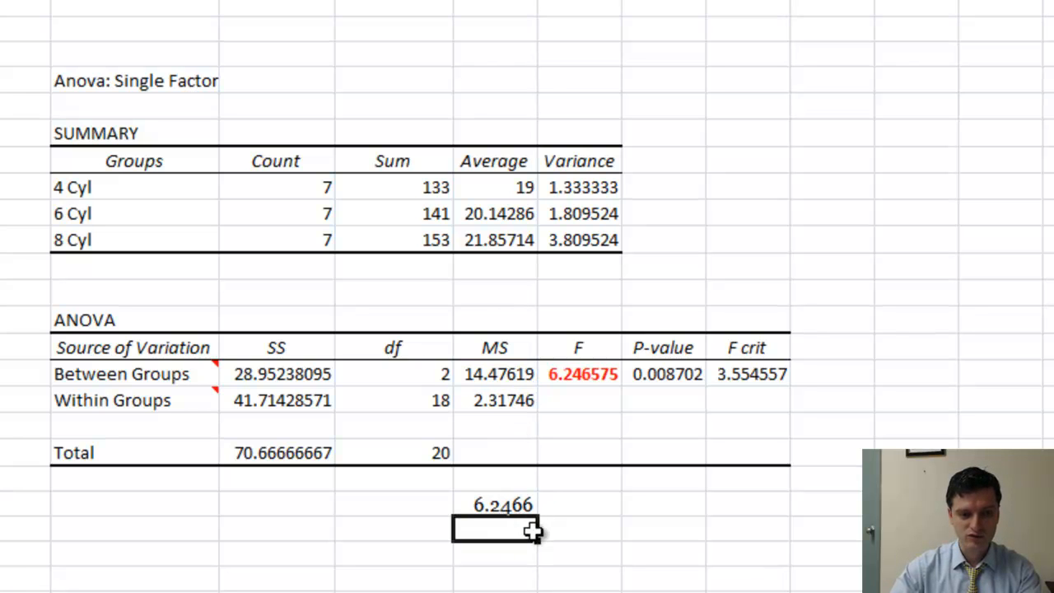
# Compare the table's F statistic with the check ratio and clear the check formula below the table
pyautogui.click(581, 380)
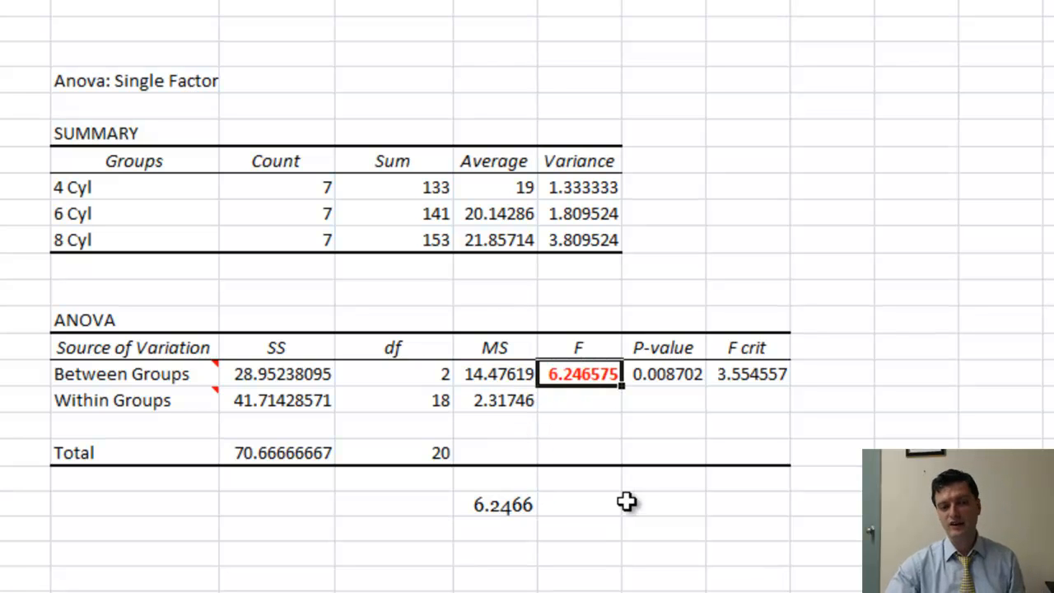
pyautogui.click(494, 506)
pyautogui.press('Delete')
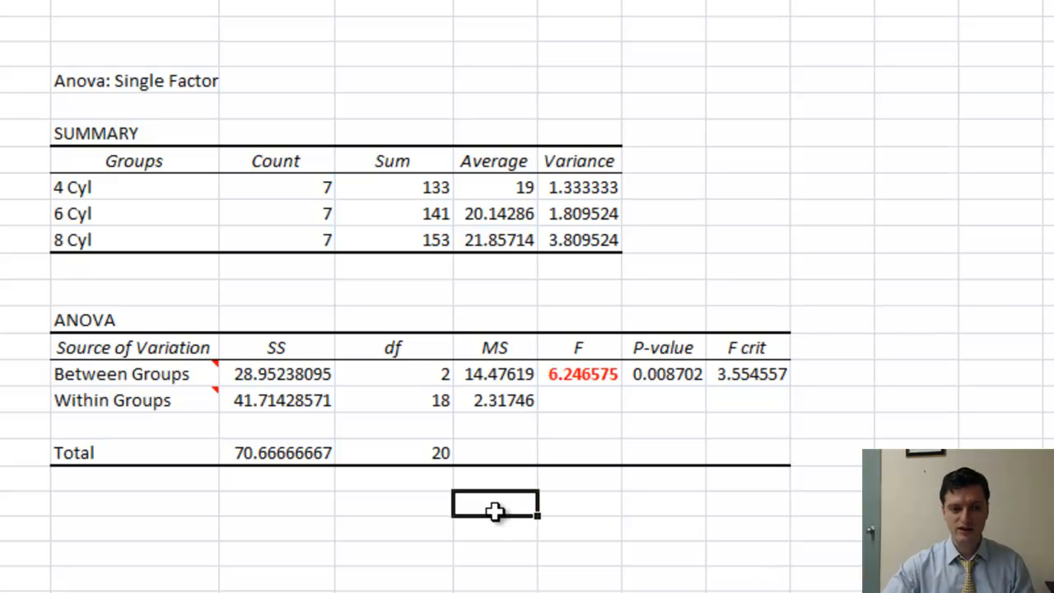
# Draw a straight arrow from the P-value in the ANOVA table up to the α= .05 cell
pyautogui.click(670, 375)
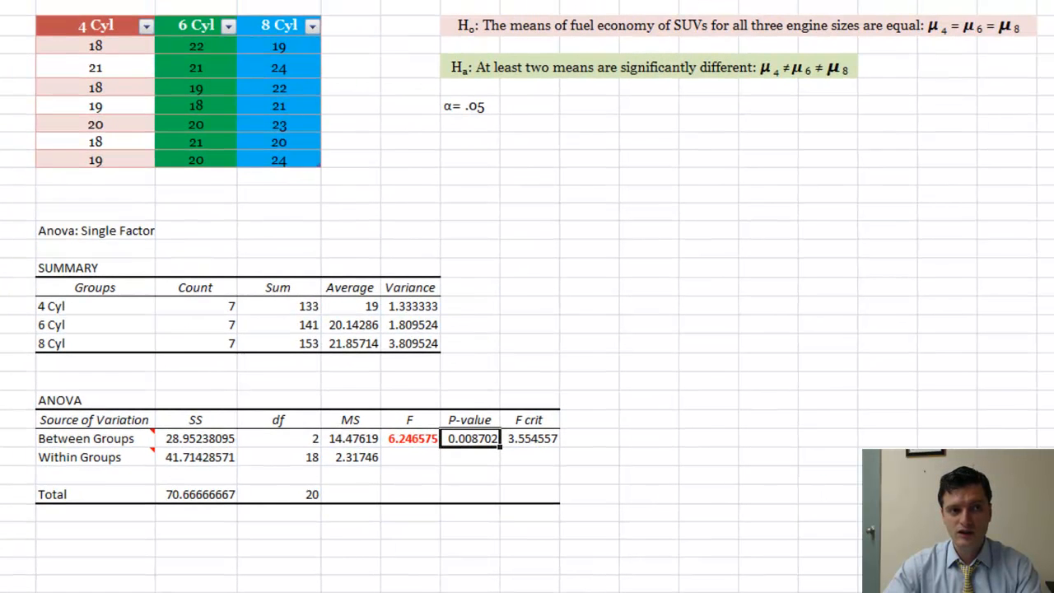
pyautogui.click(157, 0)
pyautogui.click(169, 0)
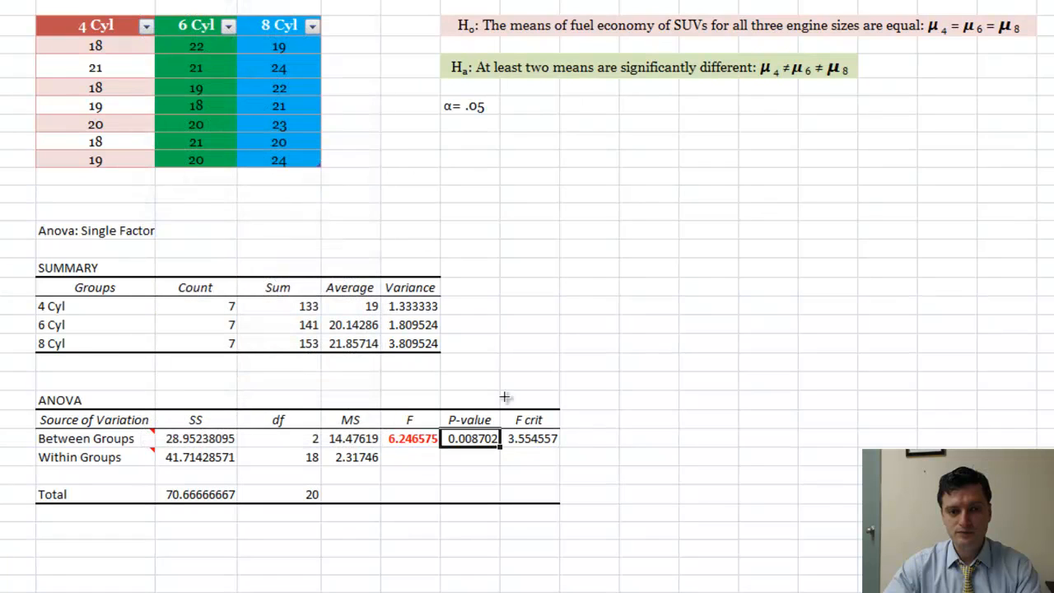
pyautogui.moveTo(474, 425); pyautogui.dragTo(470, 122)
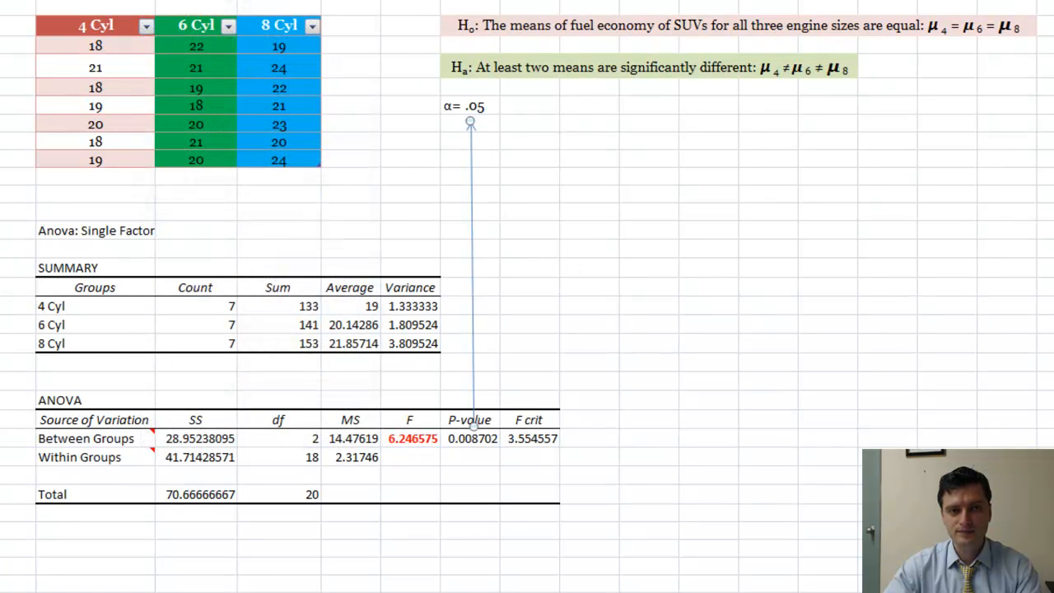
# Thicken the line of the arrow linking the P-value to the α= .05 cell and return to the P-value cell
pyautogui.click(387, 0)
pyautogui.moveTo(454, 108)
pyautogui.click(579, 212)
pyautogui.click(655, 286)
pyautogui.click(474, 440)
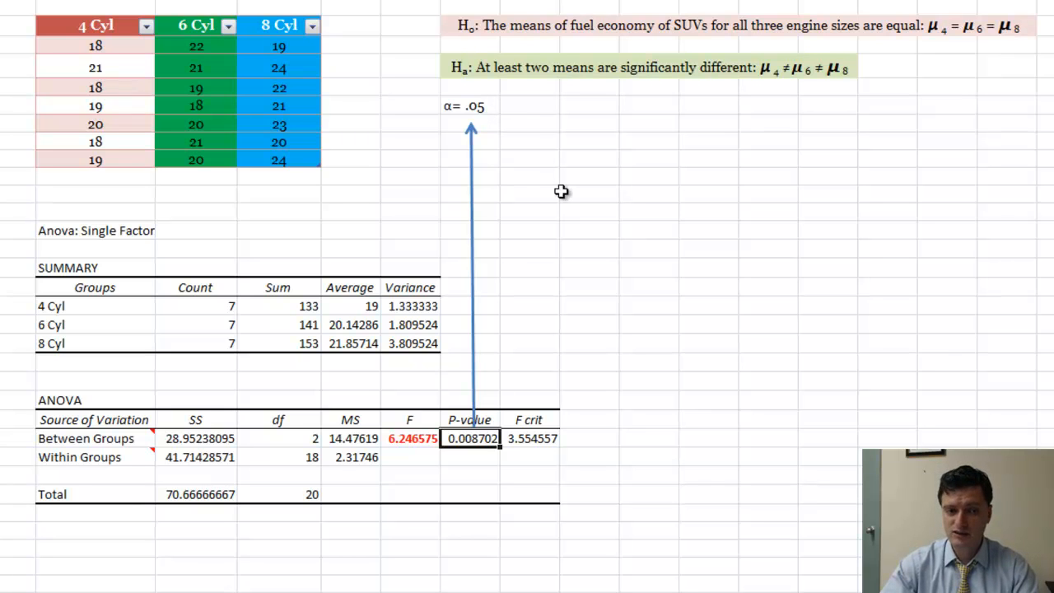
# Compare the F statistic with the F crit value in the Between Groups row
pyautogui.click(544, 439)
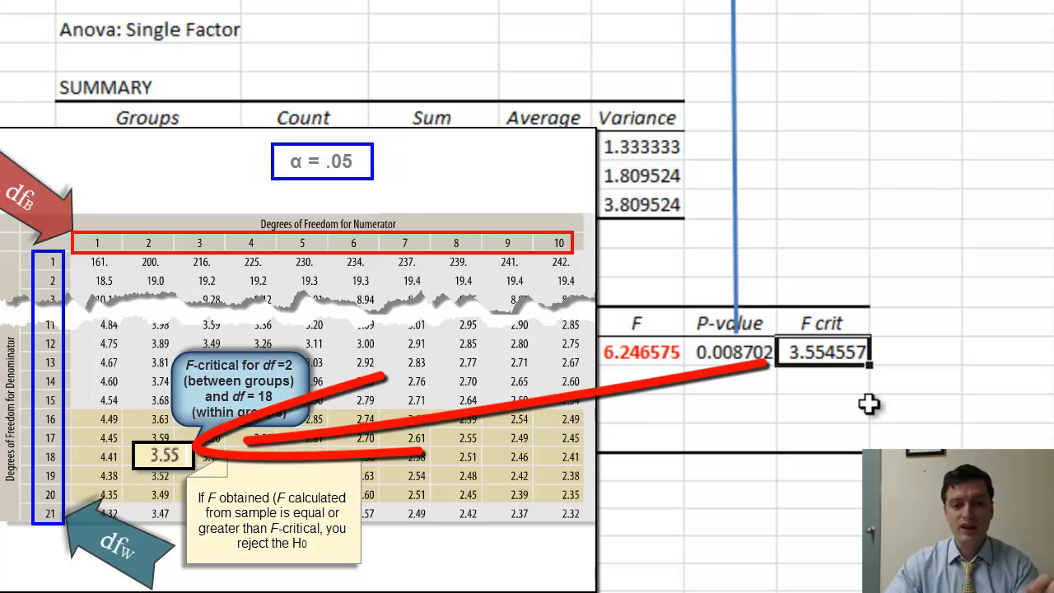
pyautogui.click(633, 352)
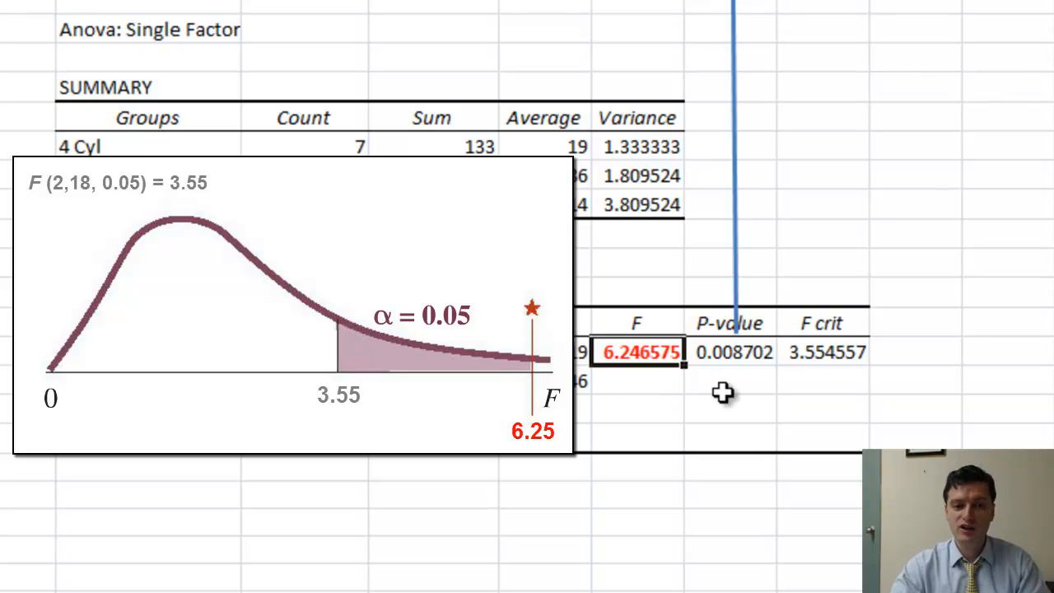
pyautogui.click(824, 348)
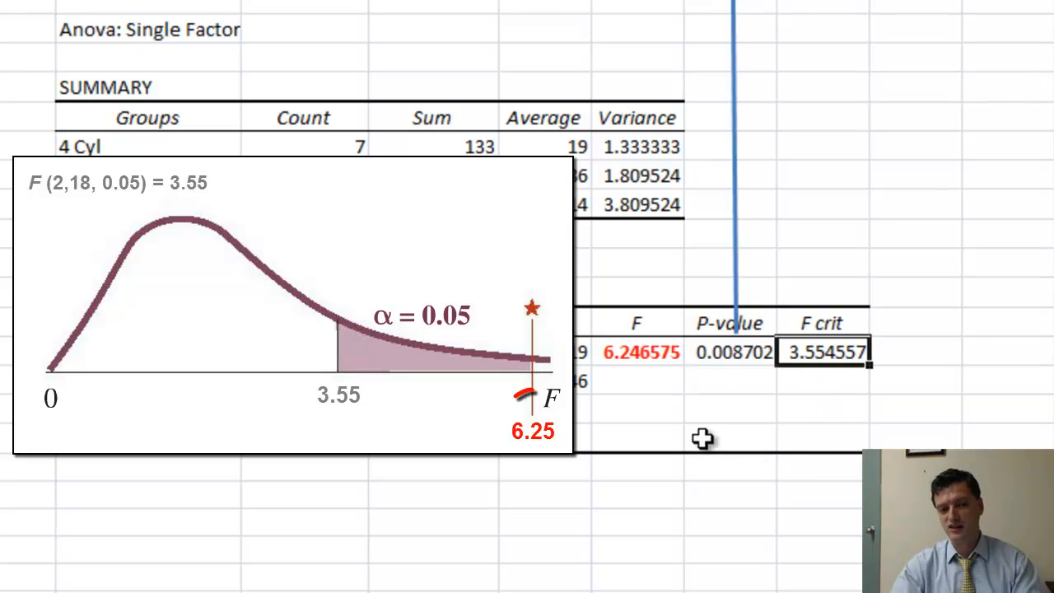
pyautogui.click(655, 352)
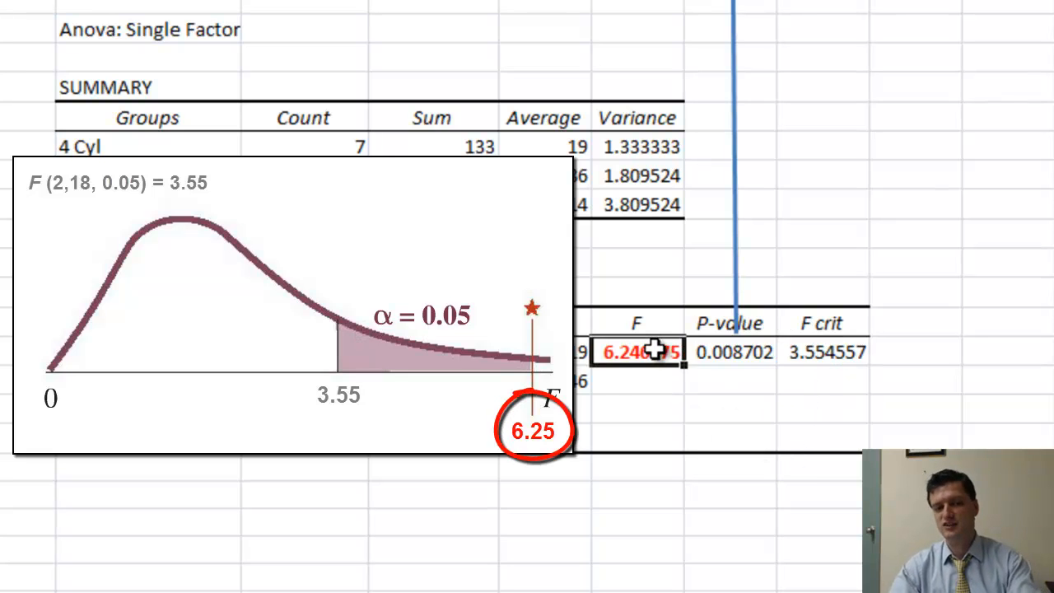
pyautogui.click(800, 361)
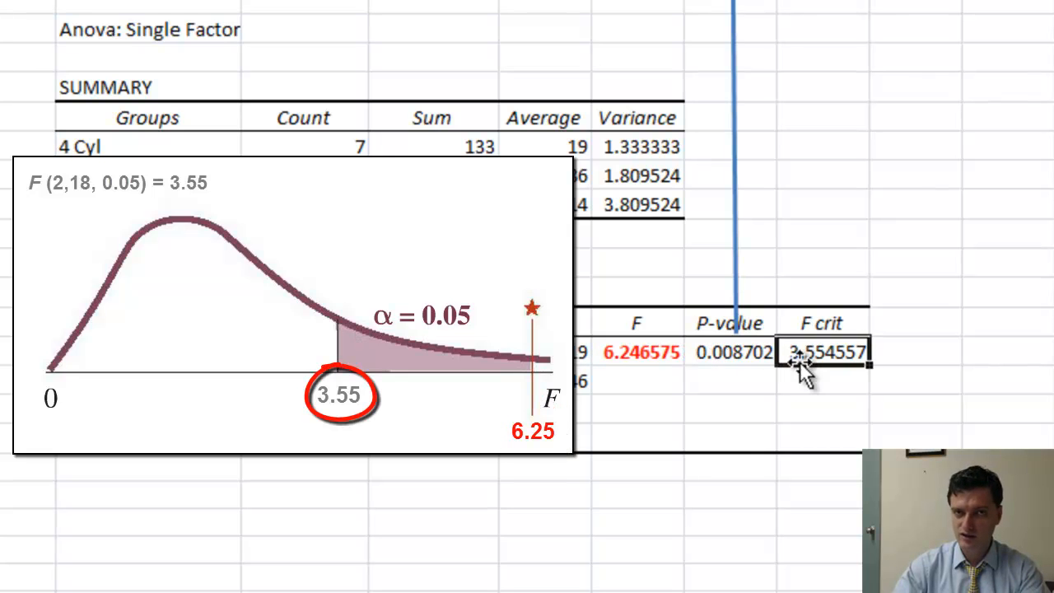